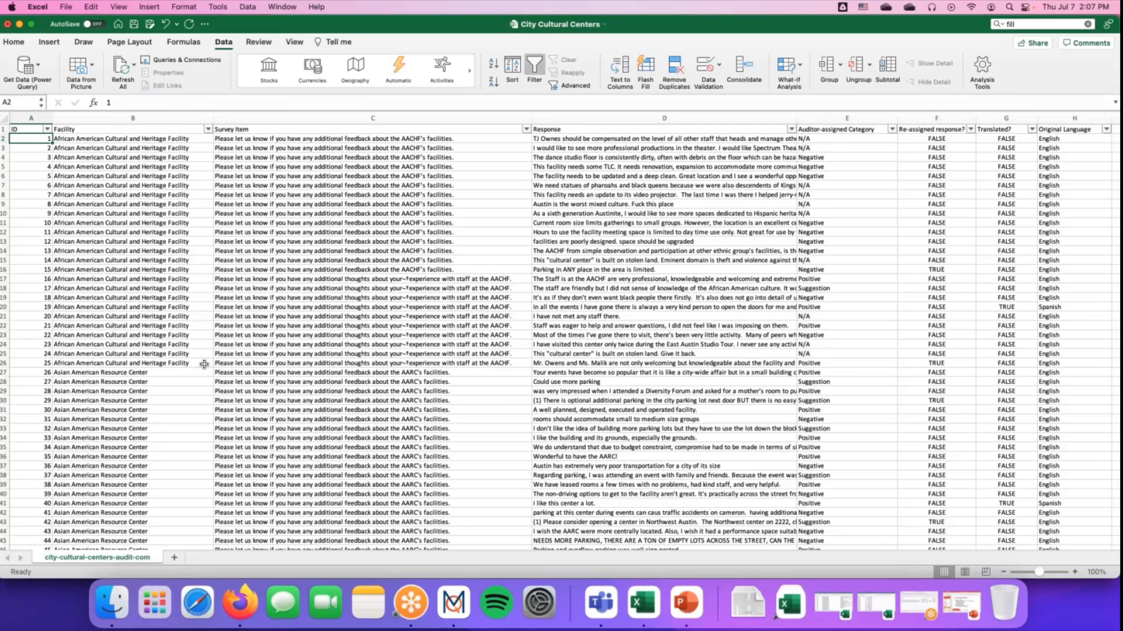
Examine the City Cultural Centers survey spreadsheet, including its facilities in the Facility filter, survey items, responses, audit columns and original languages
scroll(204, 364, down, 15)
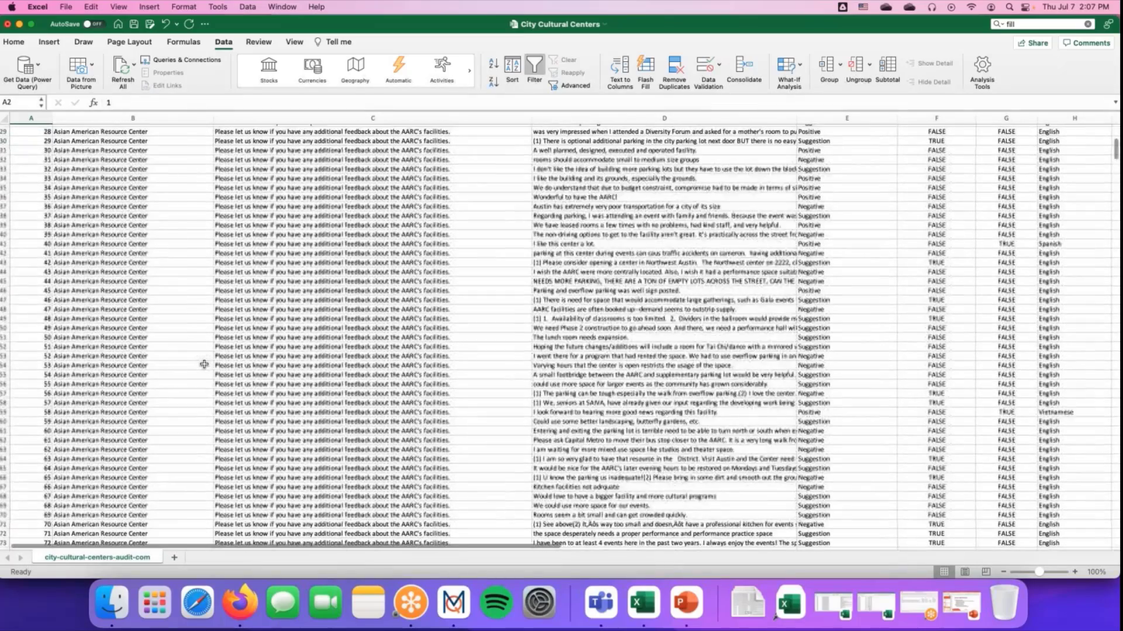
scroll(204, 364, up, 15)
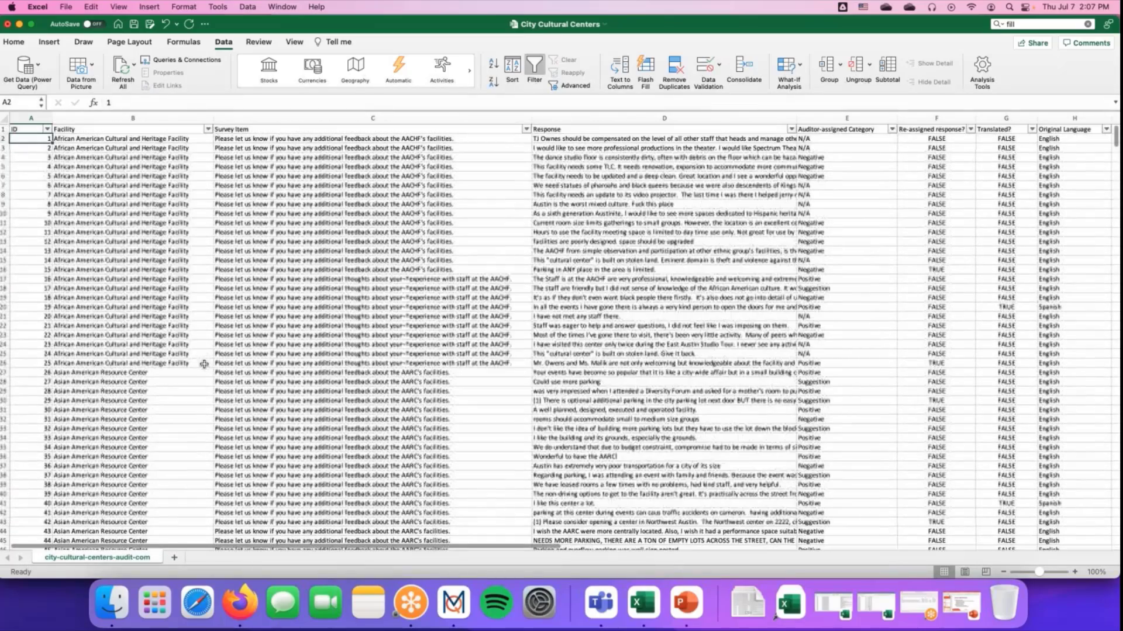
click(207, 128)
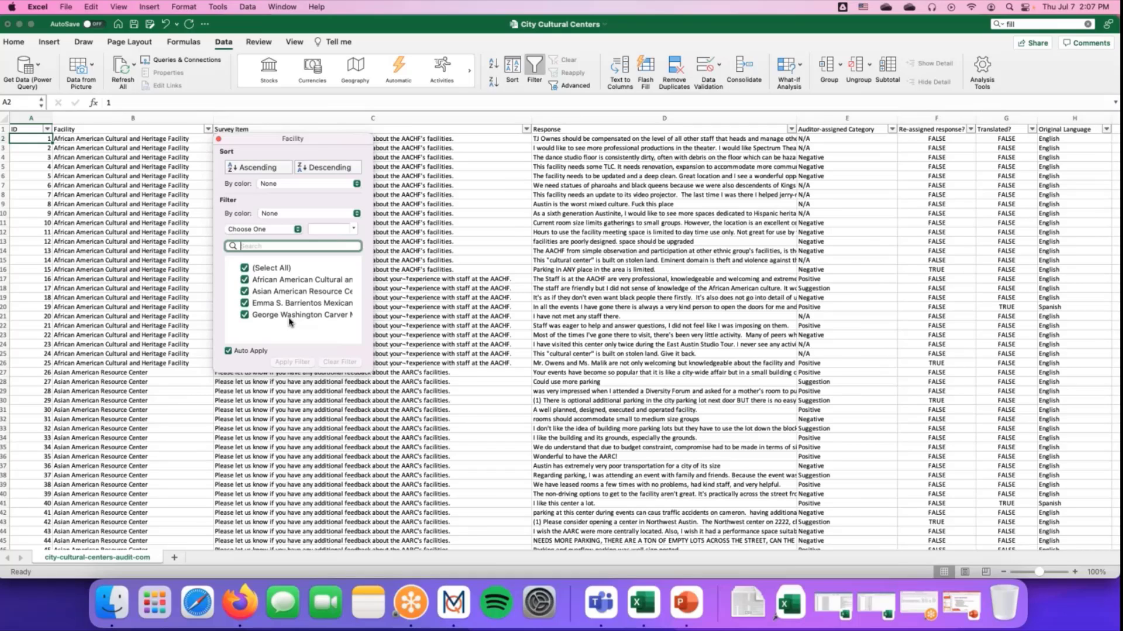
click(219, 139)
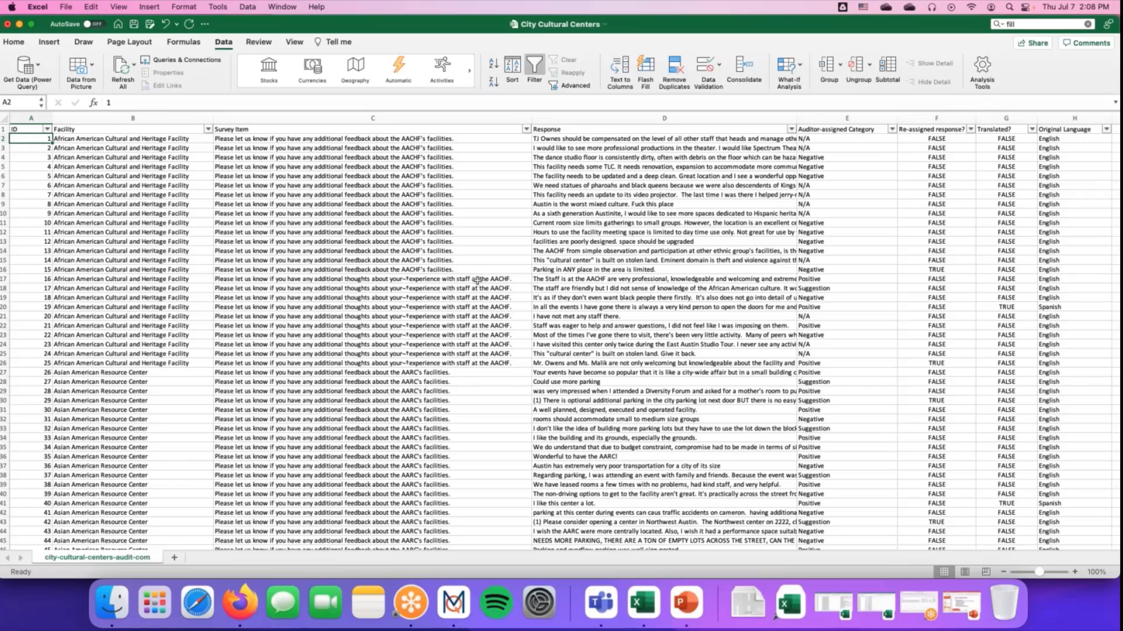
scroll(475, 292, down, 10)
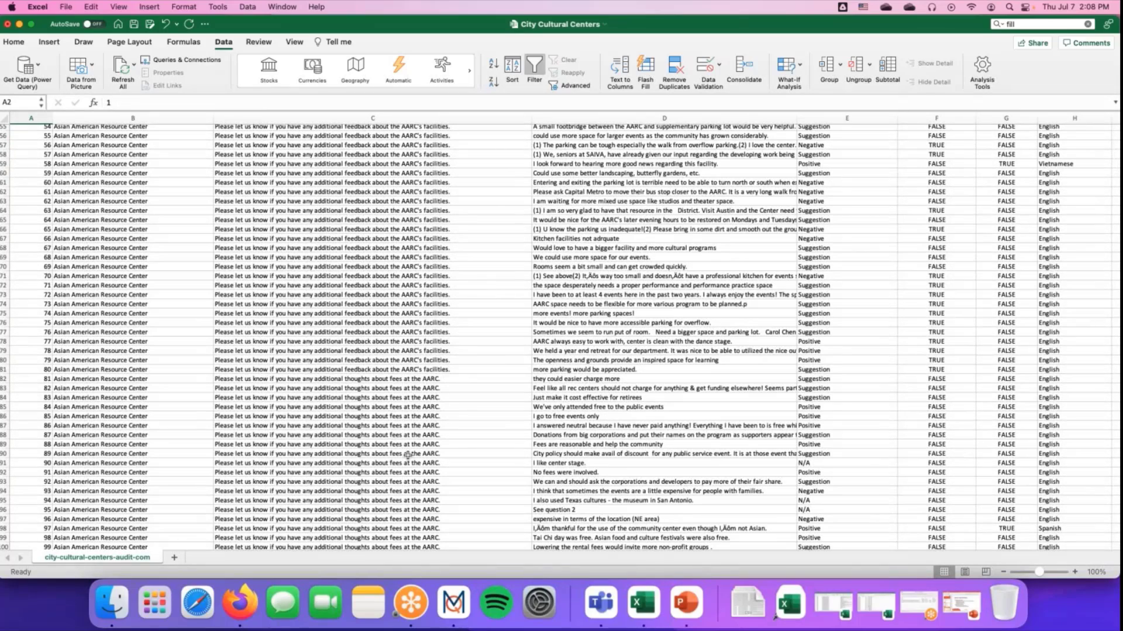
scroll(408, 455, up, 10)
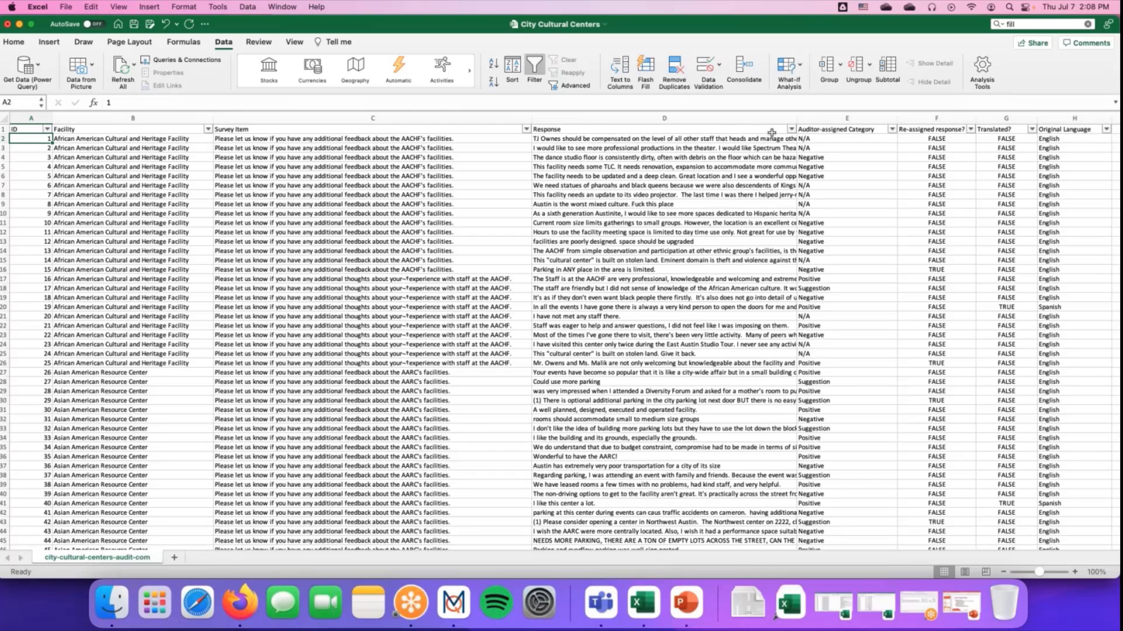
drag(218, 548, 430, 547)
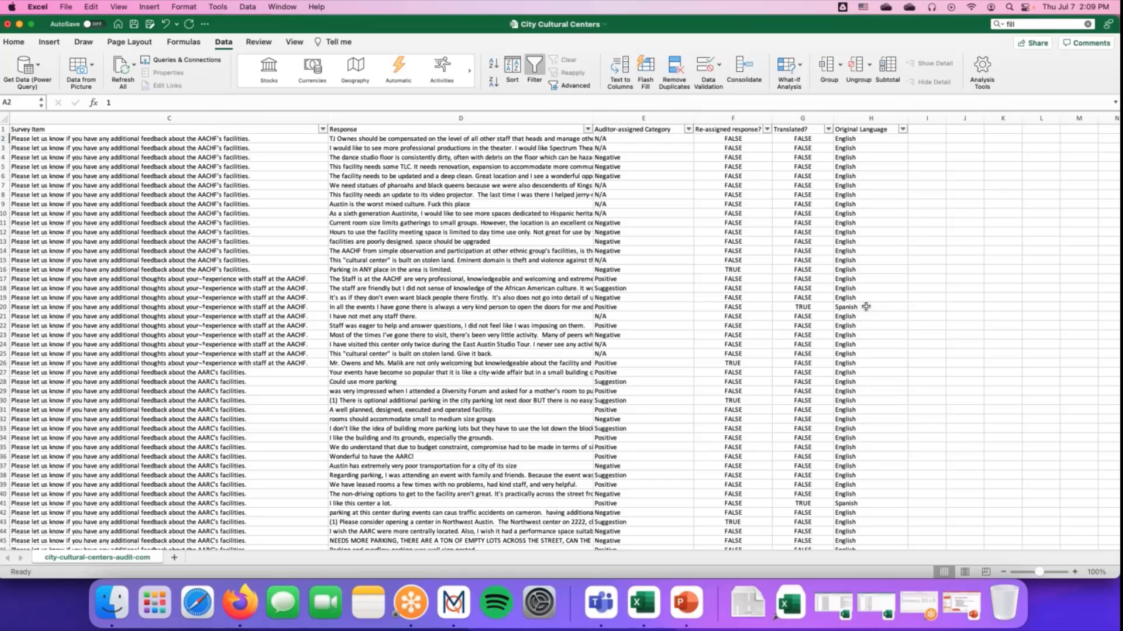
scroll(866, 306, down, 8)
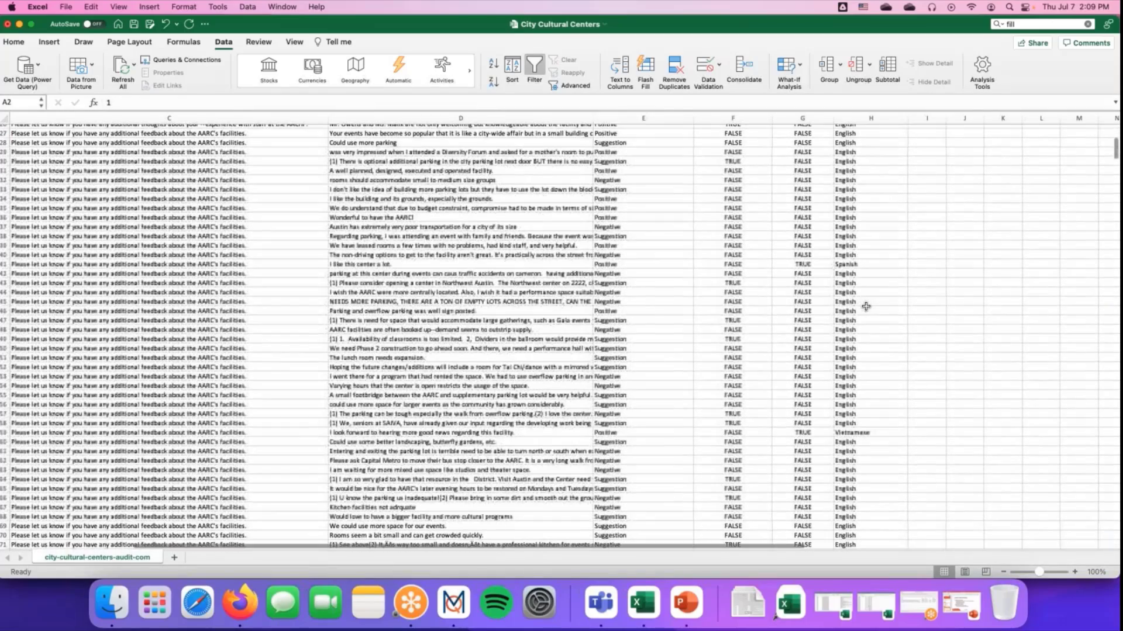
scroll(866, 306, up, 8)
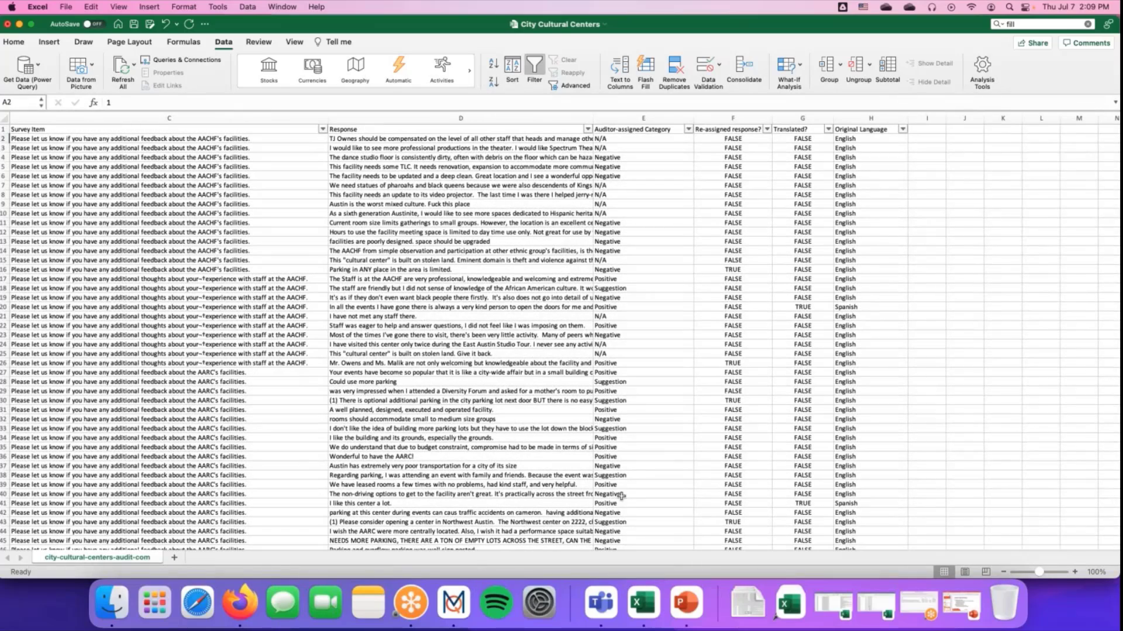
drag(684, 546, 496, 547)
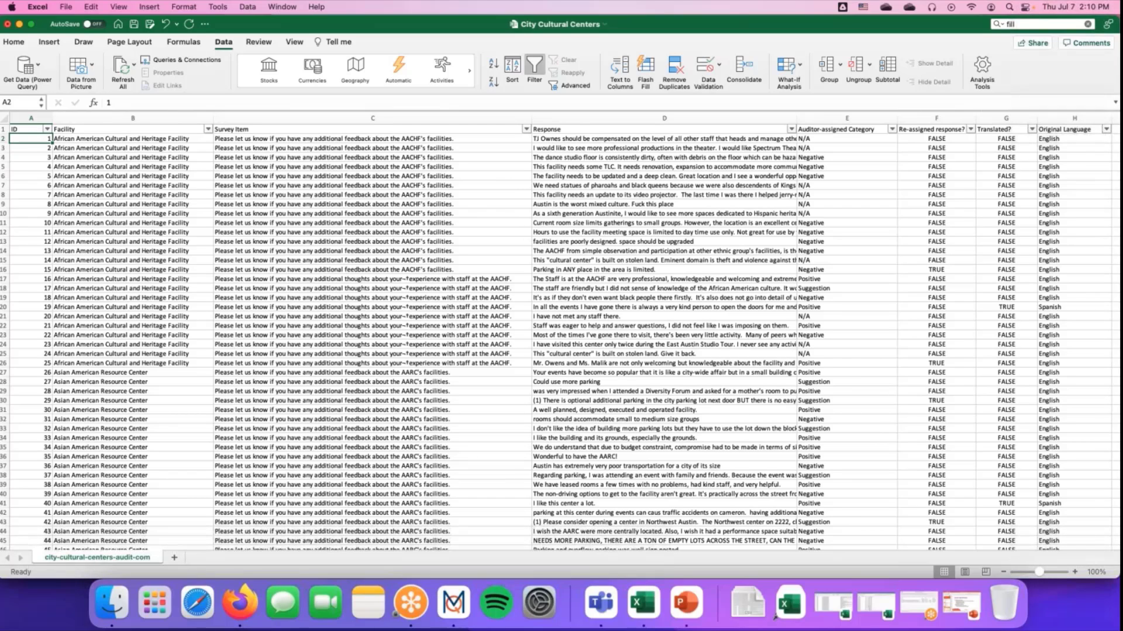
Switch to MAXQDA and load City Cultural Centers.xlsx for a survey data import from an Excel spreadsheet
click(18, 24)
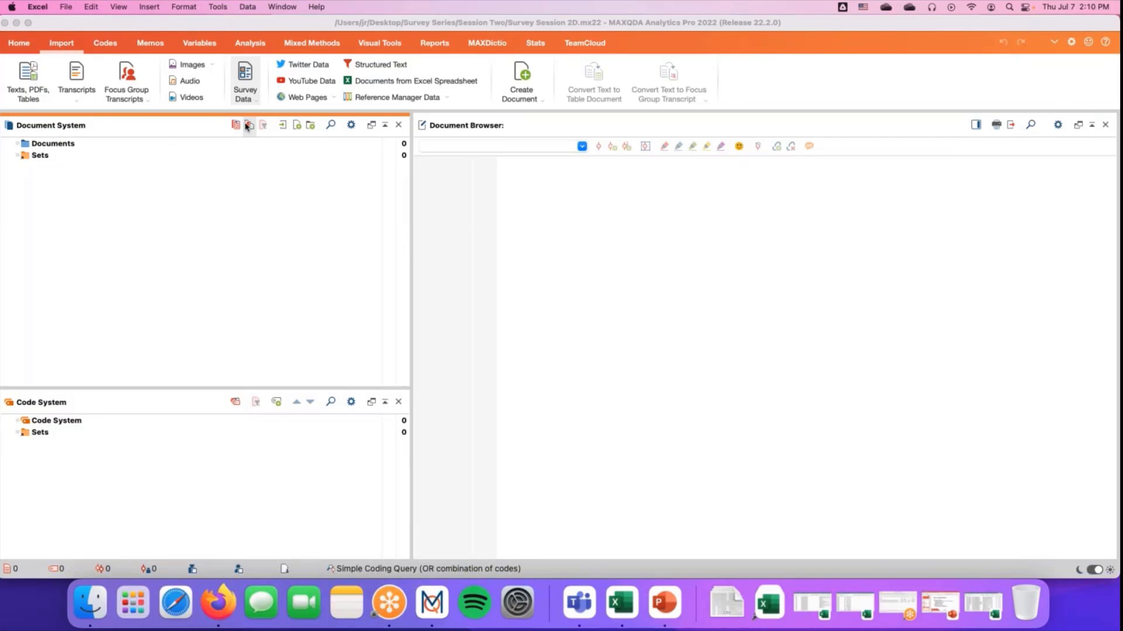
click(253, 99)
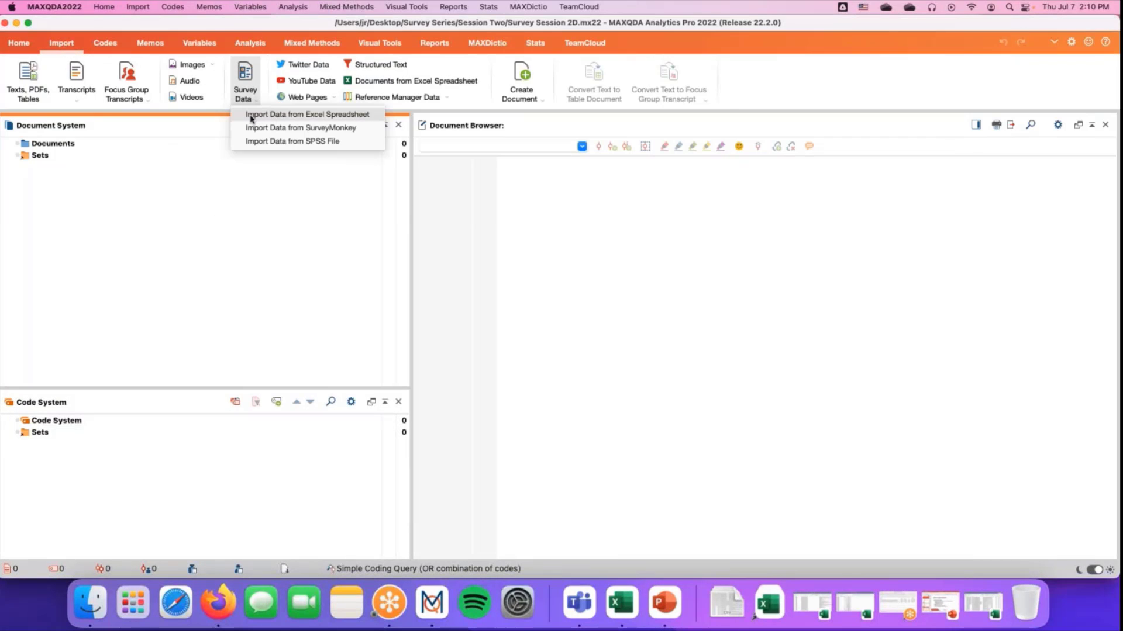
click(356, 116)
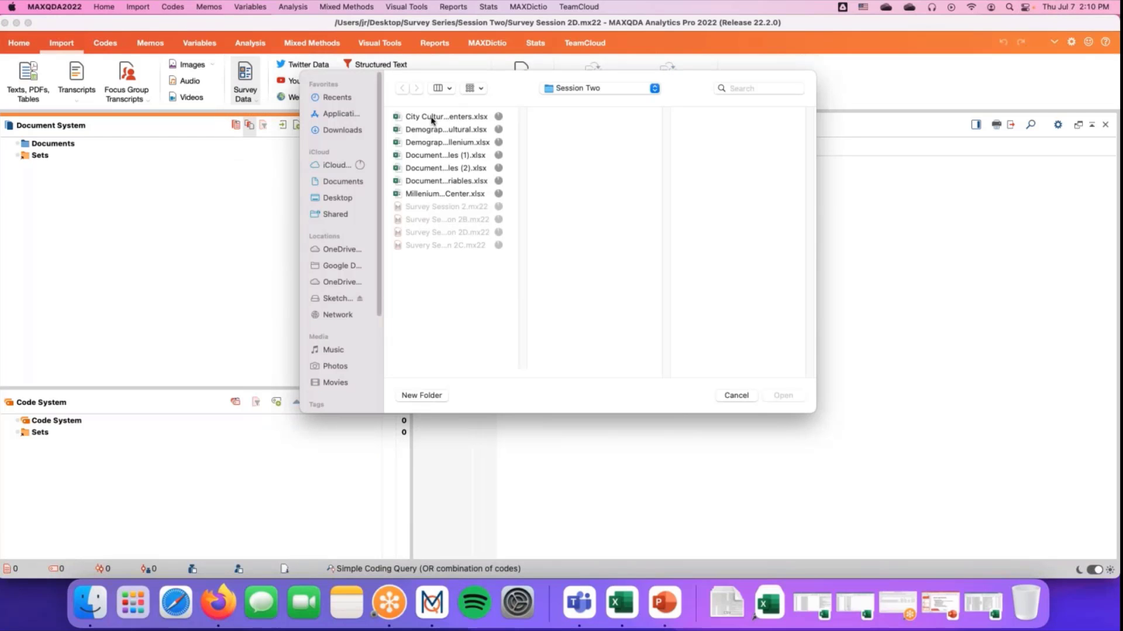
click(432, 118)
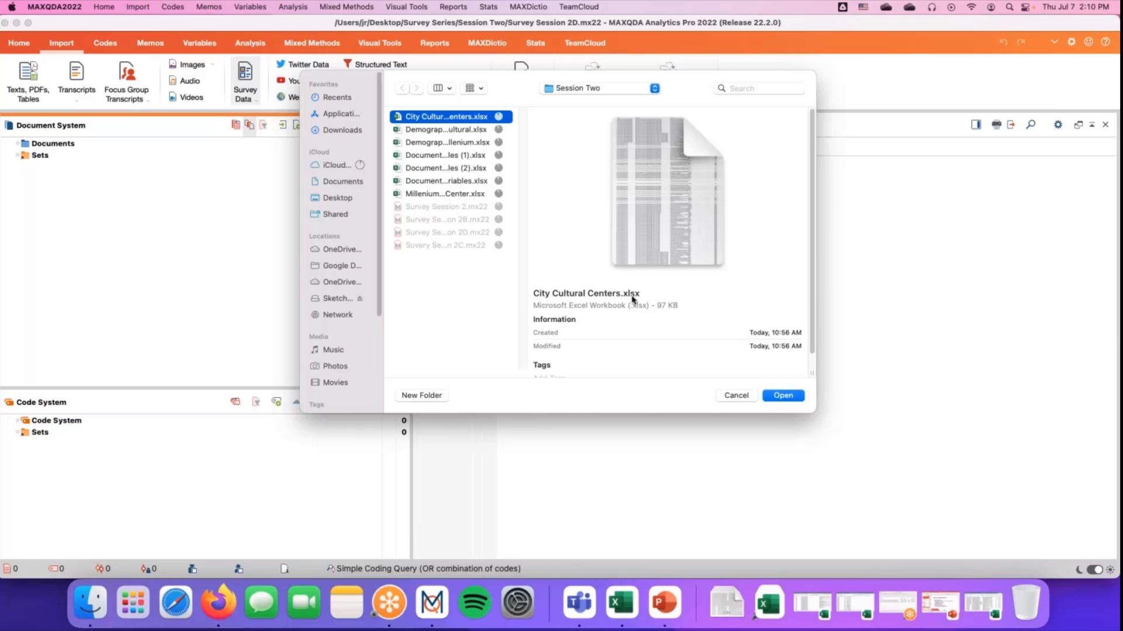
click(783, 395)
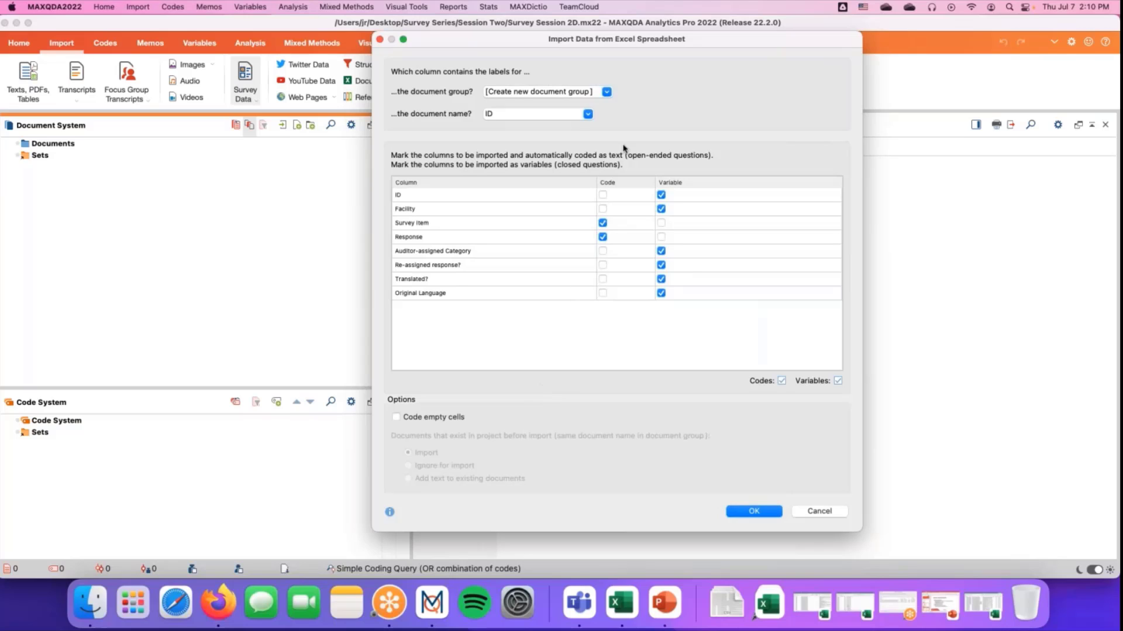
Use the Facility column as the document group label for the spreadsheet import
click(607, 92)
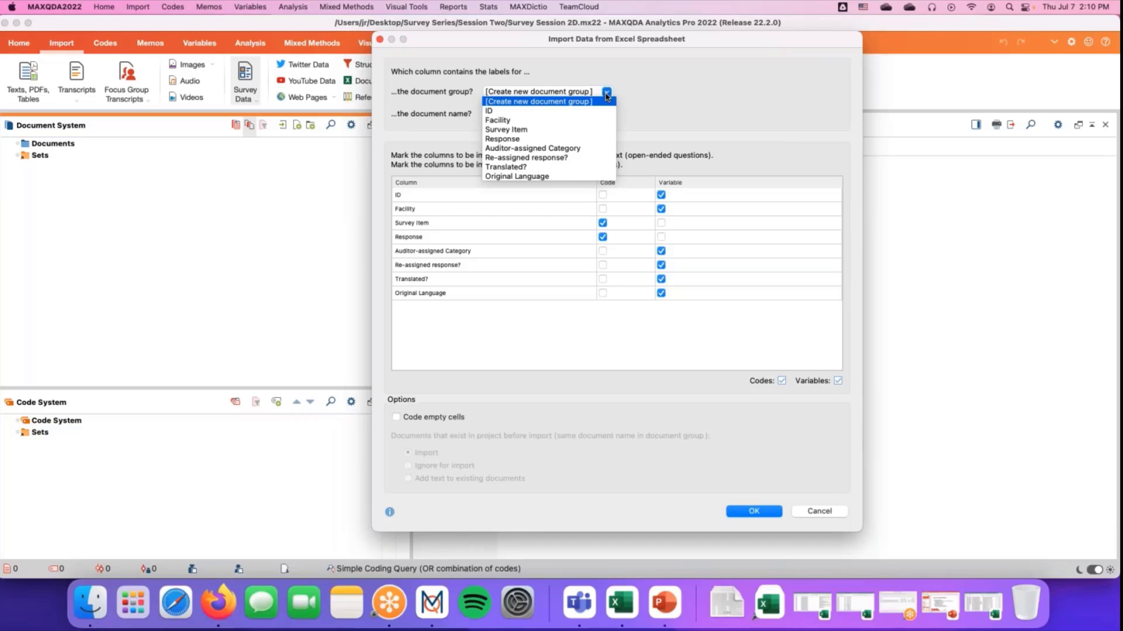
click(566, 120)
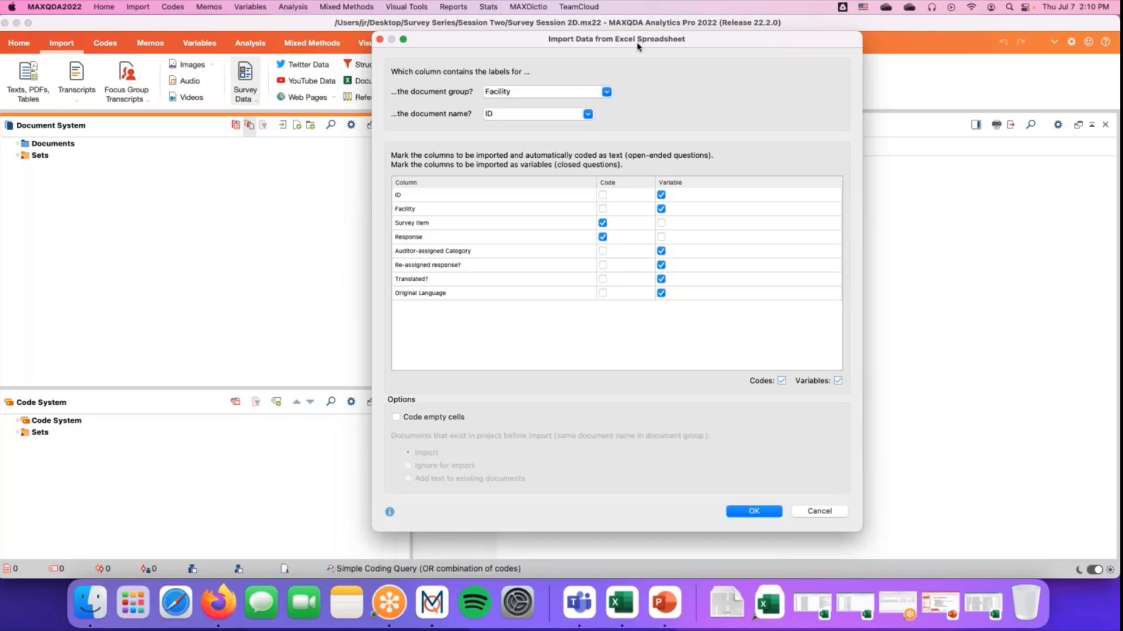
drag(637, 43, 854, 148)
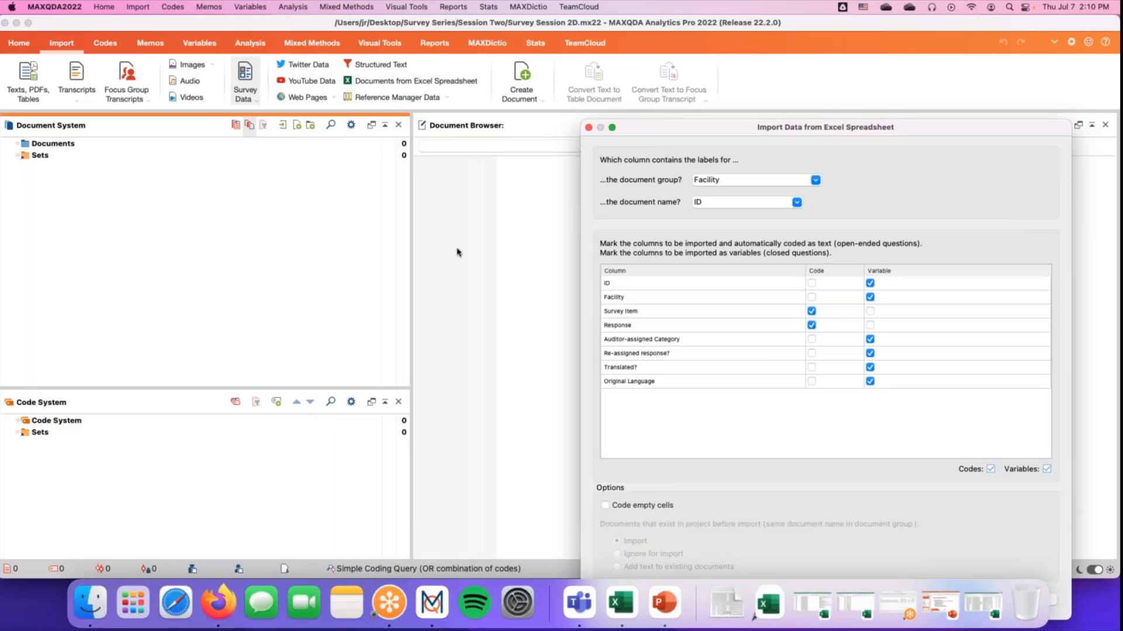
drag(678, 130, 472, 48)
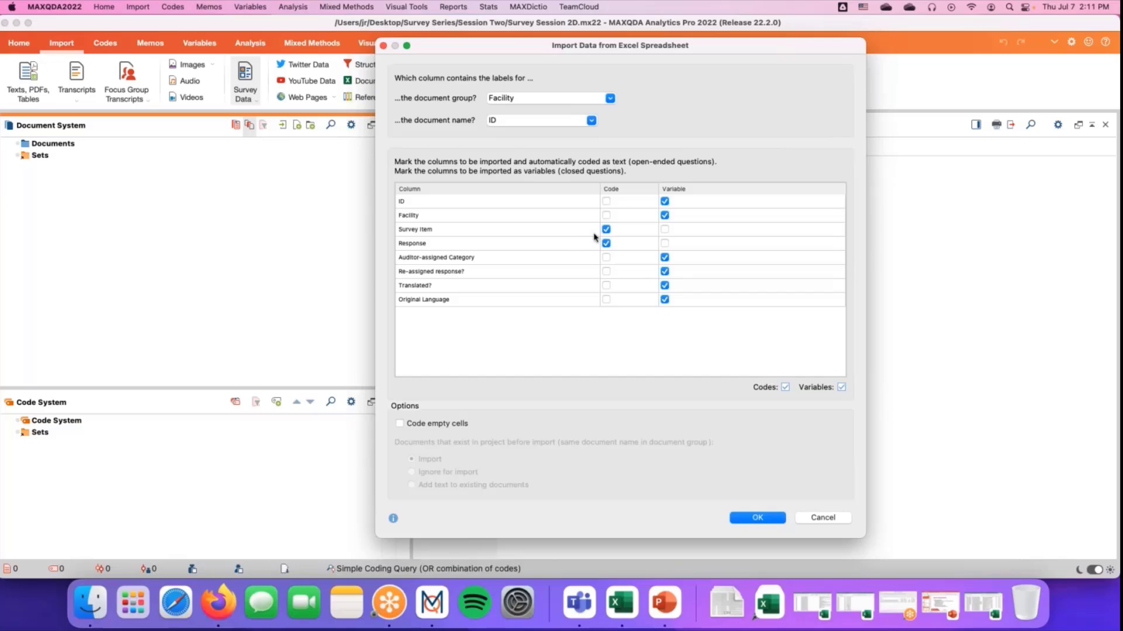
Mark Facility for import also as a code and Survey Item also as a variable, checking the survey items in the Excel spreadsheet
click(606, 216)
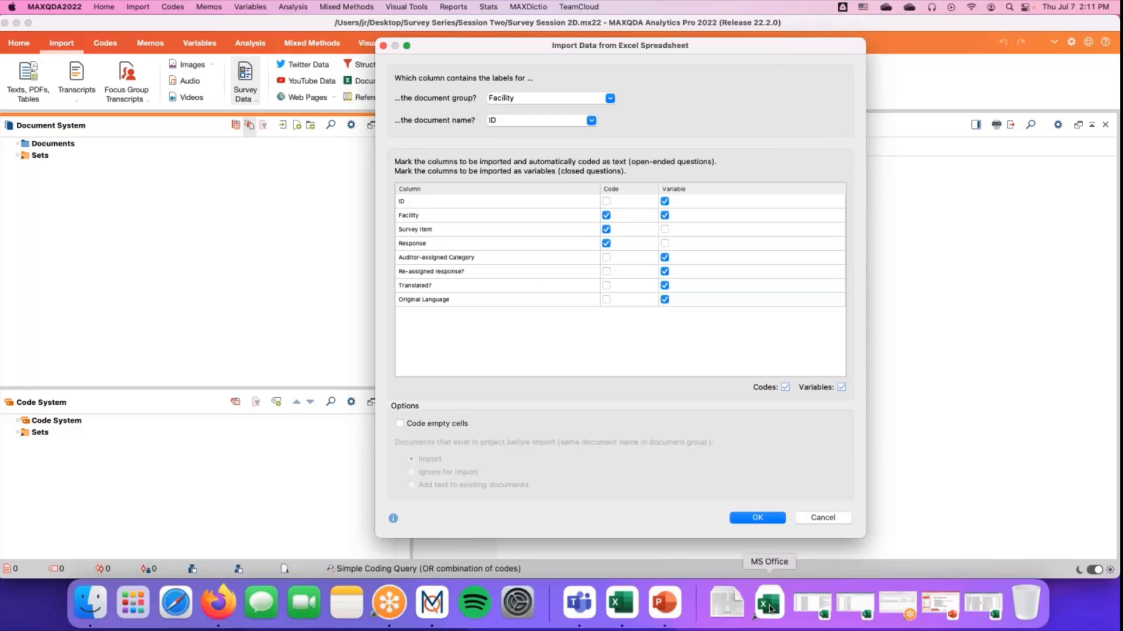
click(626, 610)
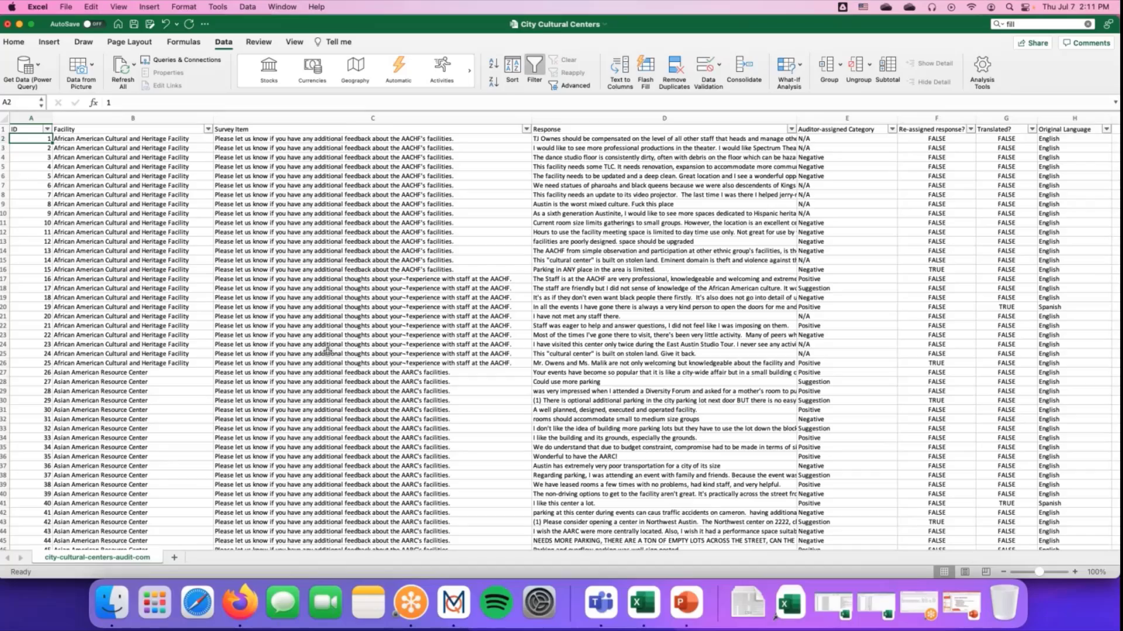
scroll(328, 349, down, 20)
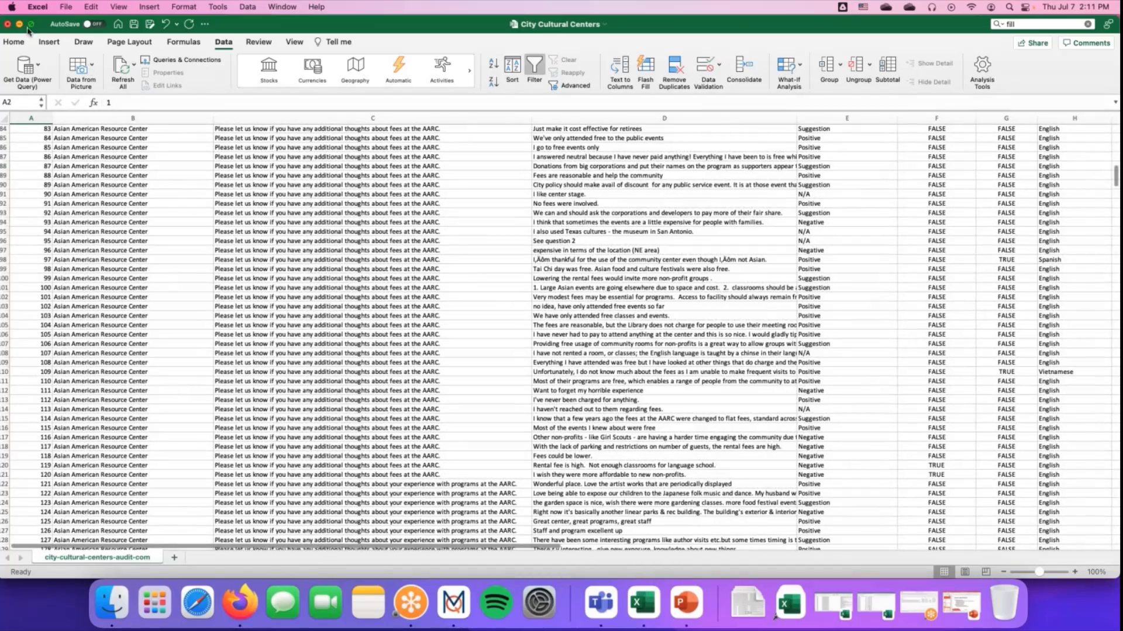
click(20, 24)
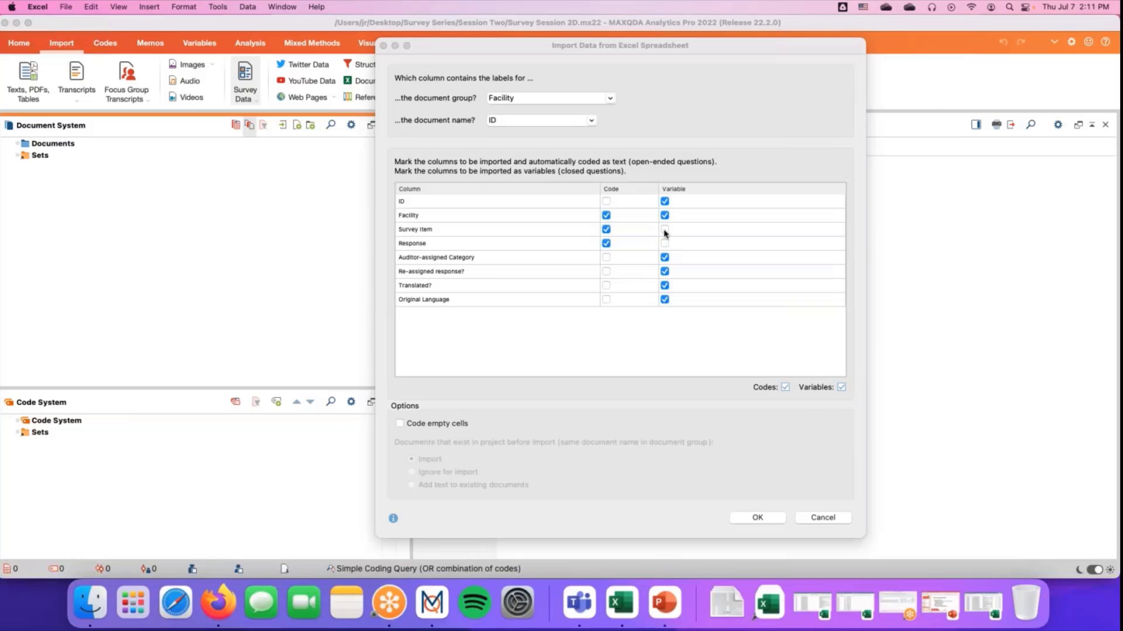
click(665, 229)
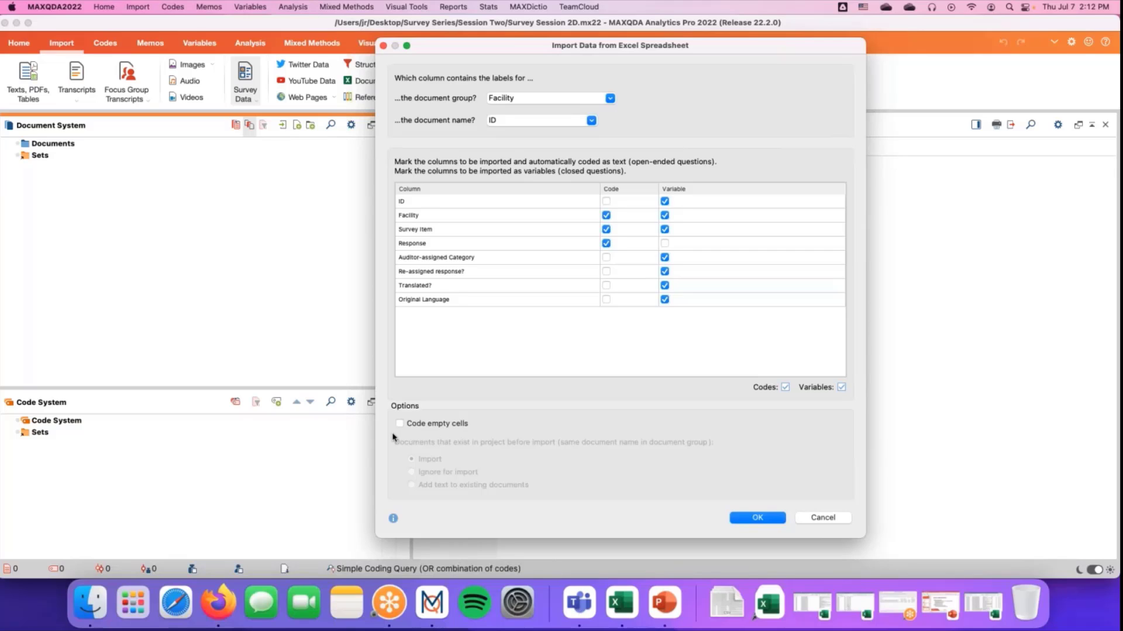
Run the import with all seven listed variables and their suggested data types, and dismiss the import summary
click(745, 519)
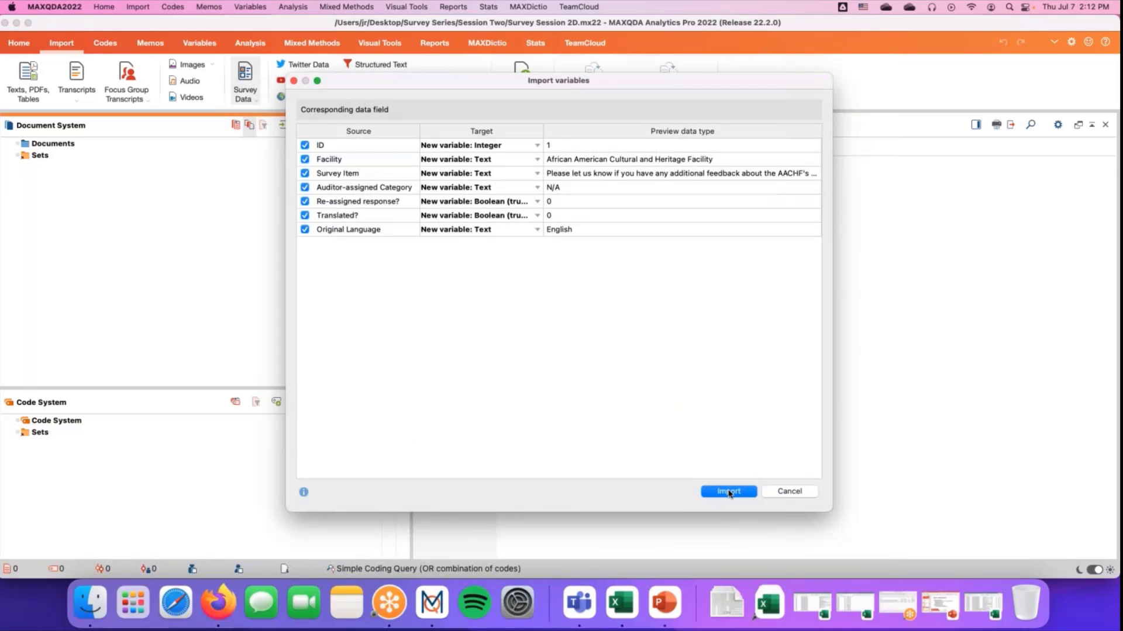
click(728, 491)
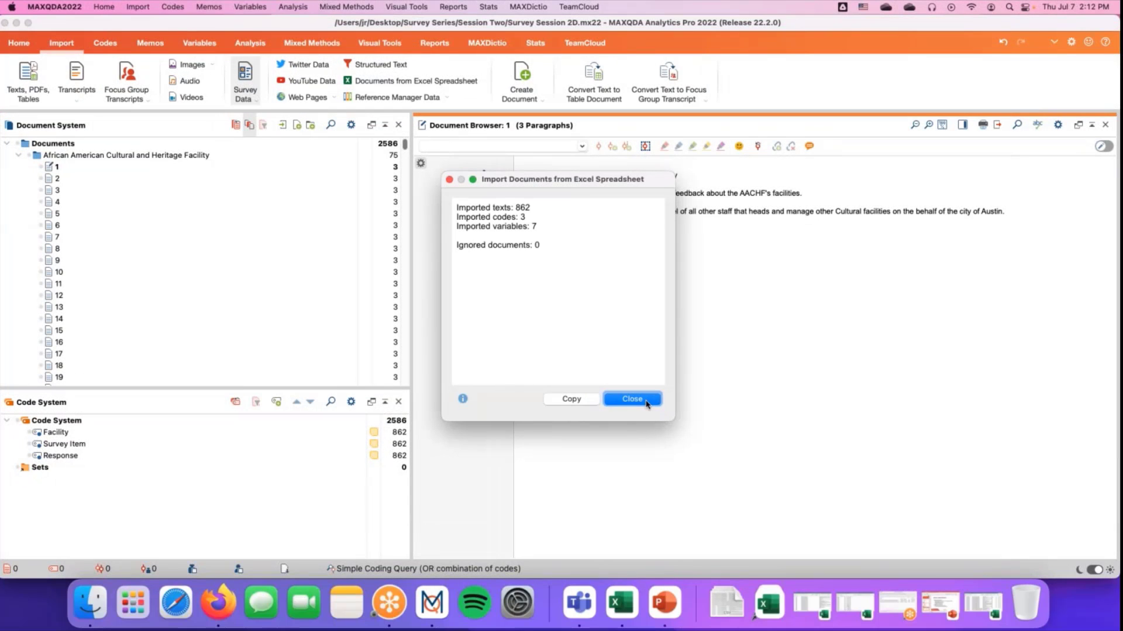
click(647, 403)
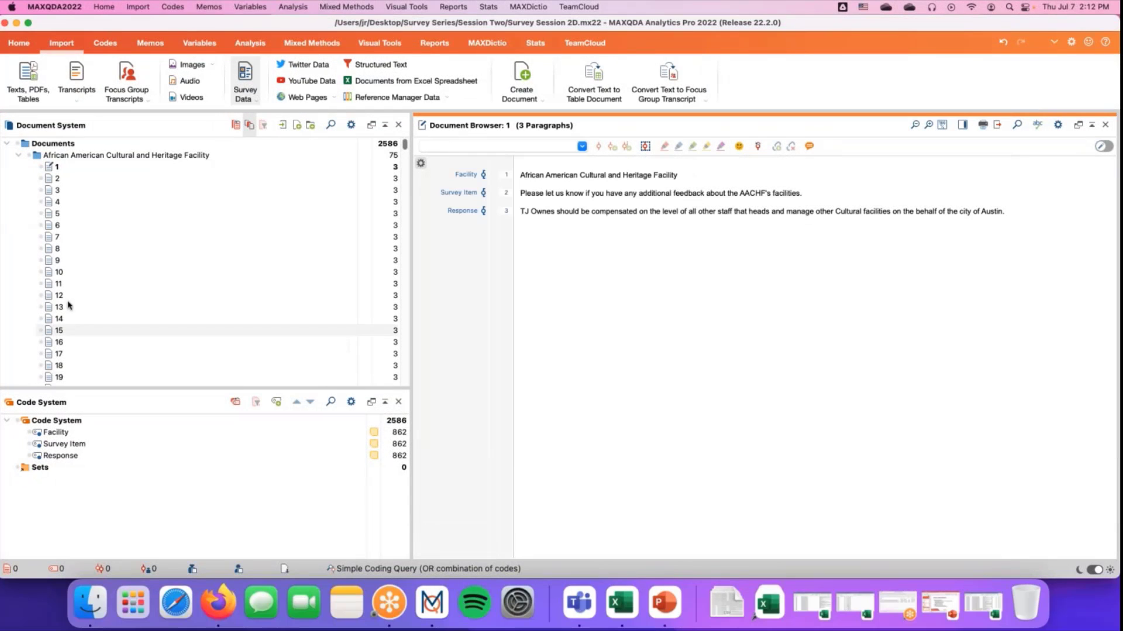
Collapse the four facility document groups in the Document System
click(19, 155)
click(20, 167)
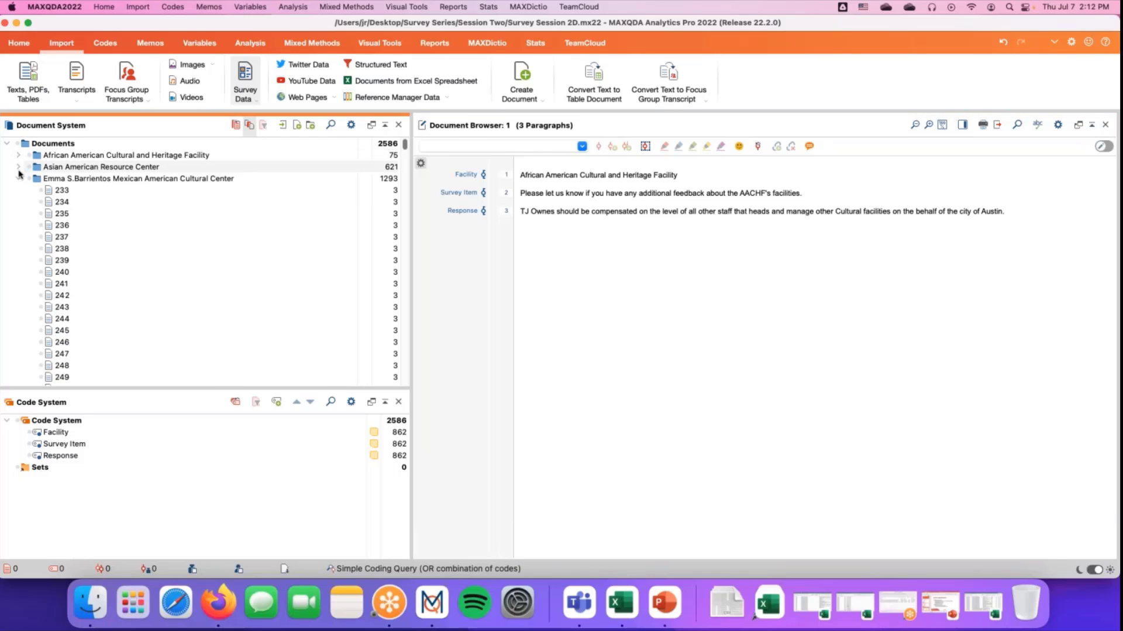
click(19, 179)
click(20, 191)
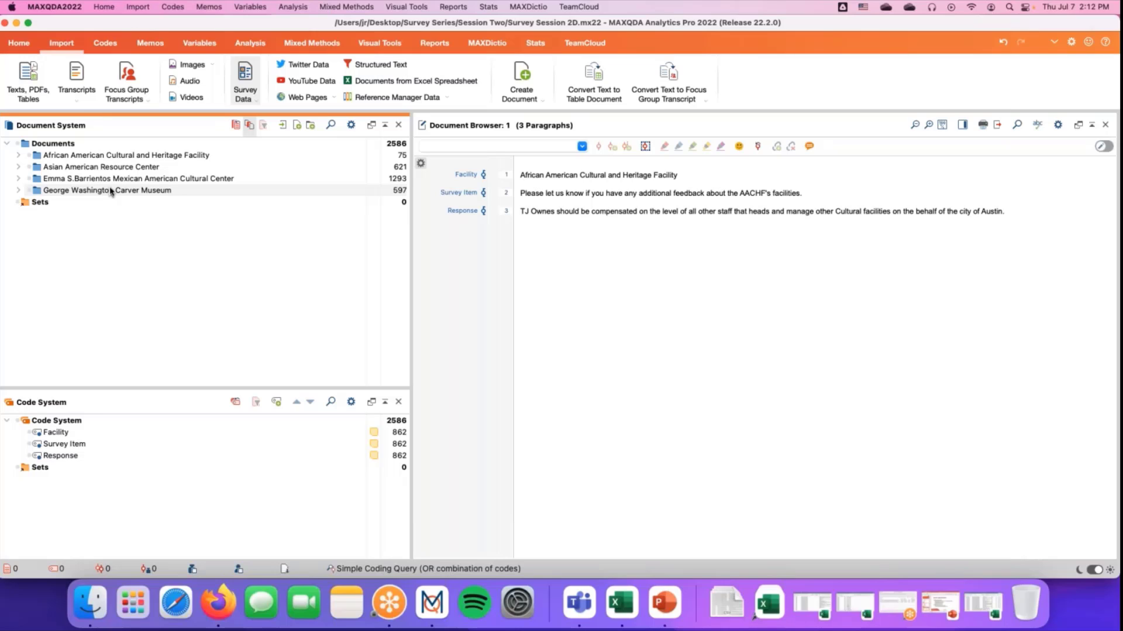
Create a new document group named "Cultural Centers" in the Document System
click(311, 126)
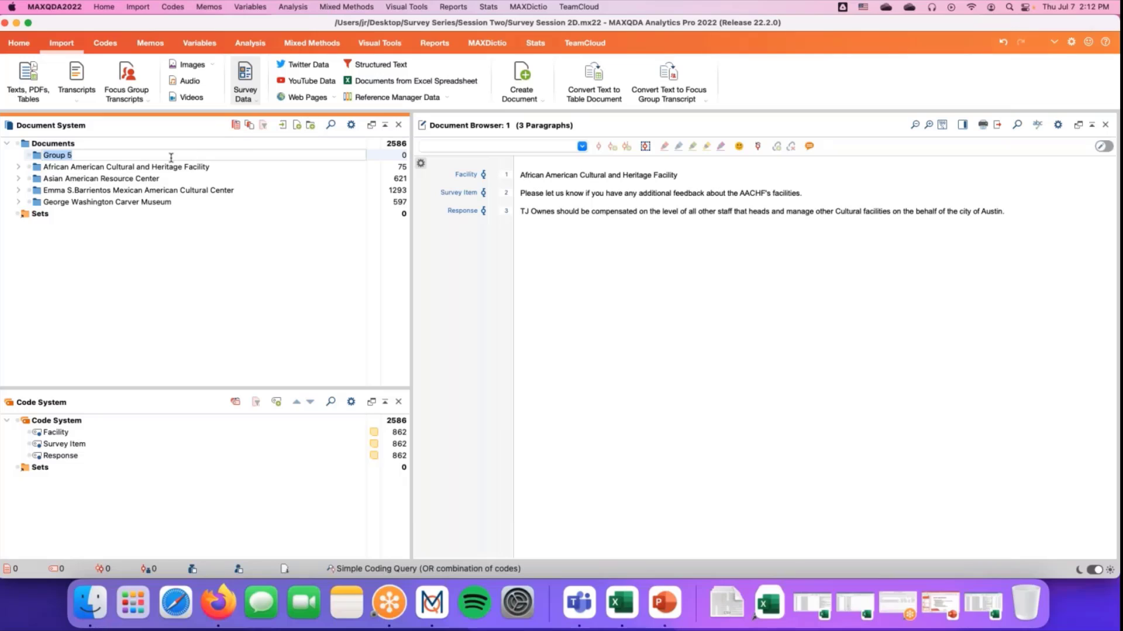
text(Cultural Centers)
key(Return)
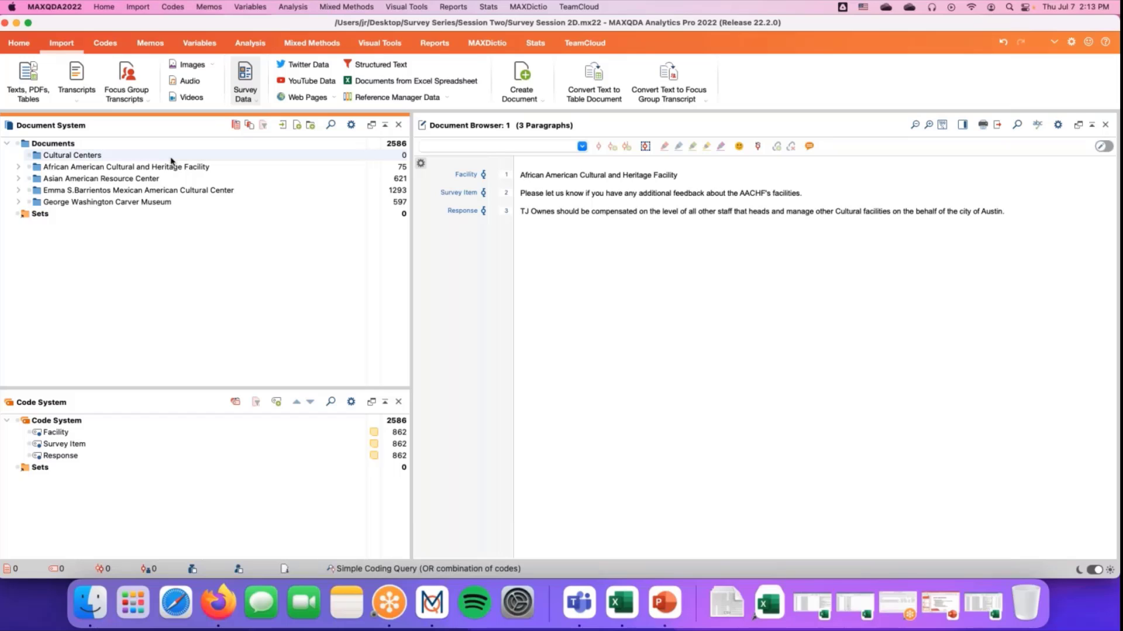
Move all four facility document groups into the Cultural Centers group and collapse it
drag(167, 166, 93, 156)
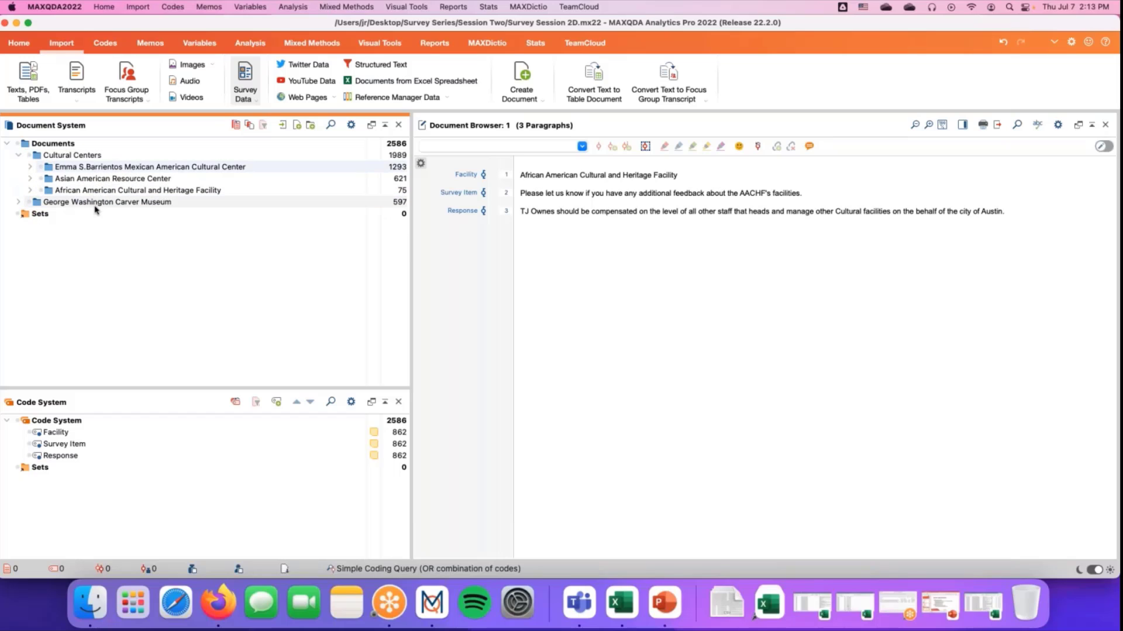
drag(95, 203, 93, 156)
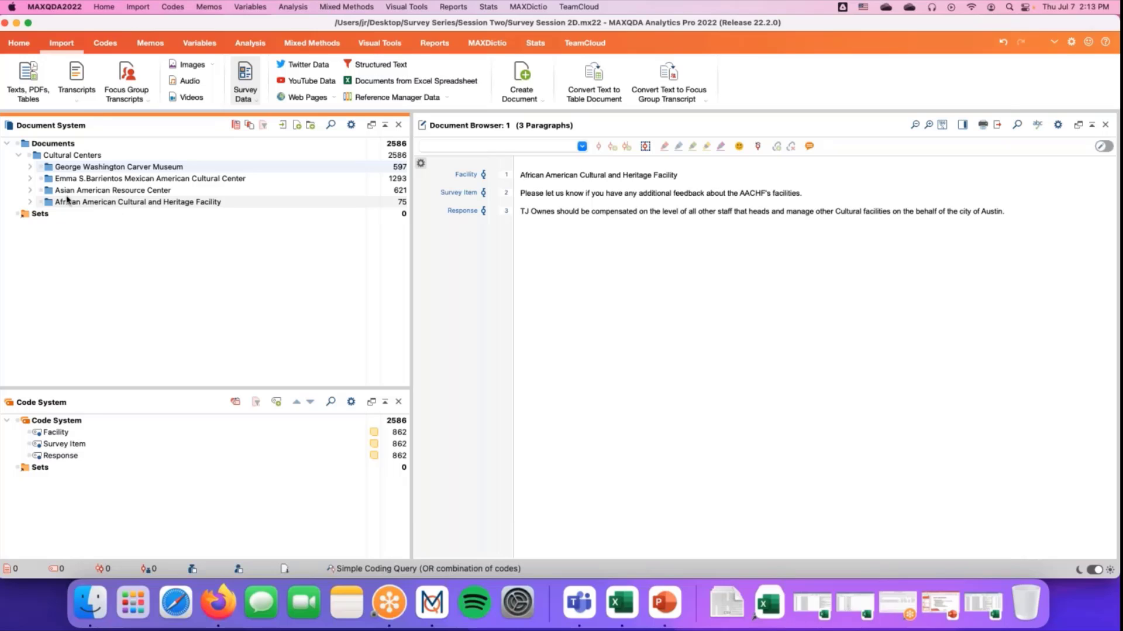
click(19, 155)
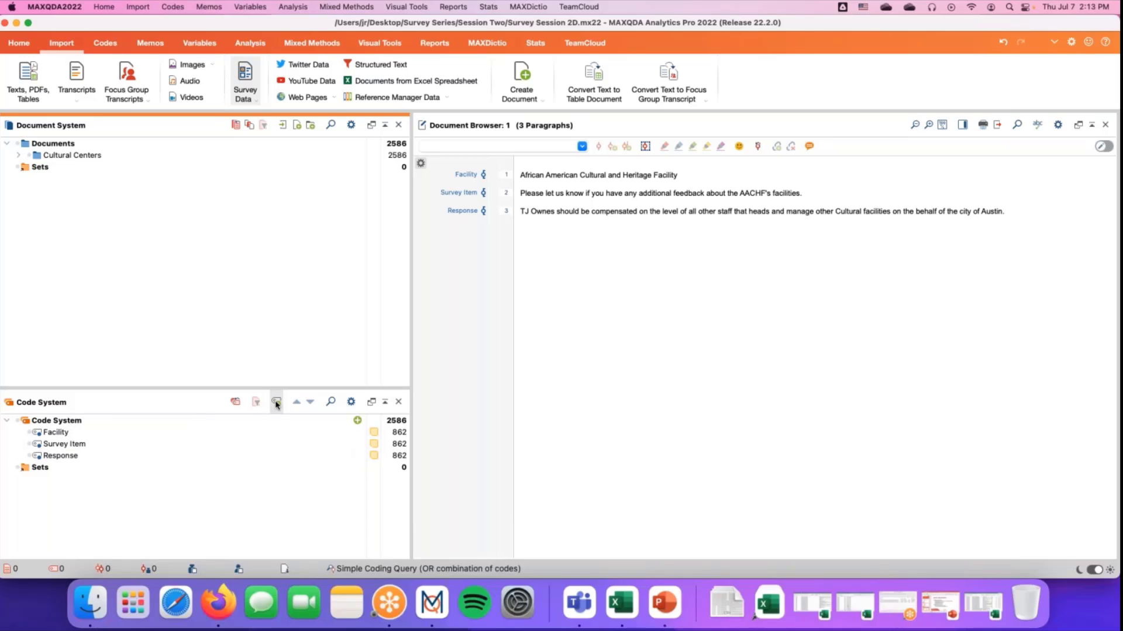
Create a new top-level code named "Cultural Centers Organizational Codes" in the Code System
click(357, 421)
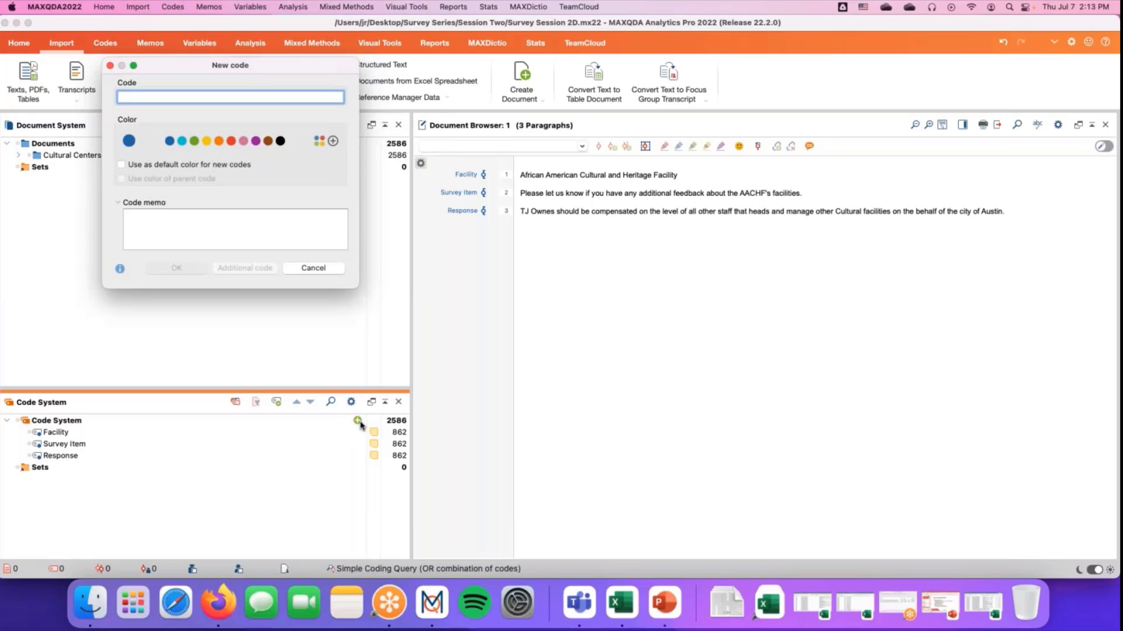
text(Cult)
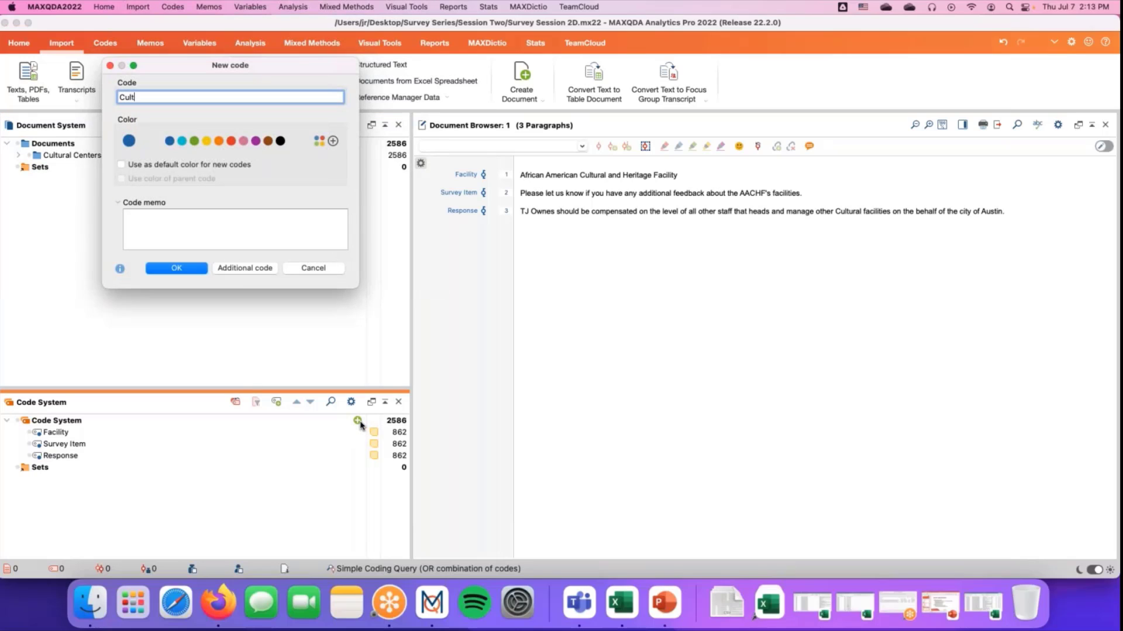
text(ural Centers Organizational Codes)
key(Return)
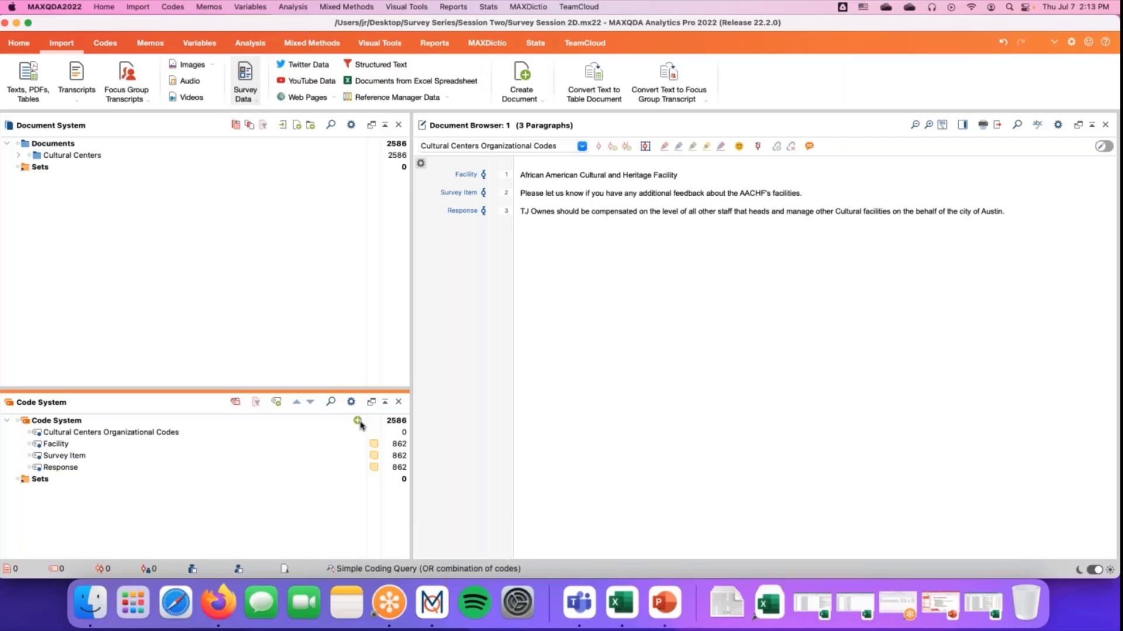
Activate the Facility, Survey Item and Response codes and move them under Cultural Centers Organizational Codes
click(29, 444)
click(30, 455)
click(29, 467)
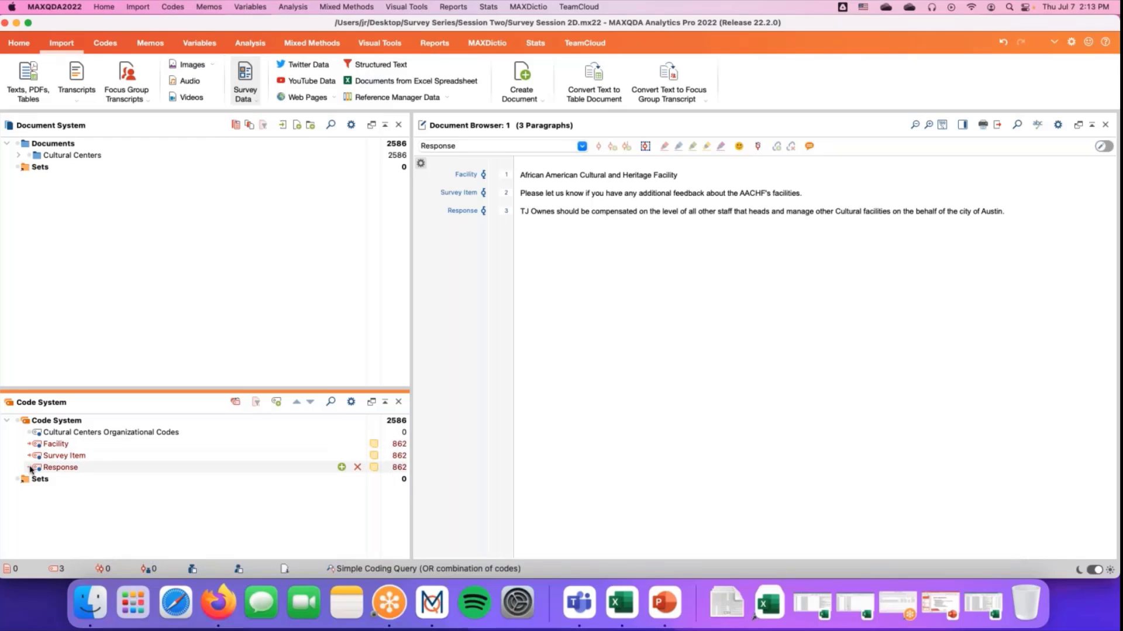
right_click(88, 432)
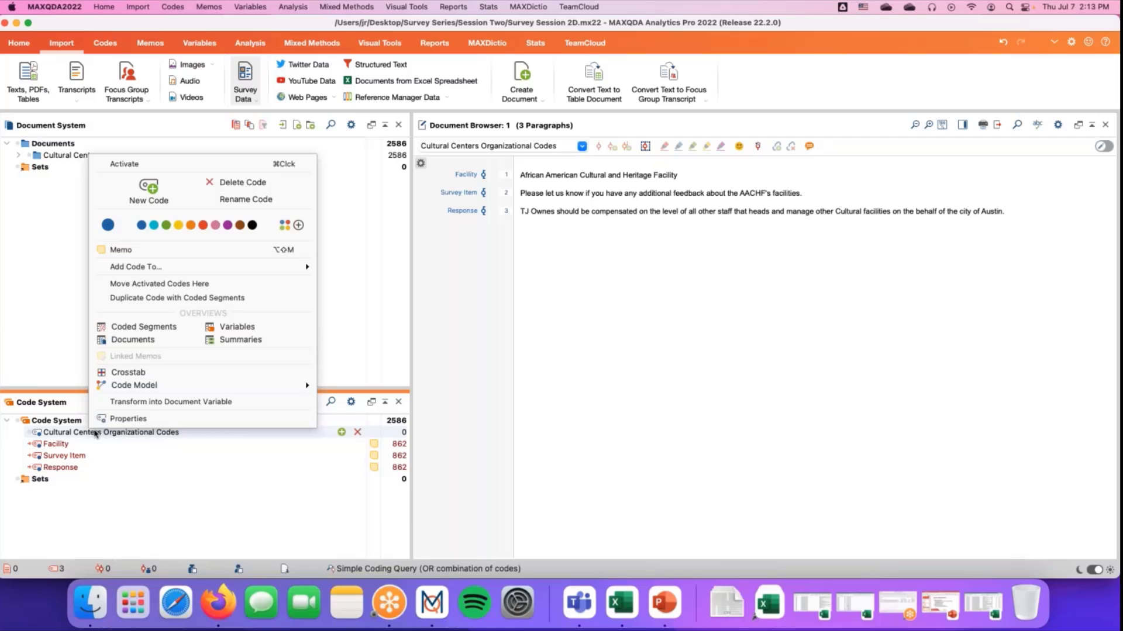
click(143, 285)
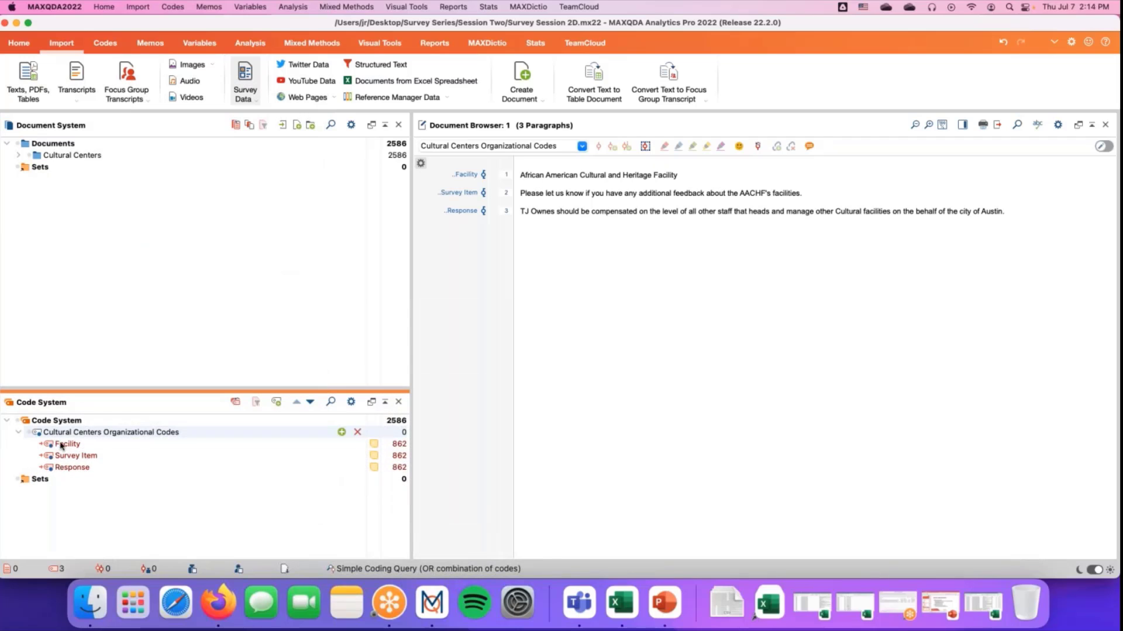
click(19, 433)
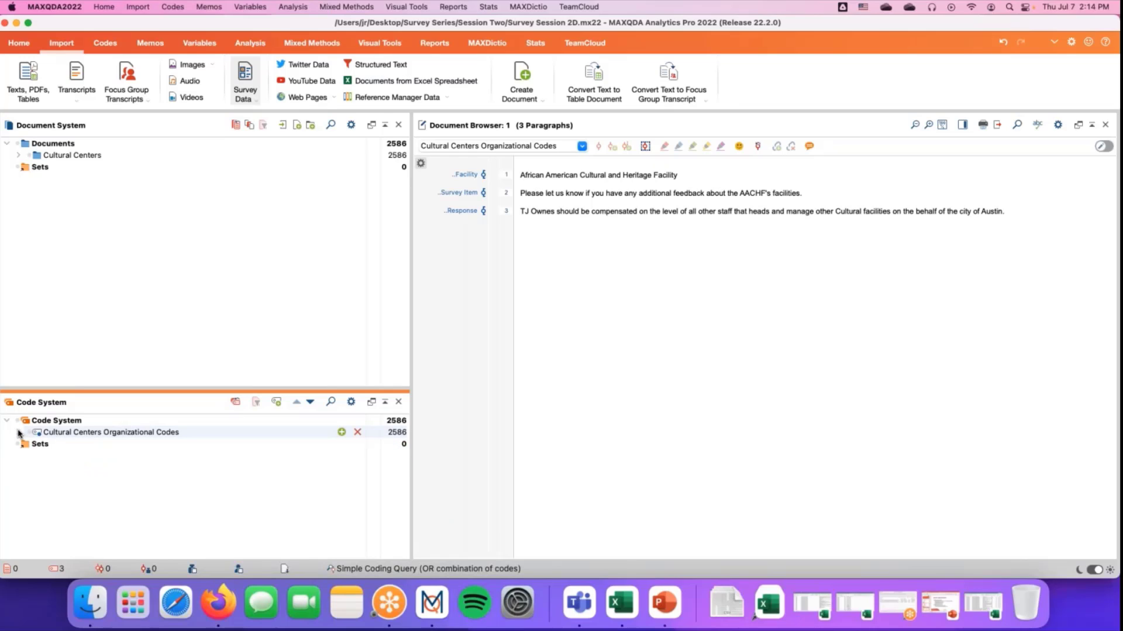
click(19, 433)
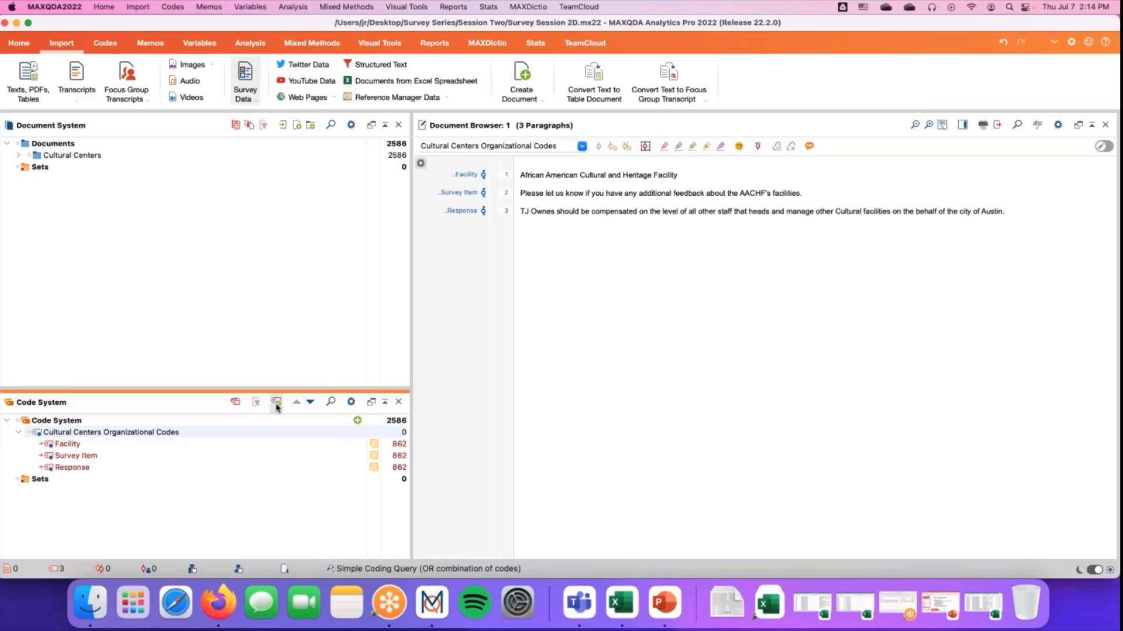
Reset the code activations, then color Cultural Centers Organizational Codes and its subcodes orange and collapse the code
click(235, 403)
right_click(80, 432)
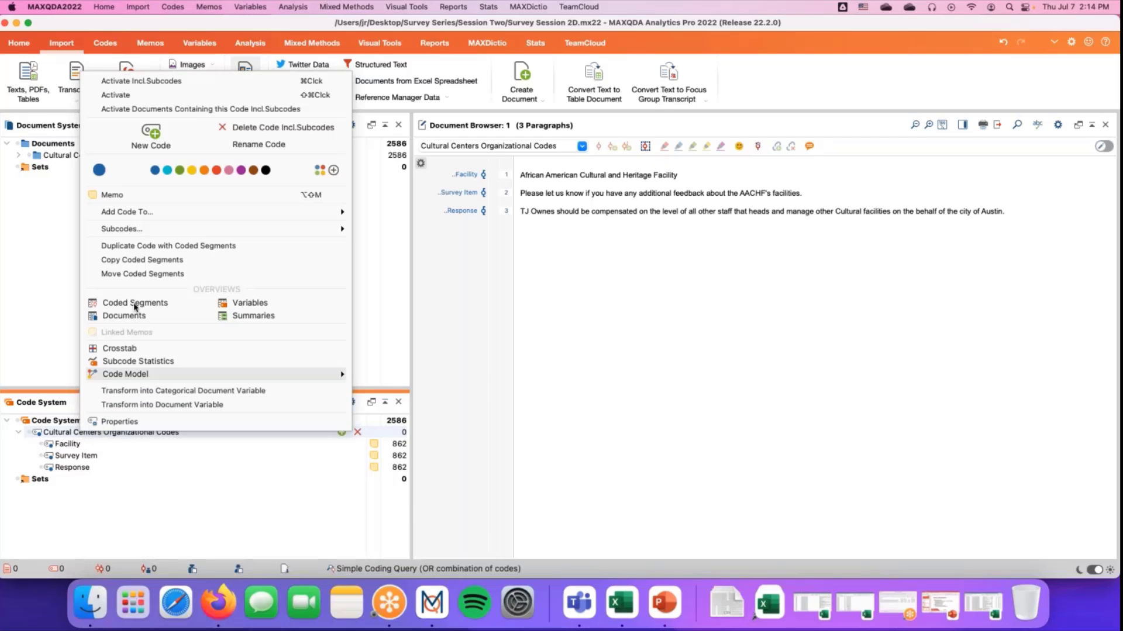
click(192, 172)
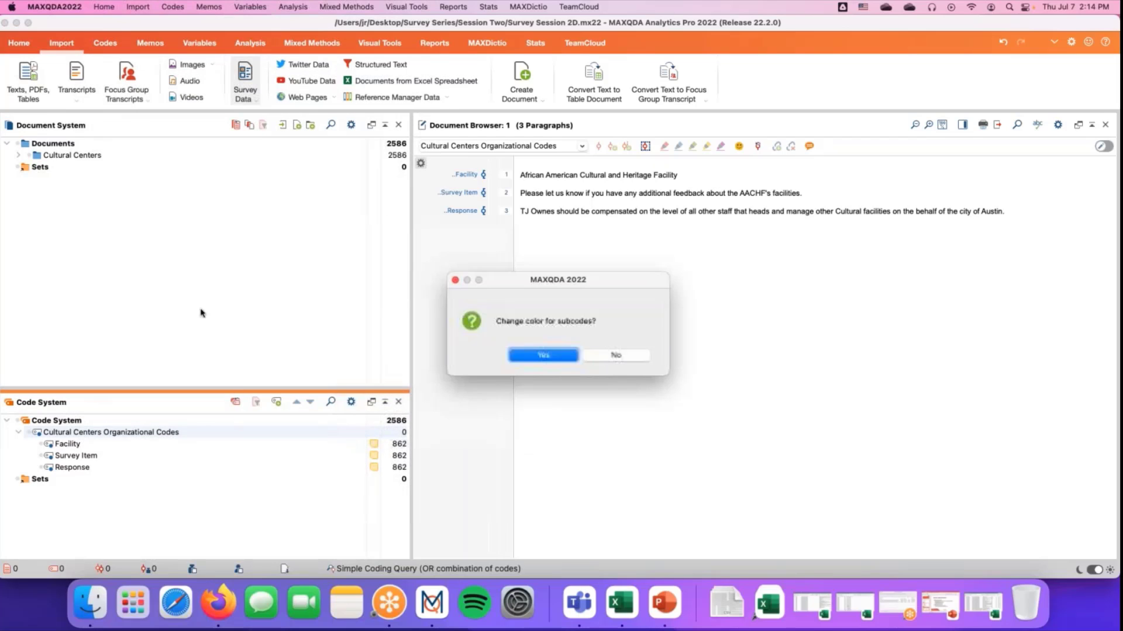
click(522, 358)
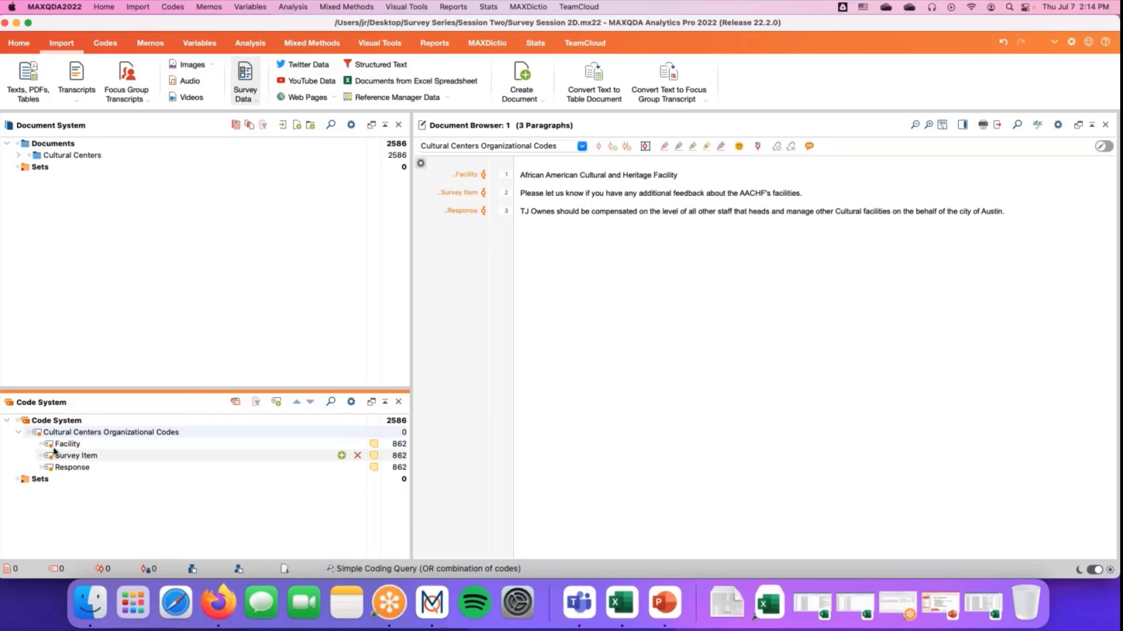
click(19, 433)
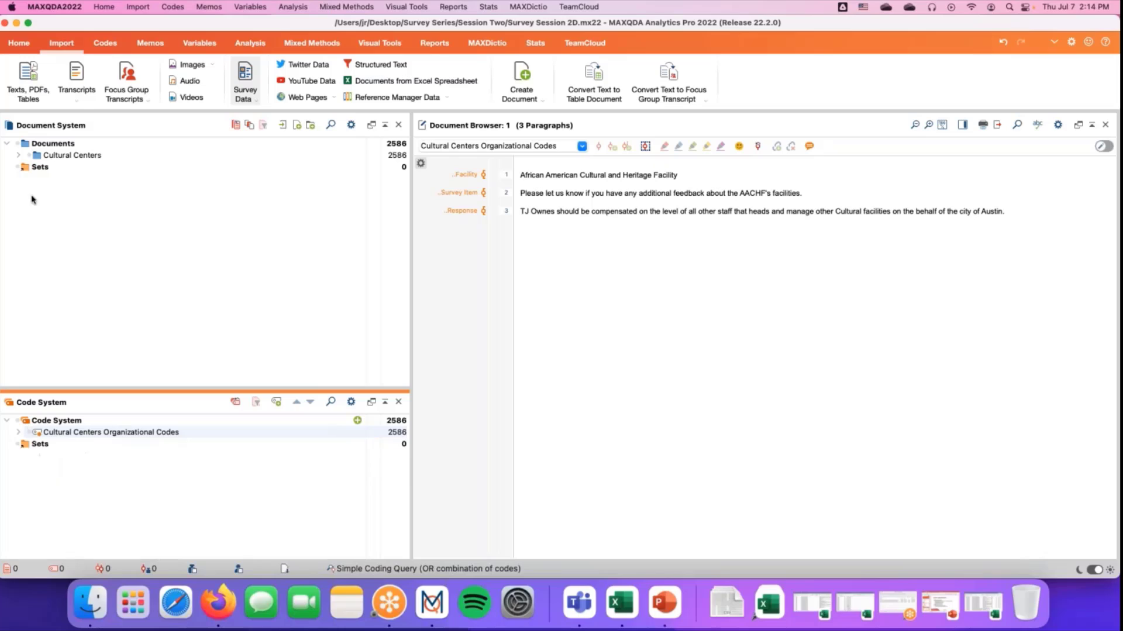
Toggle activation of the George Washington Carver Museum and African American Cultural and Heritage Facility groups on and off within Cultural Centers
click(18, 155)
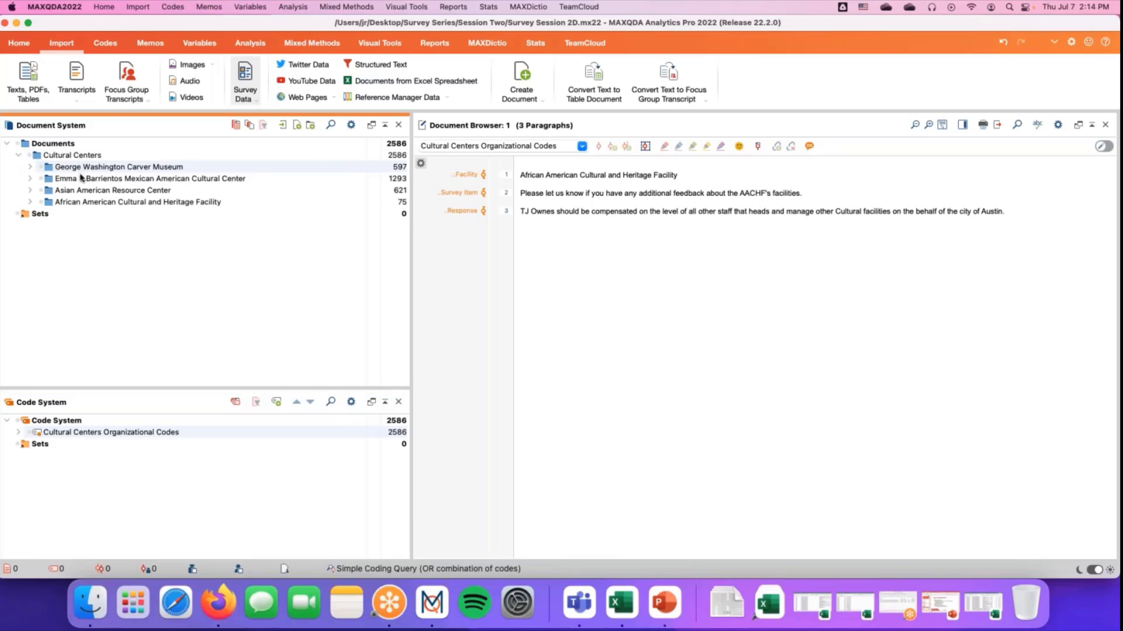
click(42, 168)
click(43, 168)
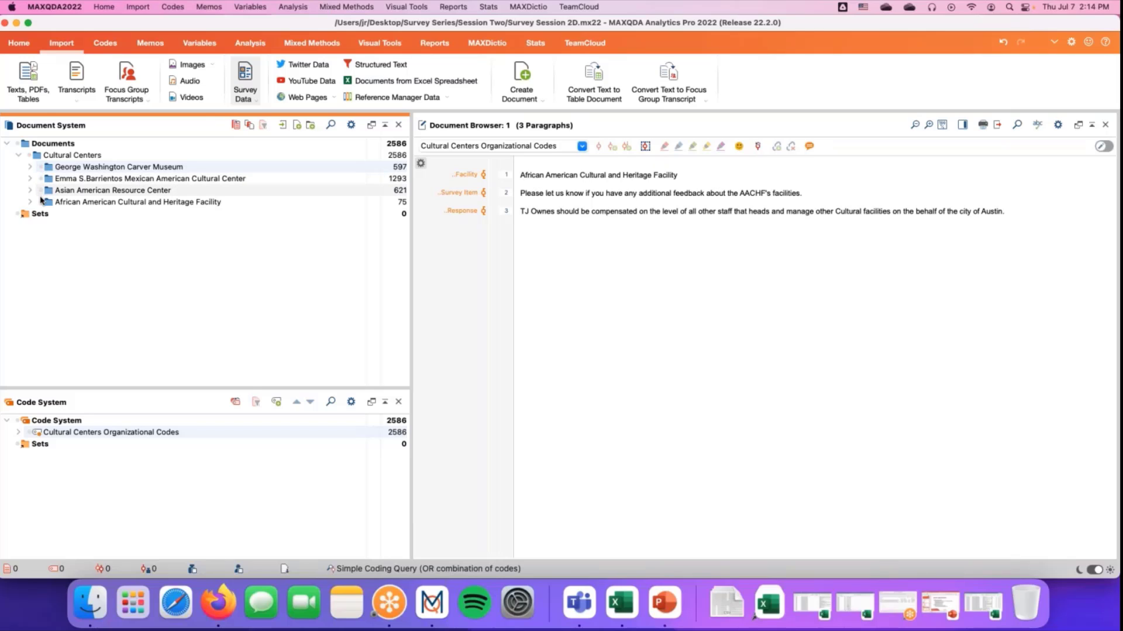
click(41, 203)
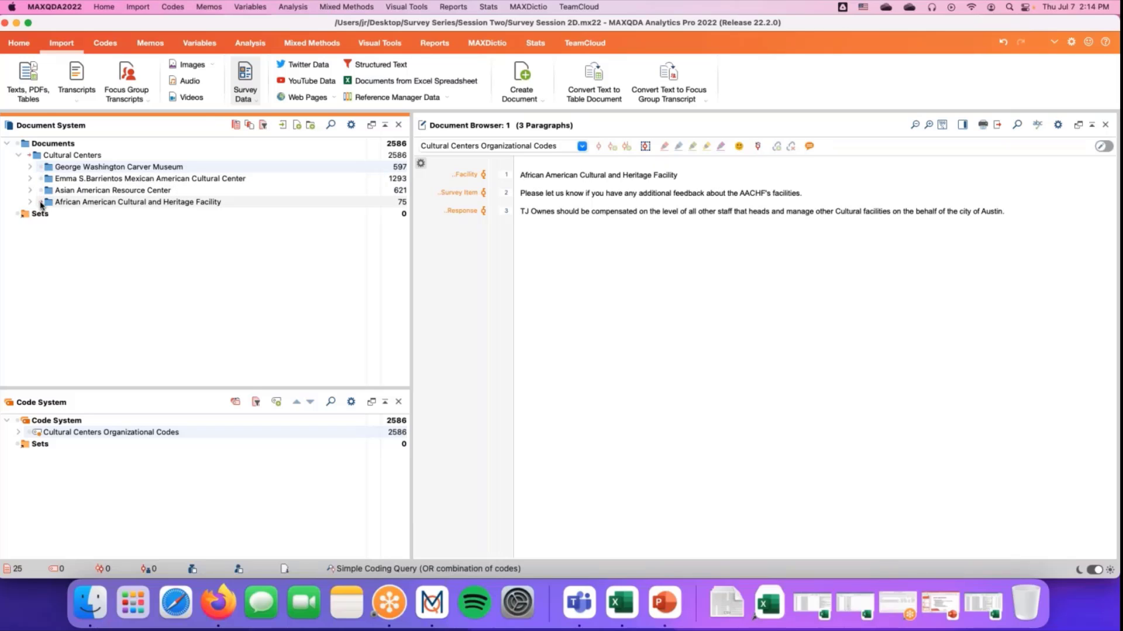
click(41, 203)
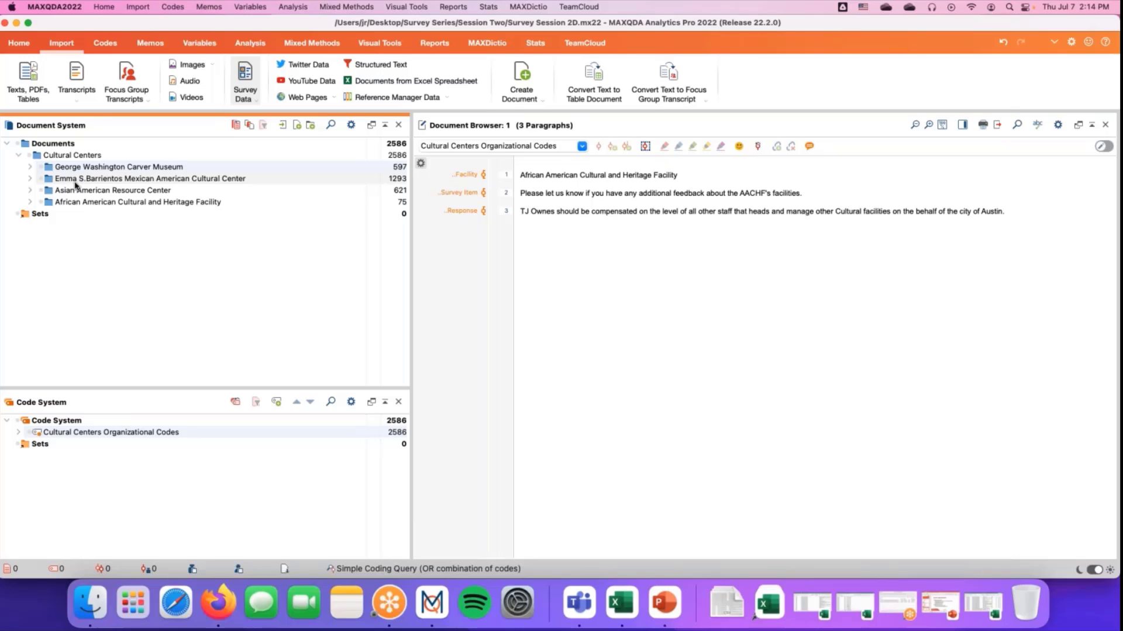
click(19, 155)
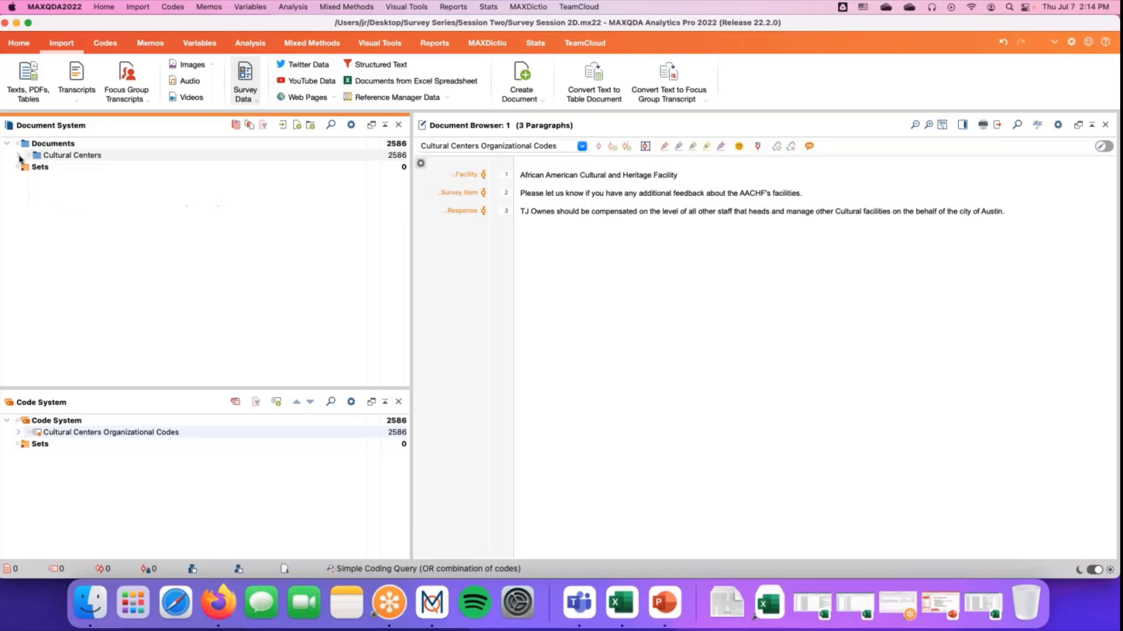
Switch to the Millenium Youth Center workbook in Excel, examine its survey item categories, survey items and responses, and put the workbook away
click(801, 611)
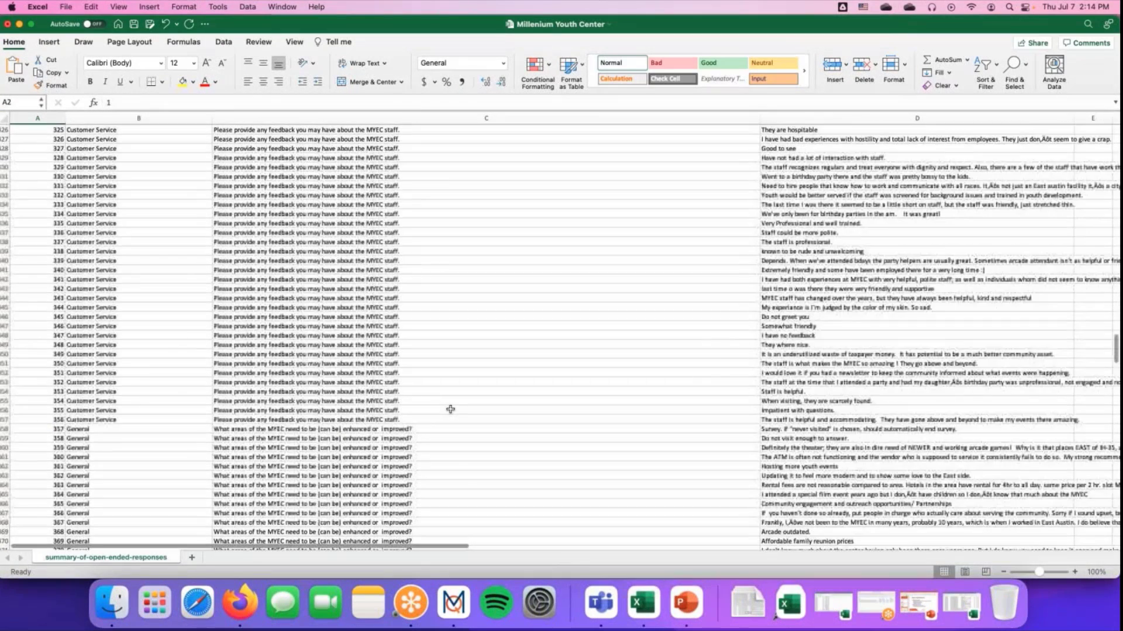
scroll(450, 410, up, 20)
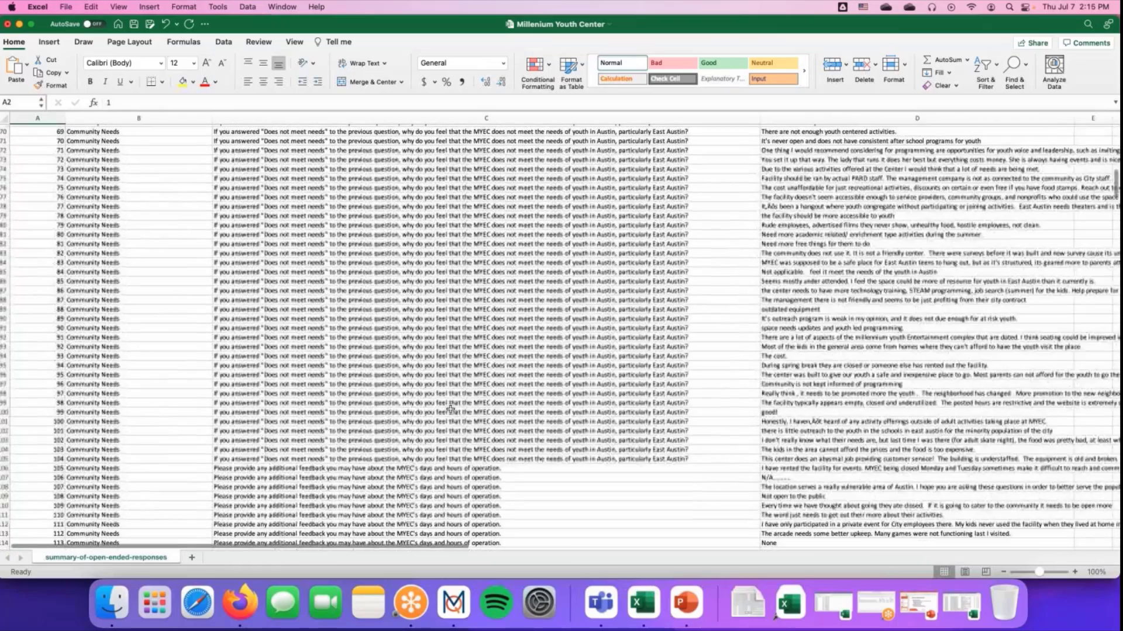
scroll(451, 409, up, 15)
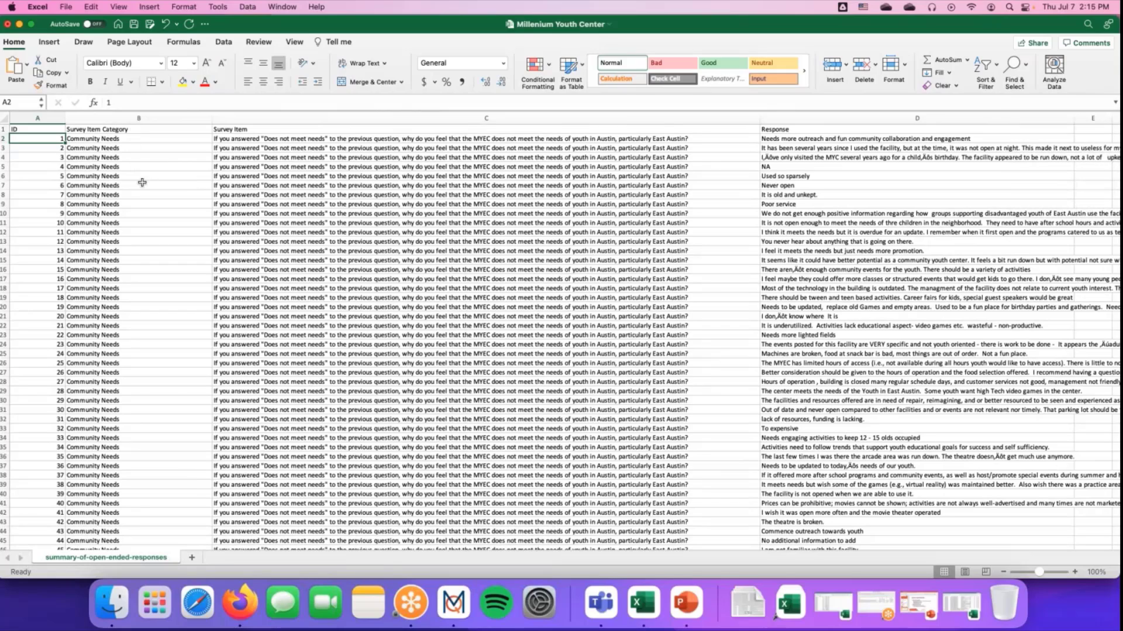
scroll(142, 183, down, 20)
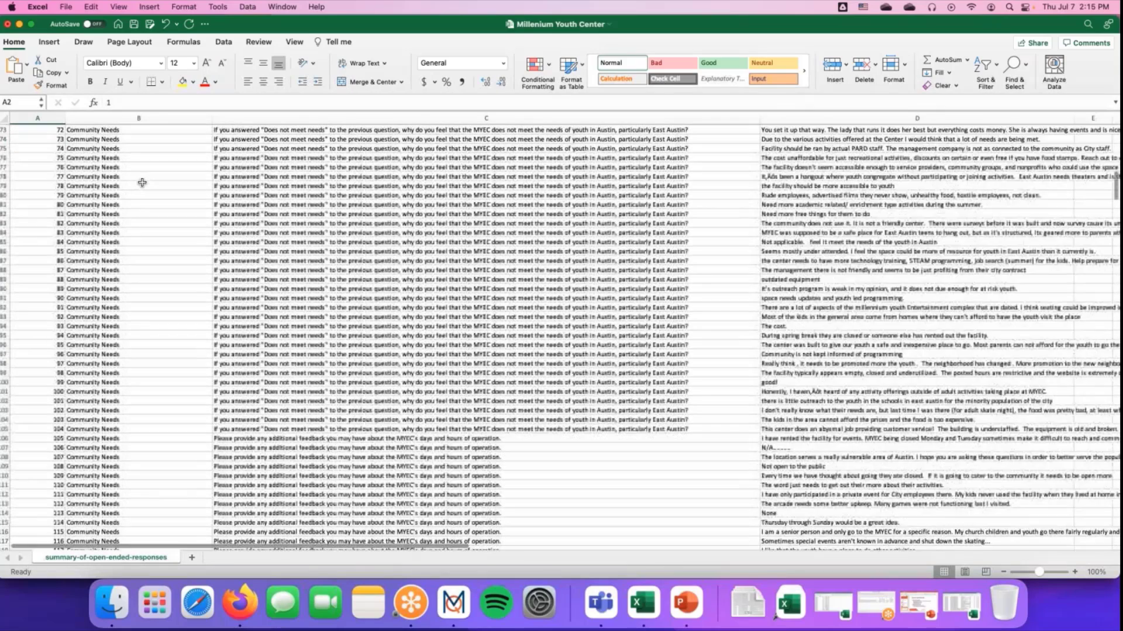
scroll(142, 182, down, 17)
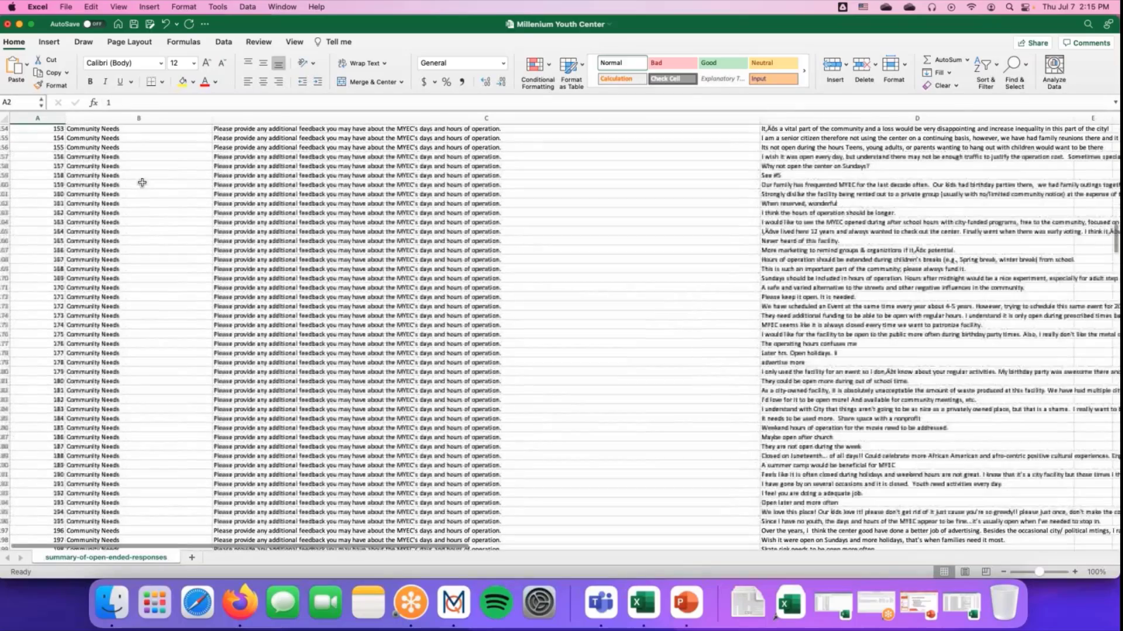
scroll(142, 183, down, 20)
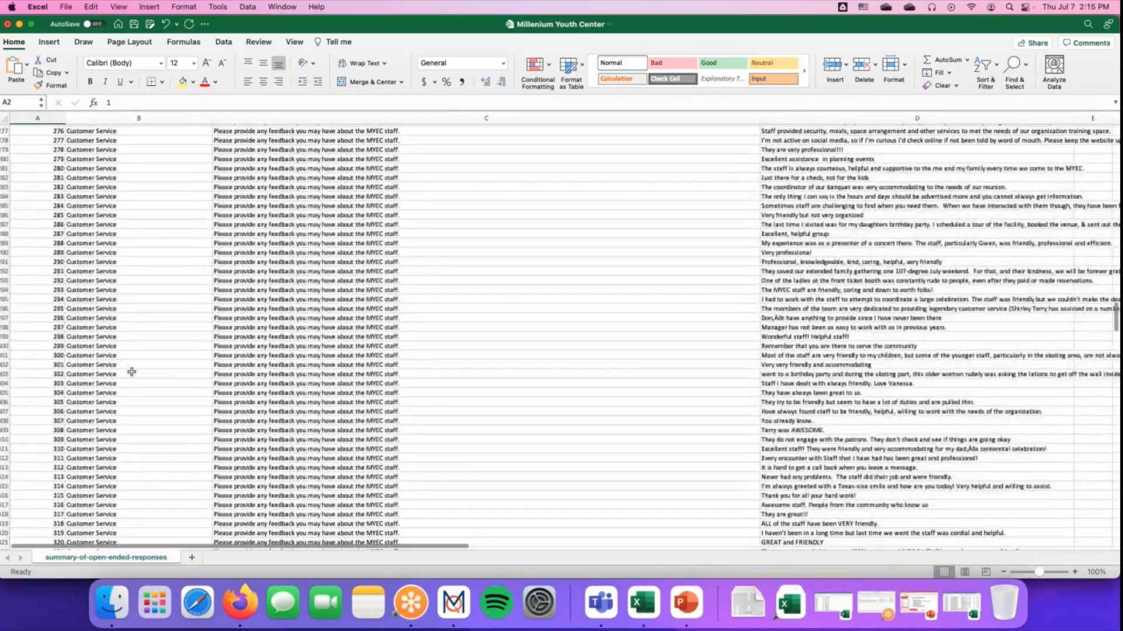
scroll(130, 368, up, 20)
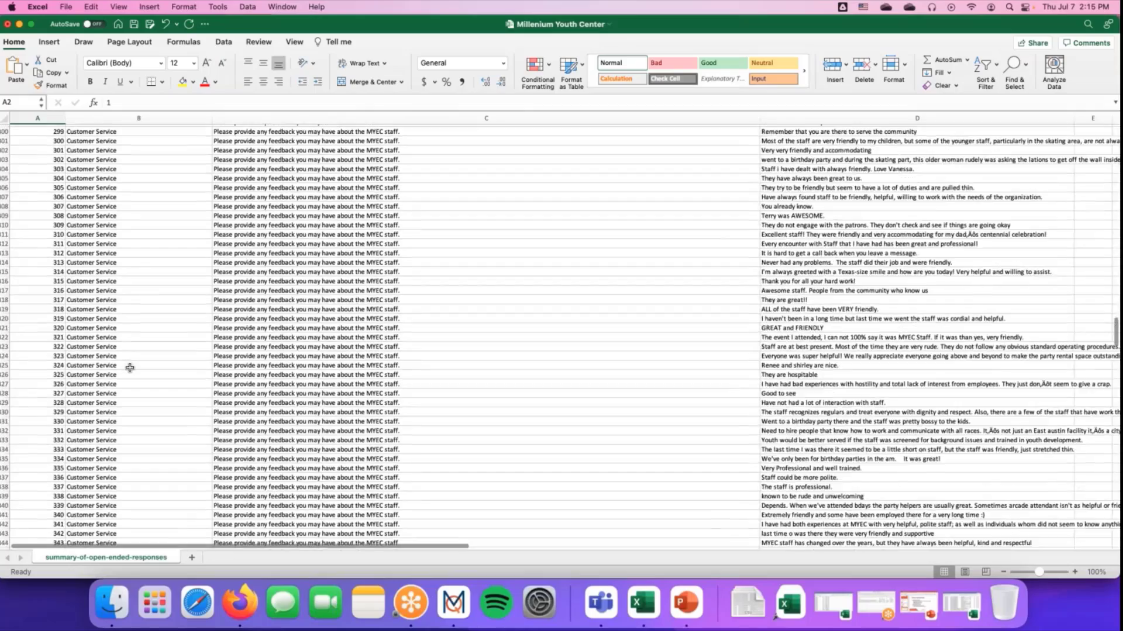
scroll(130, 367, up, 20)
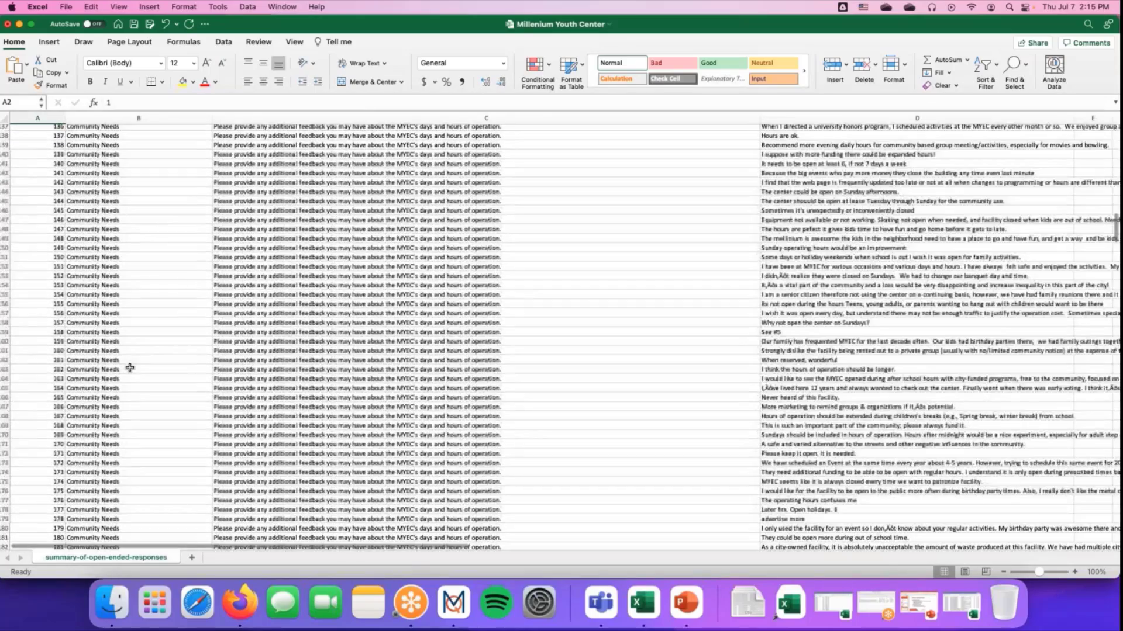
scroll(130, 367, up, 9)
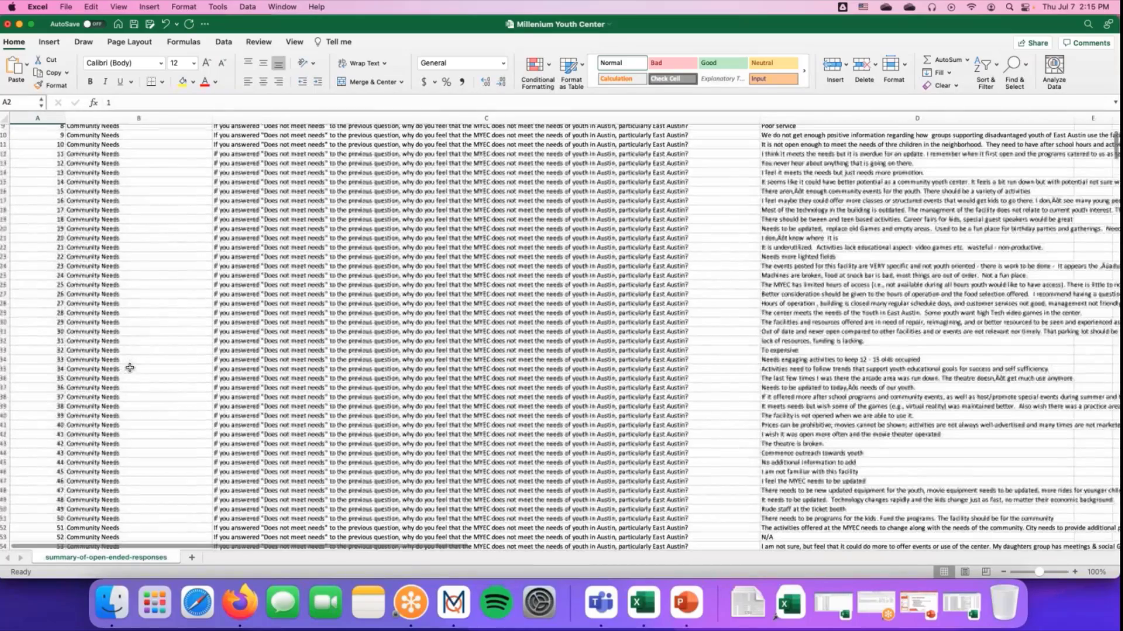
scroll(129, 367, up, 3)
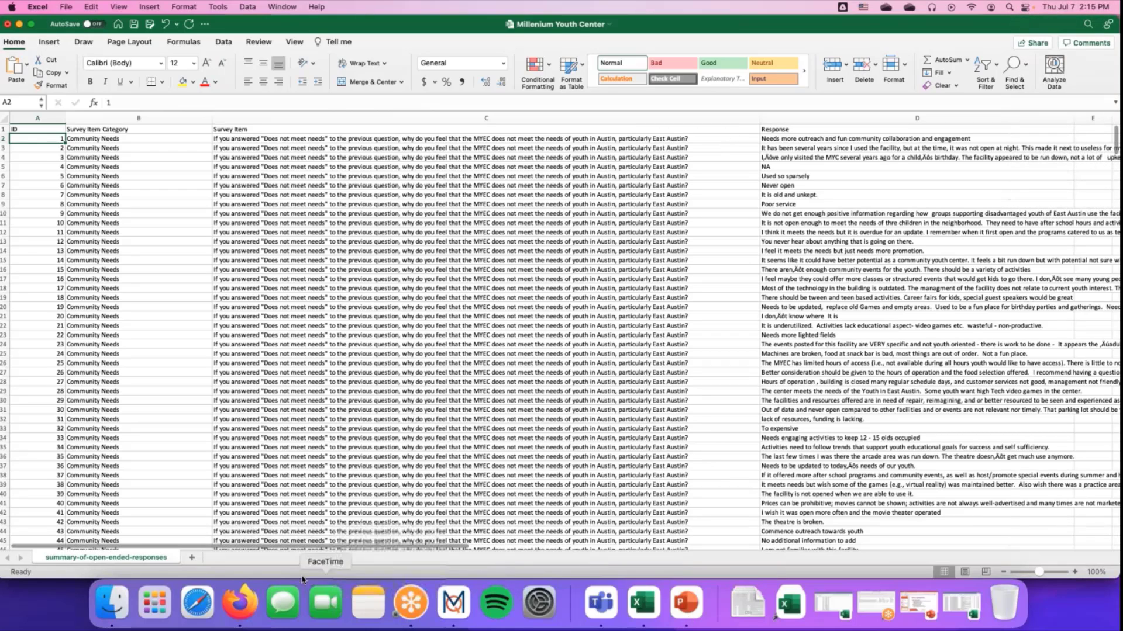
drag(315, 548, 602, 543)
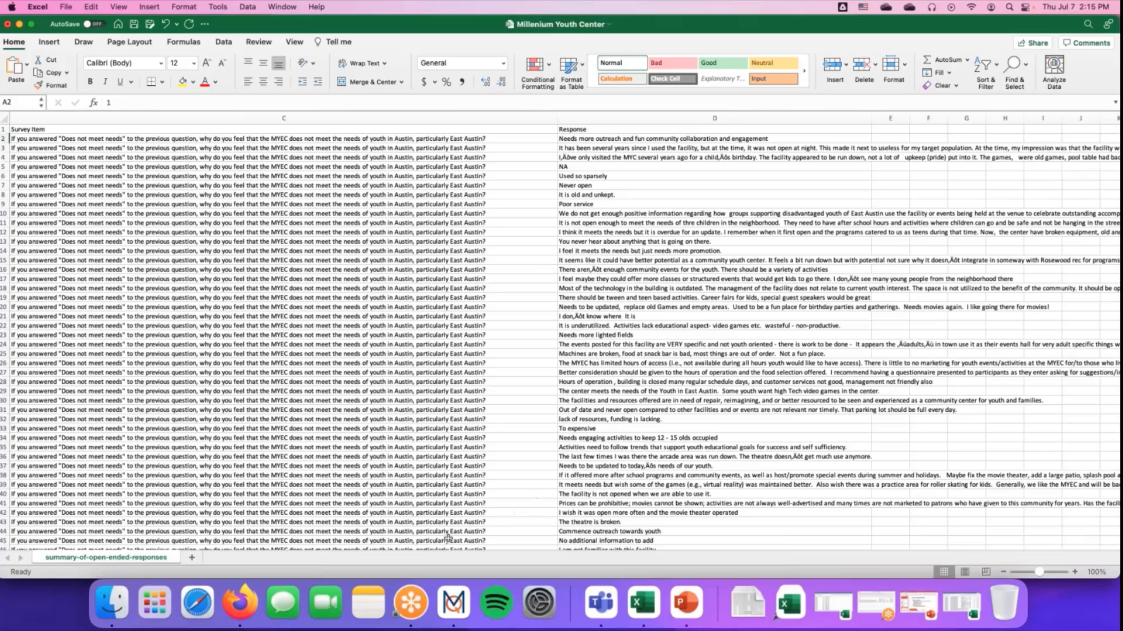
drag(232, 548, 35, 564)
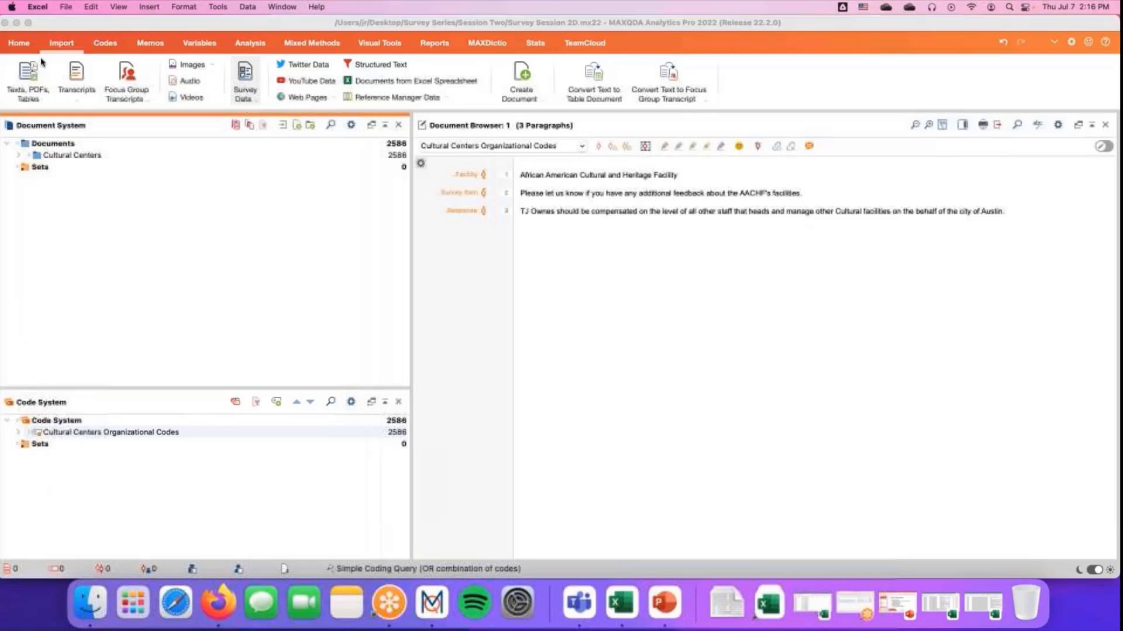
click(19, 24)
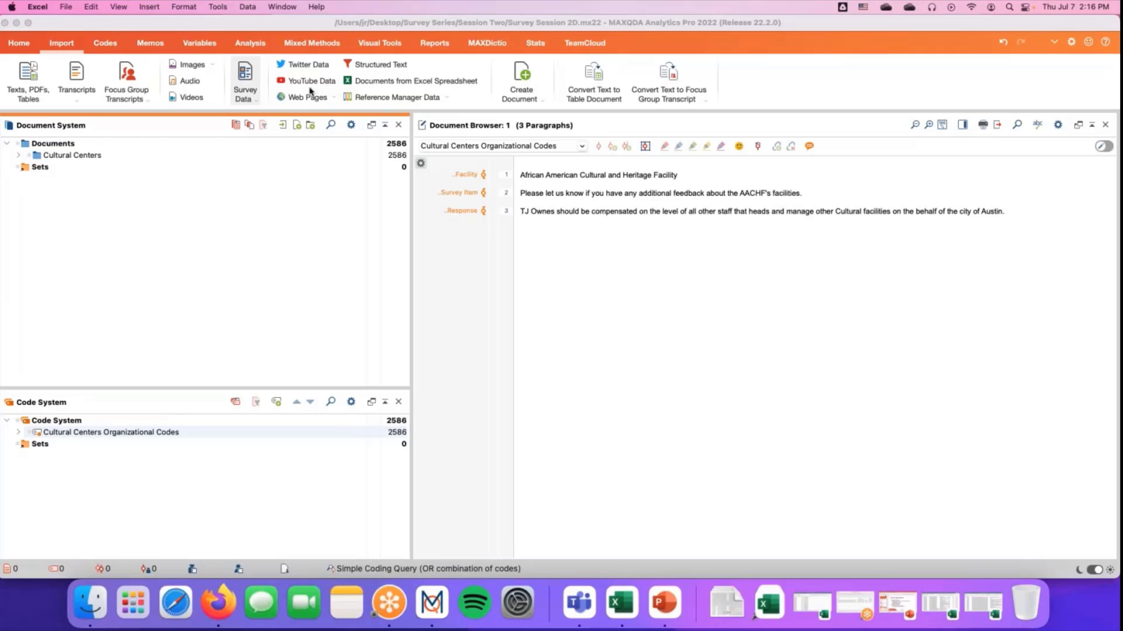
Start a survey data import from an Excel spreadsheet in MAXQDA and load Millenium Youth Center.xlsx from the Session Two folder
click(72, 47)
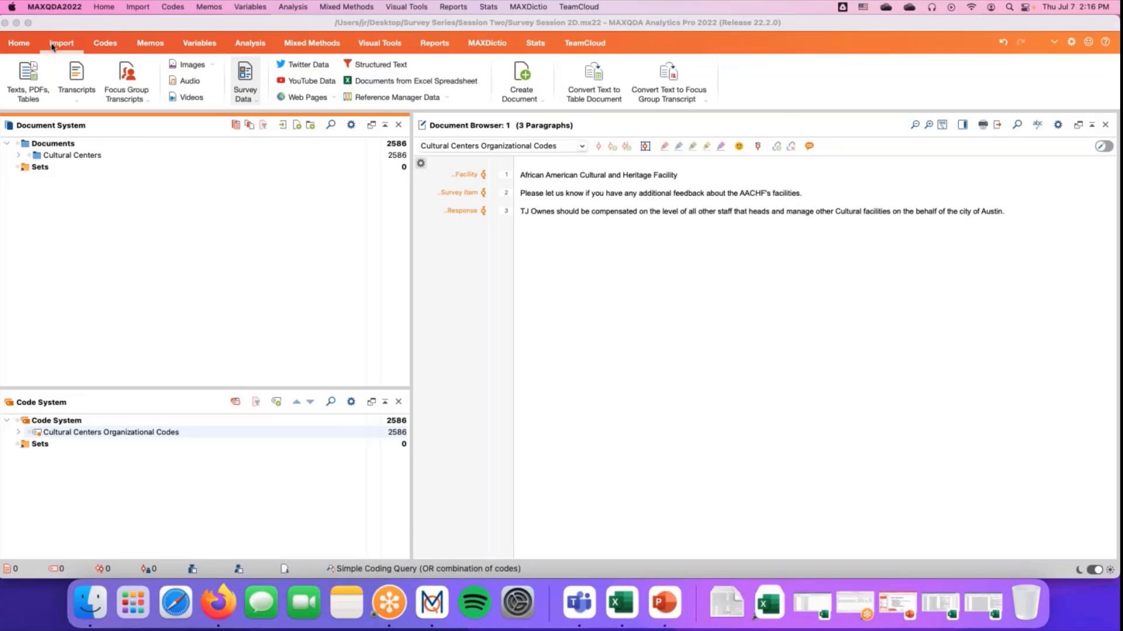
click(250, 94)
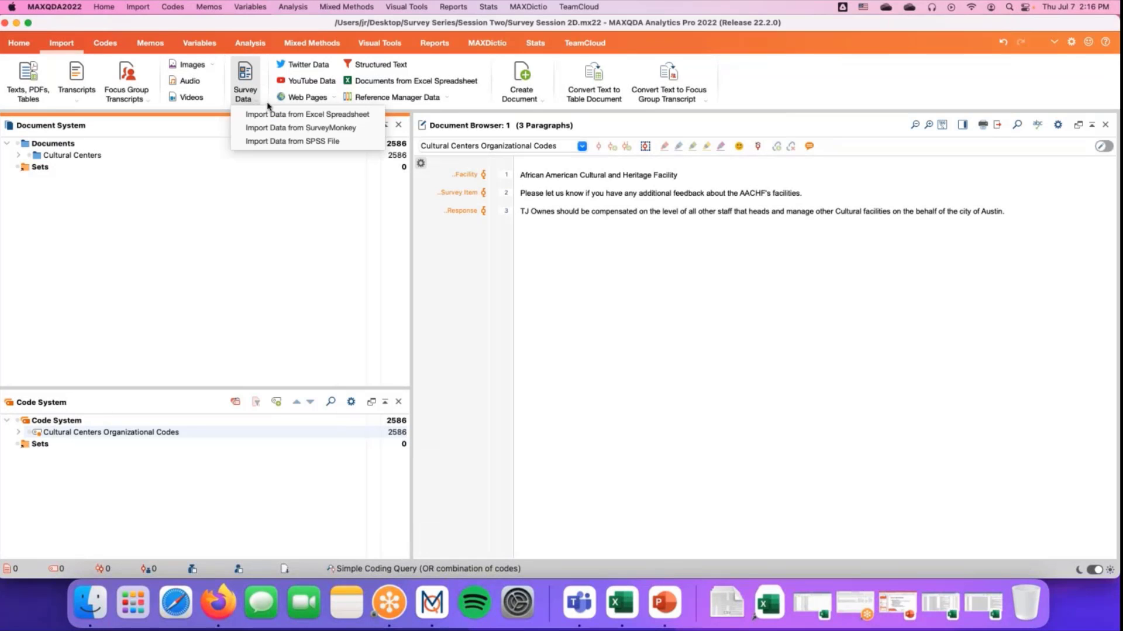
click(313, 115)
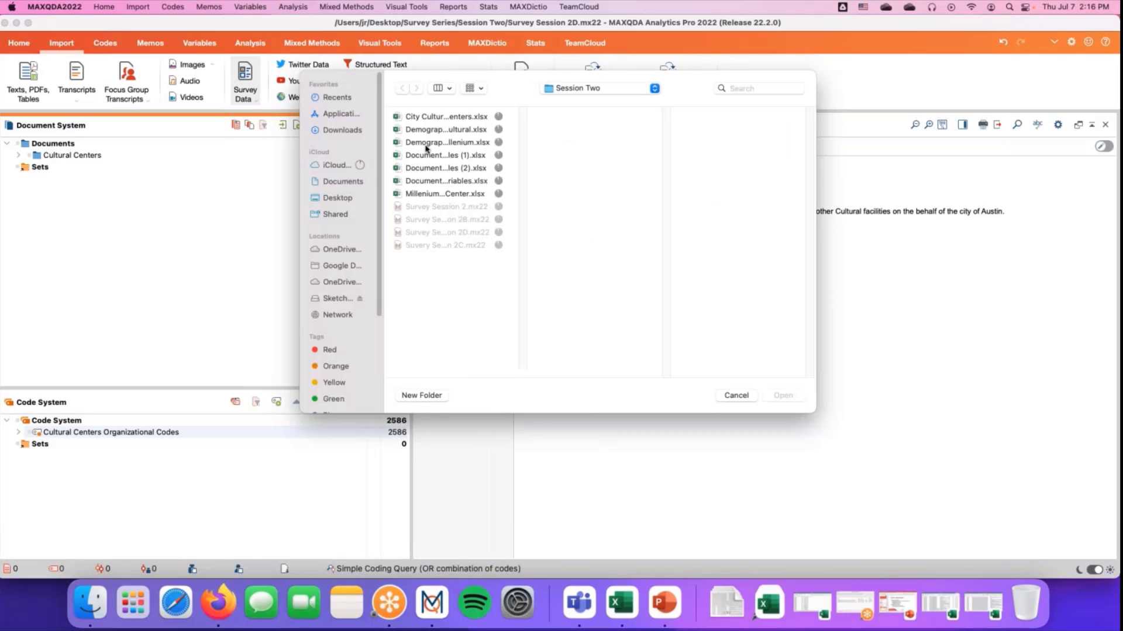
click(420, 195)
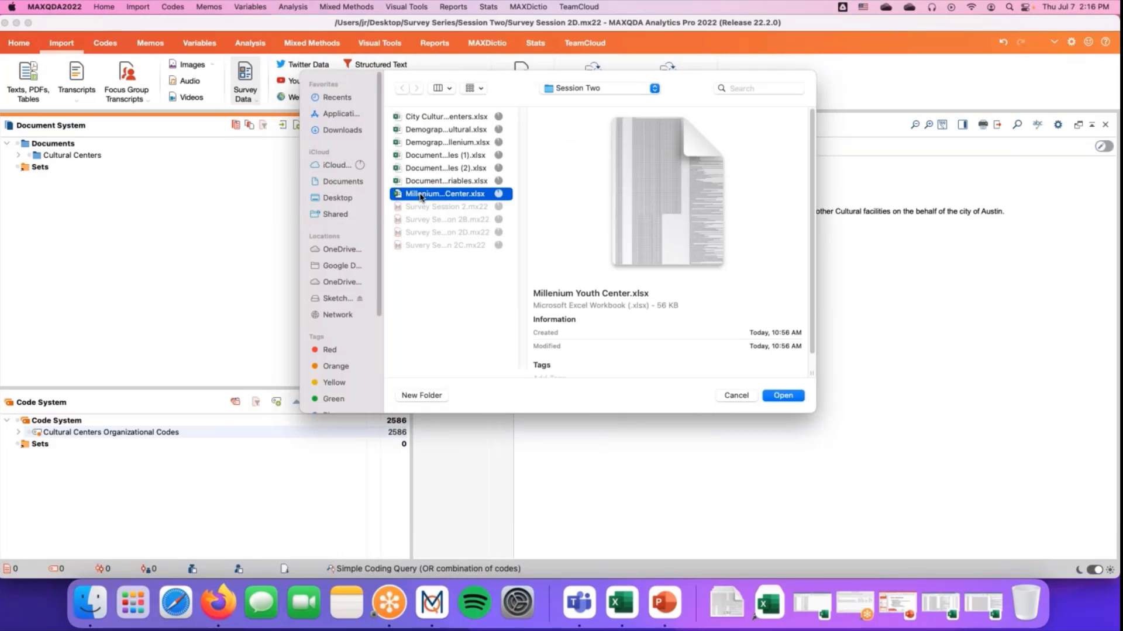
click(781, 397)
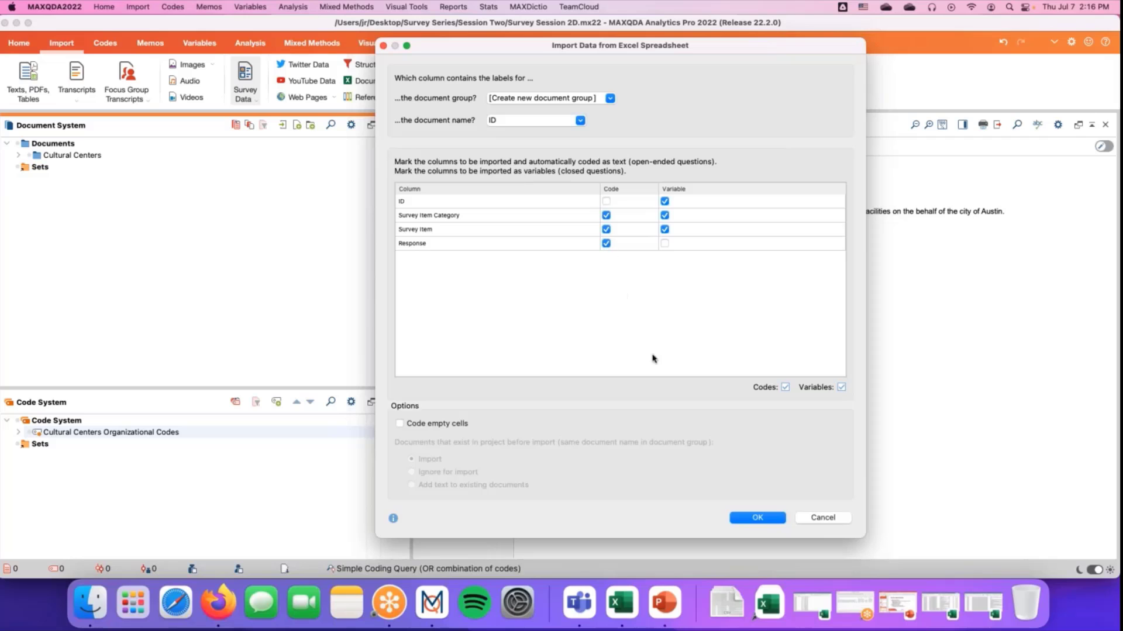
Import the spreadsheet using the preset code and variable columns, with Survey Item Category as a new text variable, and close the import summary
click(748, 521)
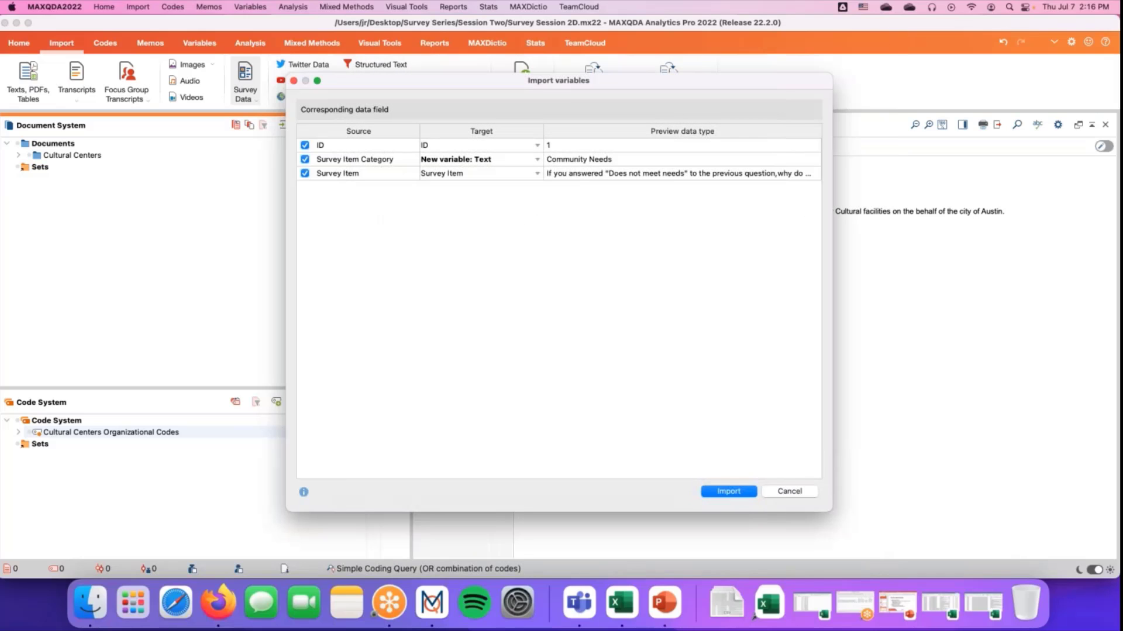
click(743, 491)
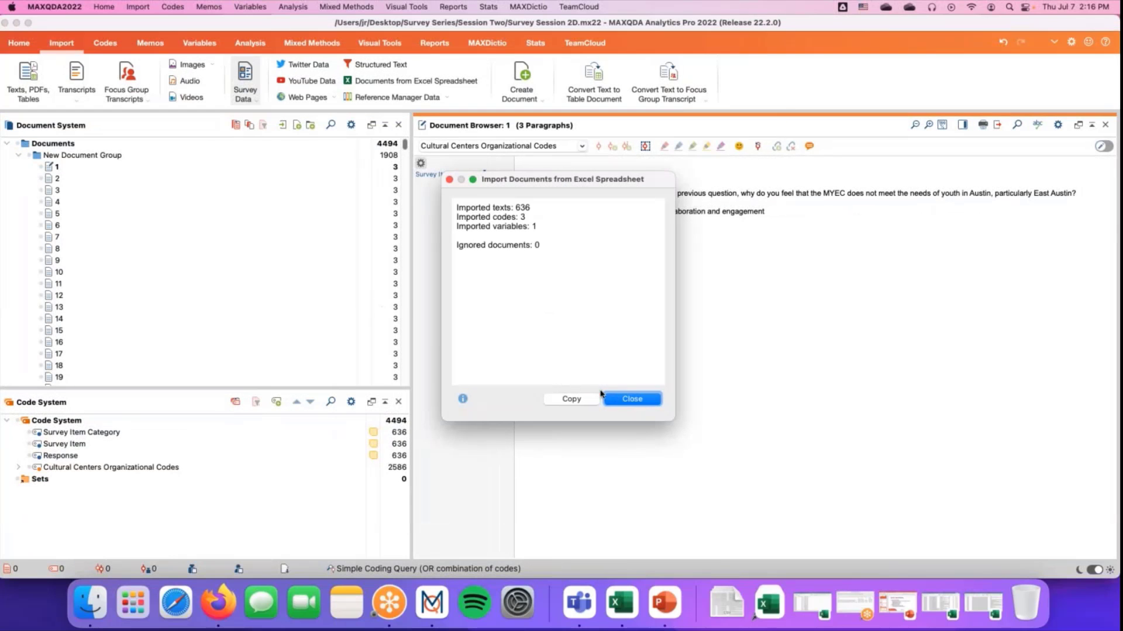
click(632, 400)
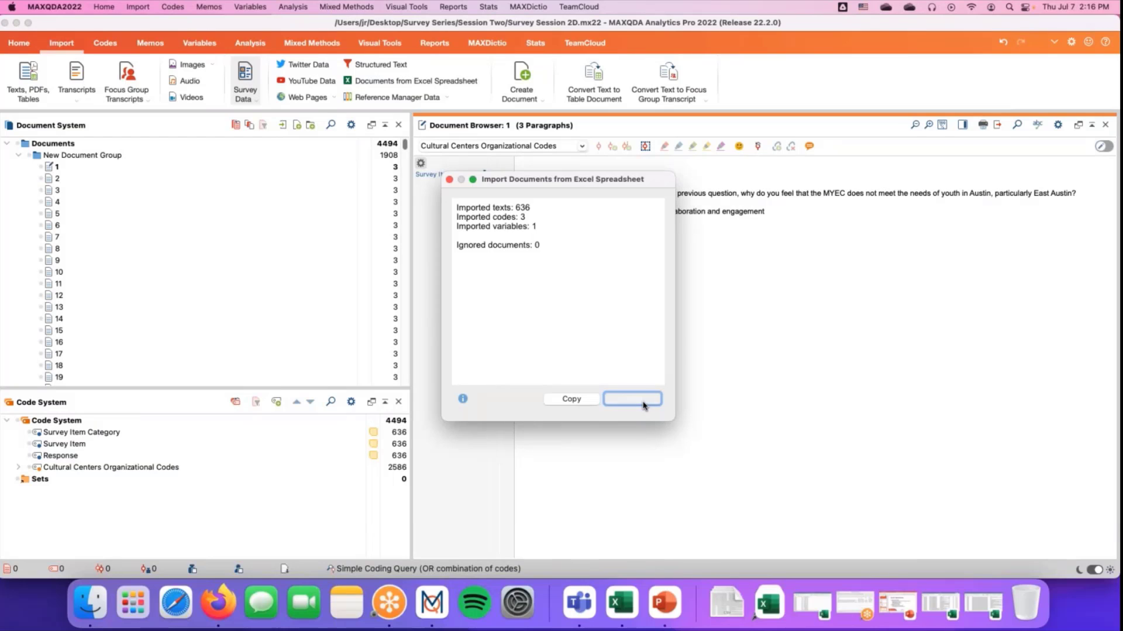
Collapse the newly imported document group and rename it Millenium Youth Center
click(19, 156)
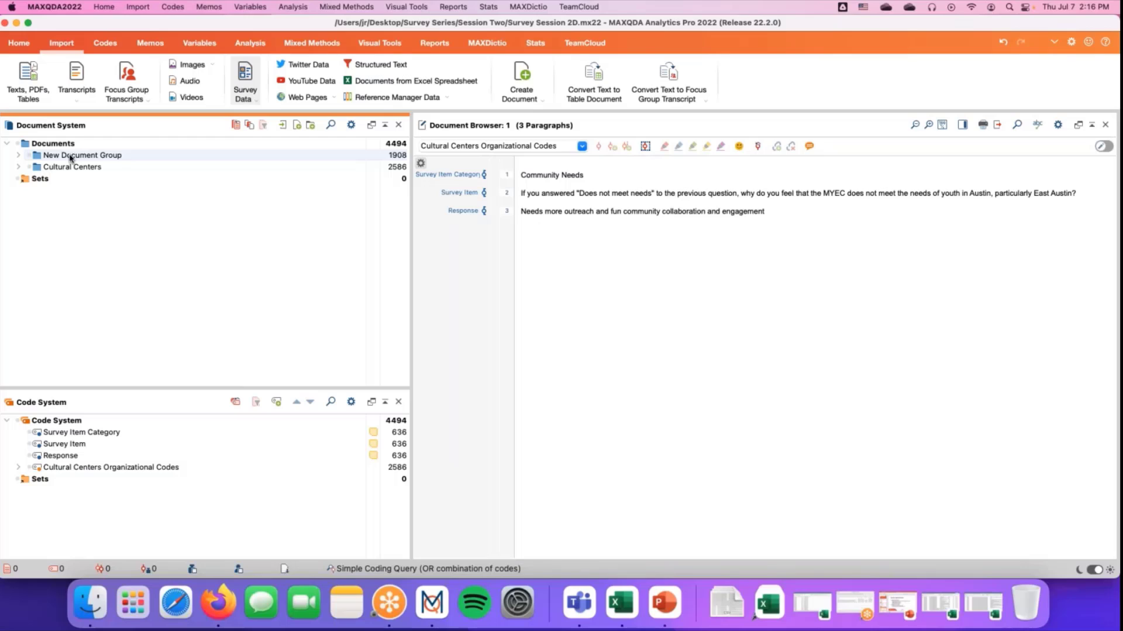
click(95, 155)
text(Mille)
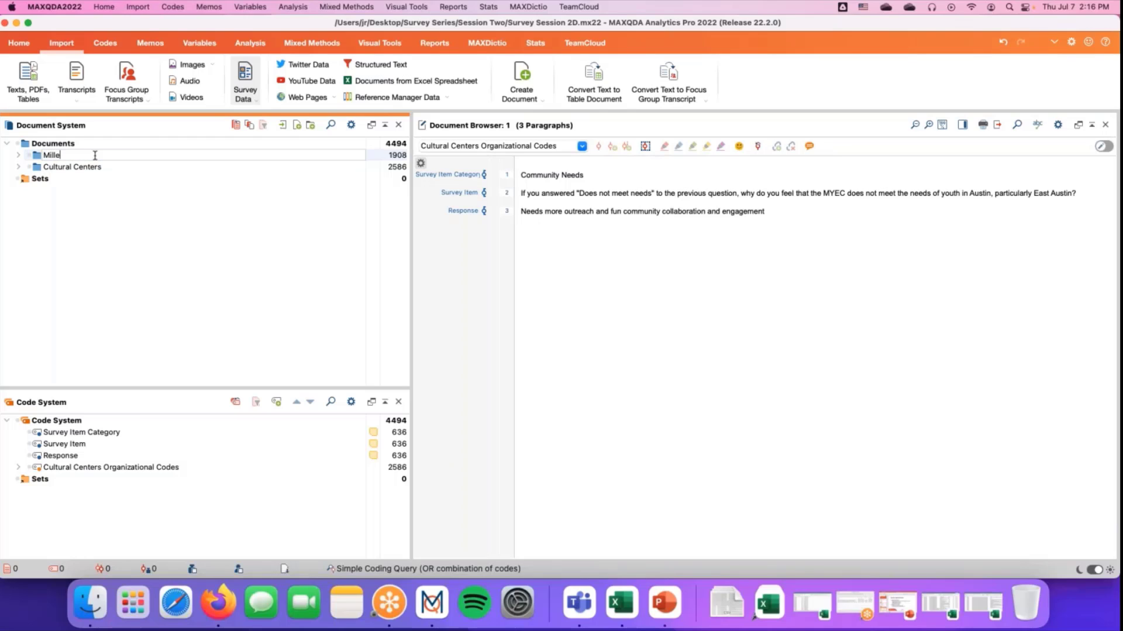
text(nium Youth Center)
key(Return)
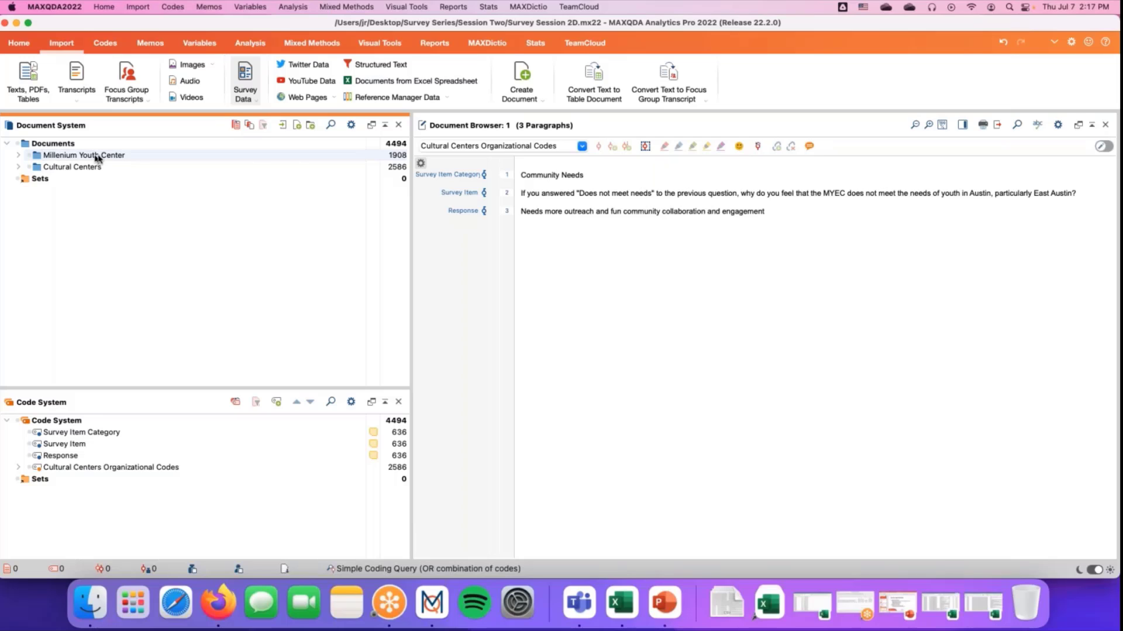
Add a memo to the Millenium Youth Center group with the lines "Dates --when did you import", "Scope" and "Research Questions", then close it
double_click(373, 156)
drag(582, 57, 439, 57)
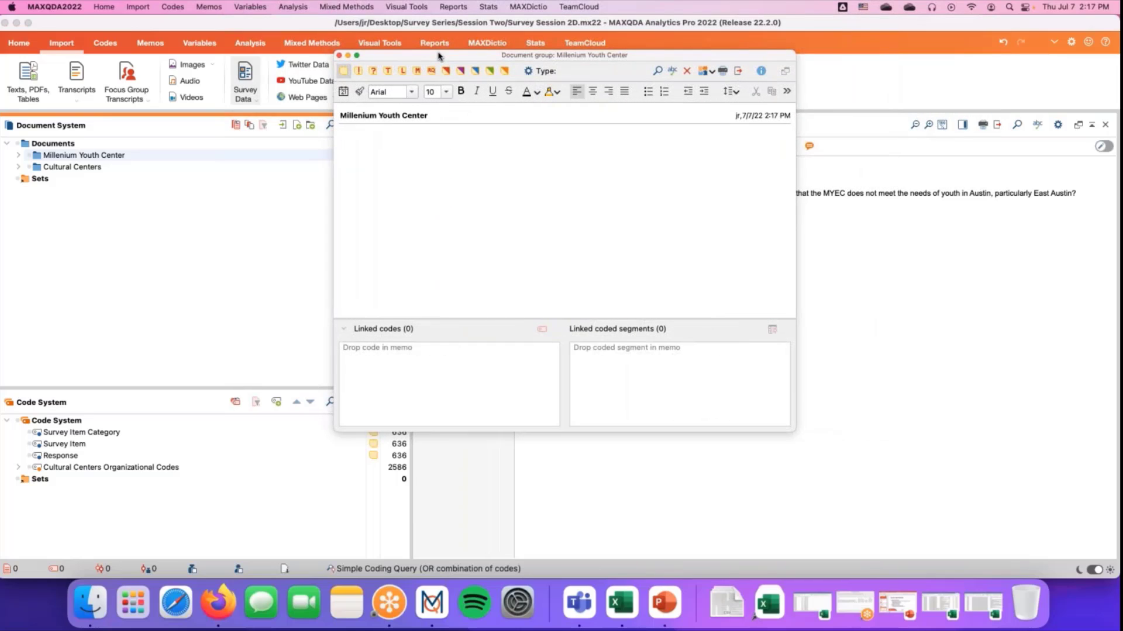
text(Dates --when did you import)
key(Return)
text(Scope)
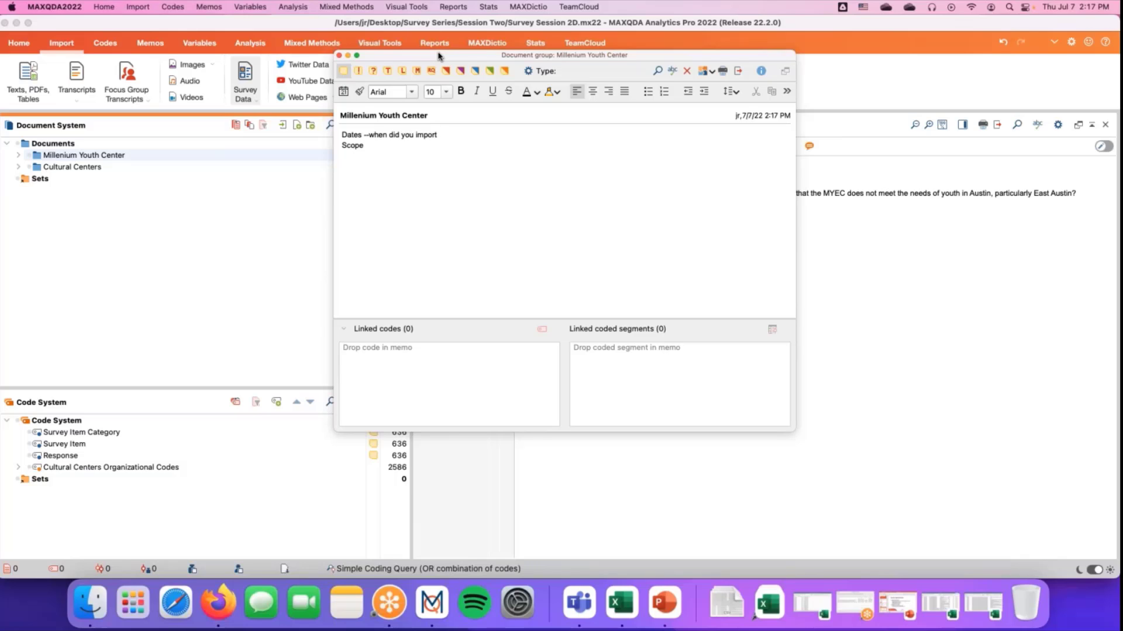
key(Return)
text(Research Questions)
click(340, 56)
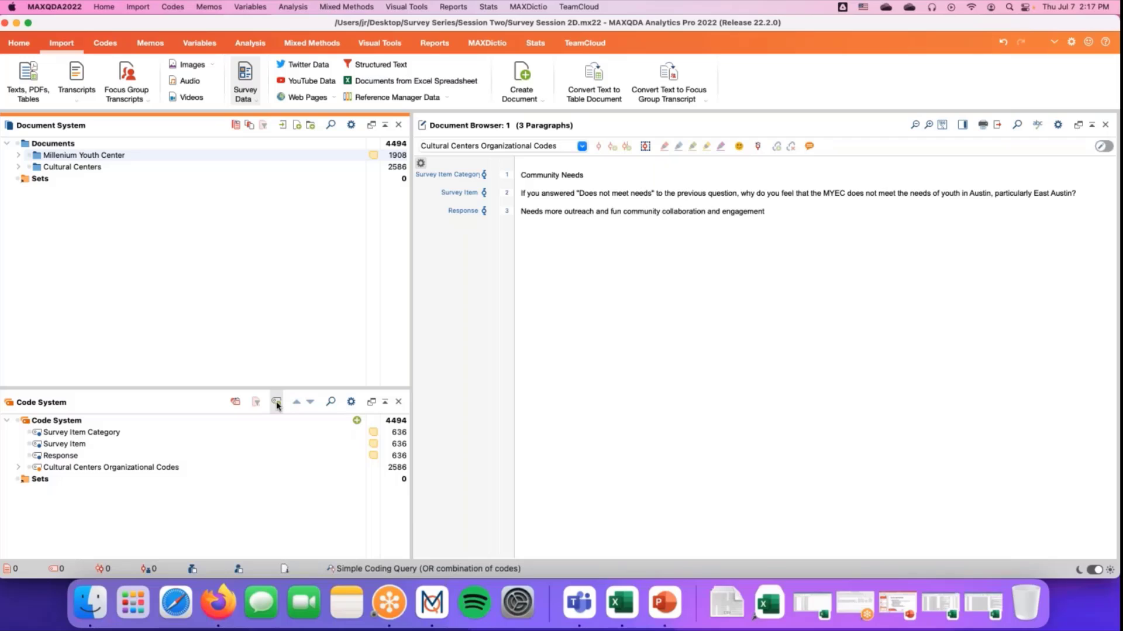
Create a new top-level code named Millenium Youth Center Org Codes
click(357, 421)
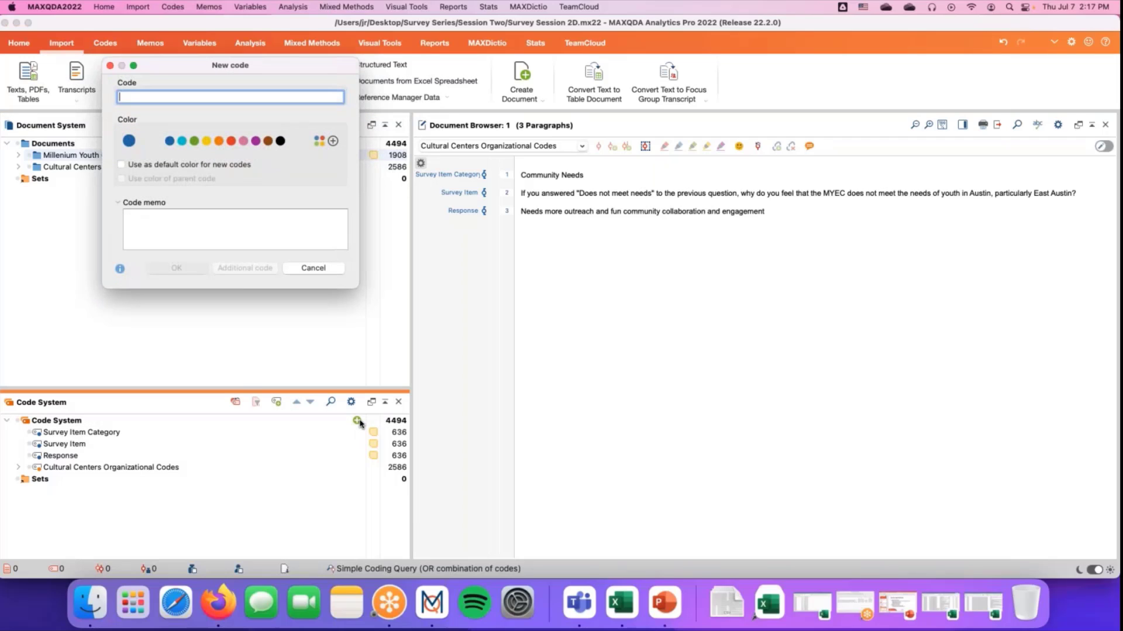
text(Milleniu)
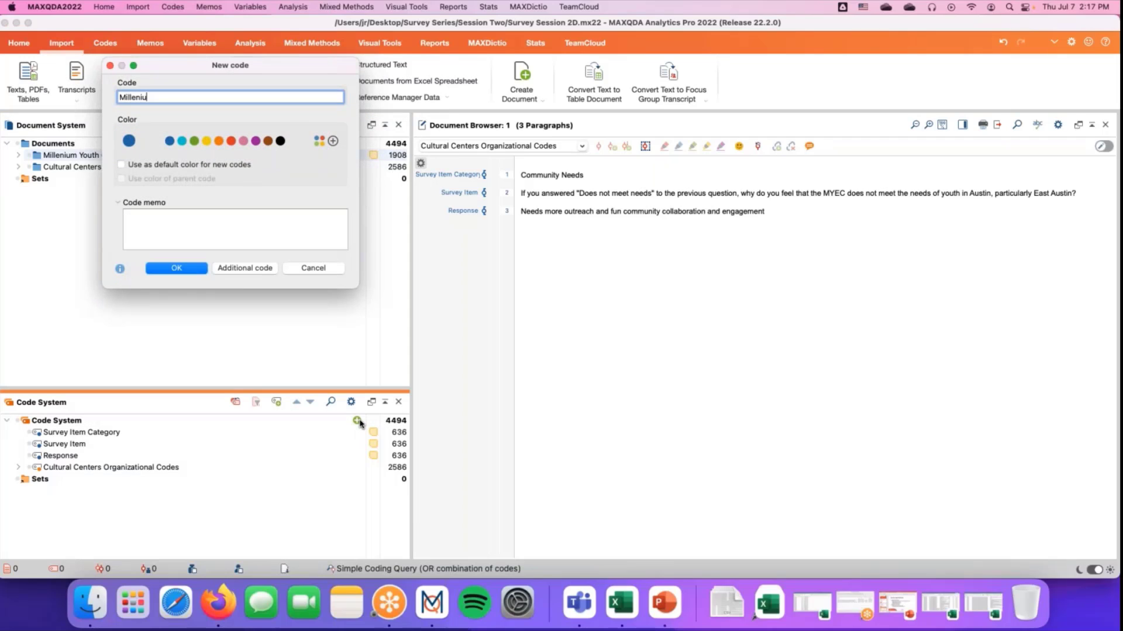
text(m Youth Center Org Codes)
key(Return)
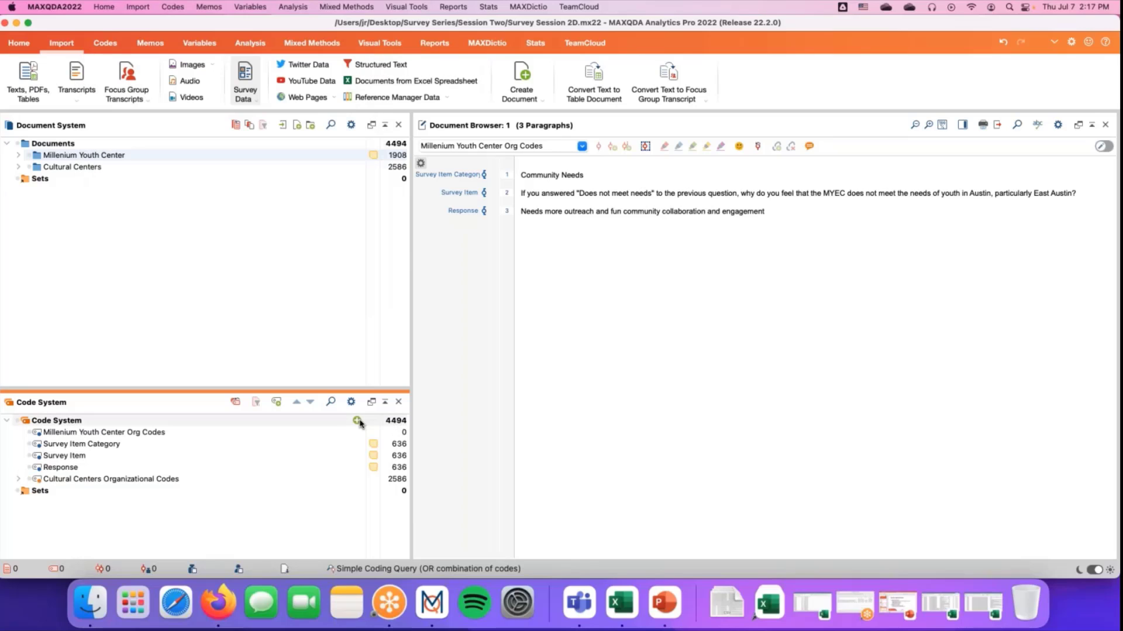
Activate the Survey Item Category, Survey Item and Response codes, move them under Millenium Youth Center Org Codes, and collapse that code
click(31, 444)
click(31, 456)
click(32, 467)
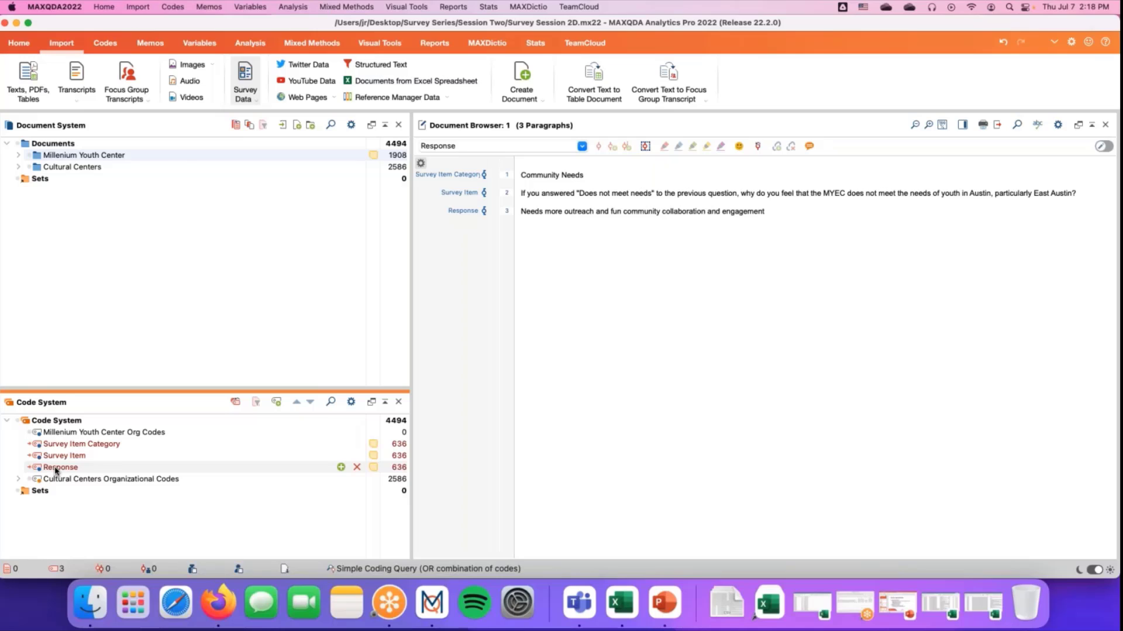
right_click(61, 433)
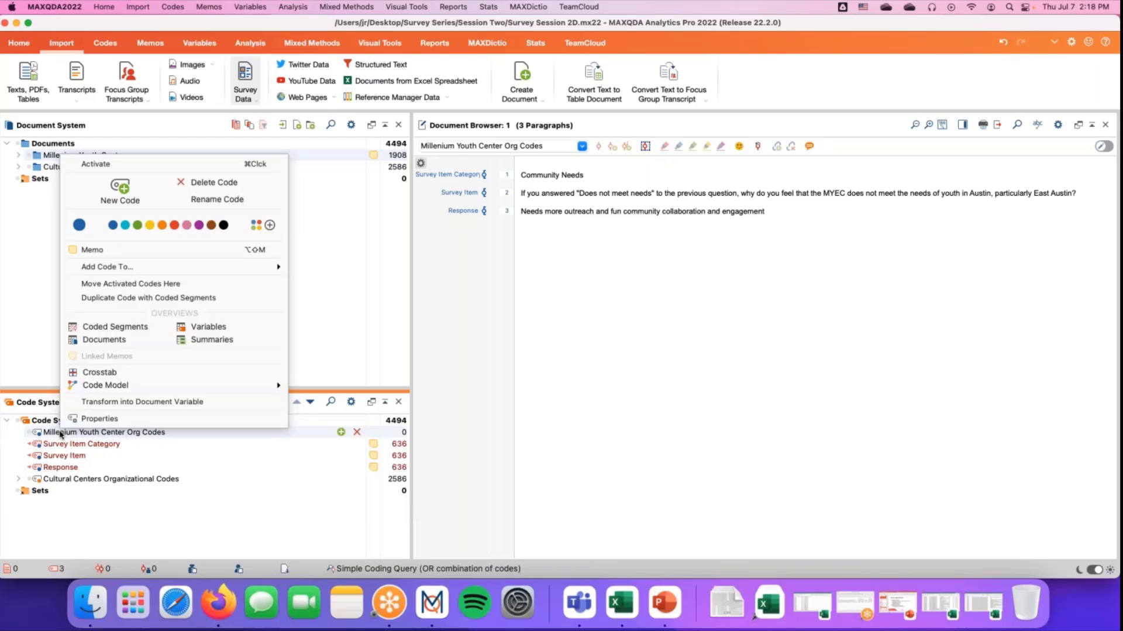
click(133, 283)
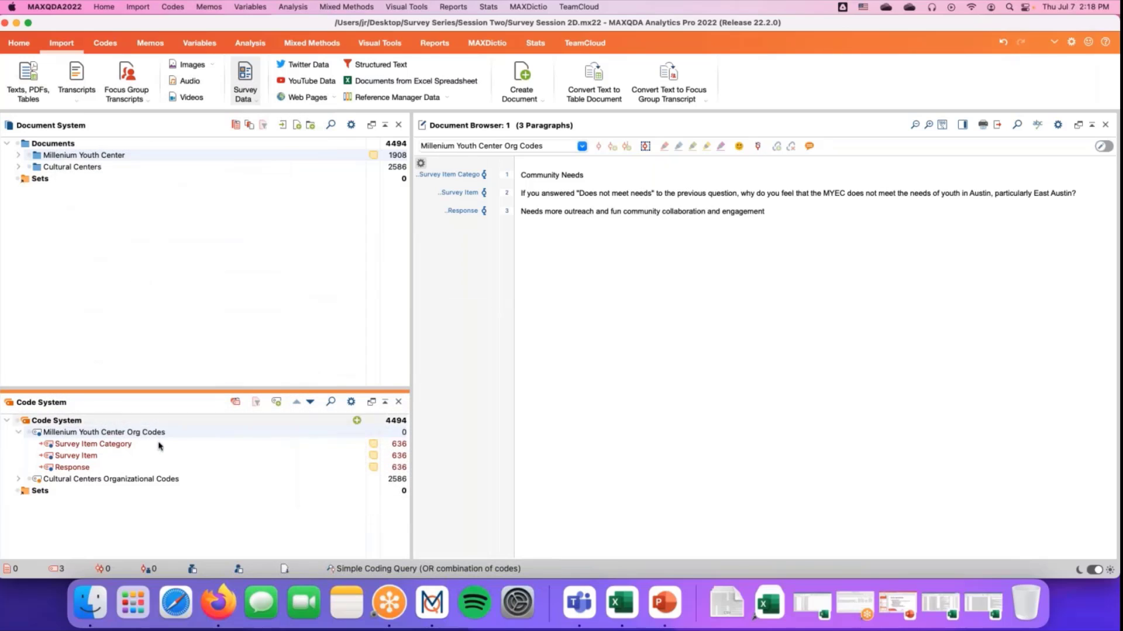
click(19, 433)
Check the subcodes of Millenium Youth Center Org Codes, collapse the code again and reset the code activations
right_click(53, 433)
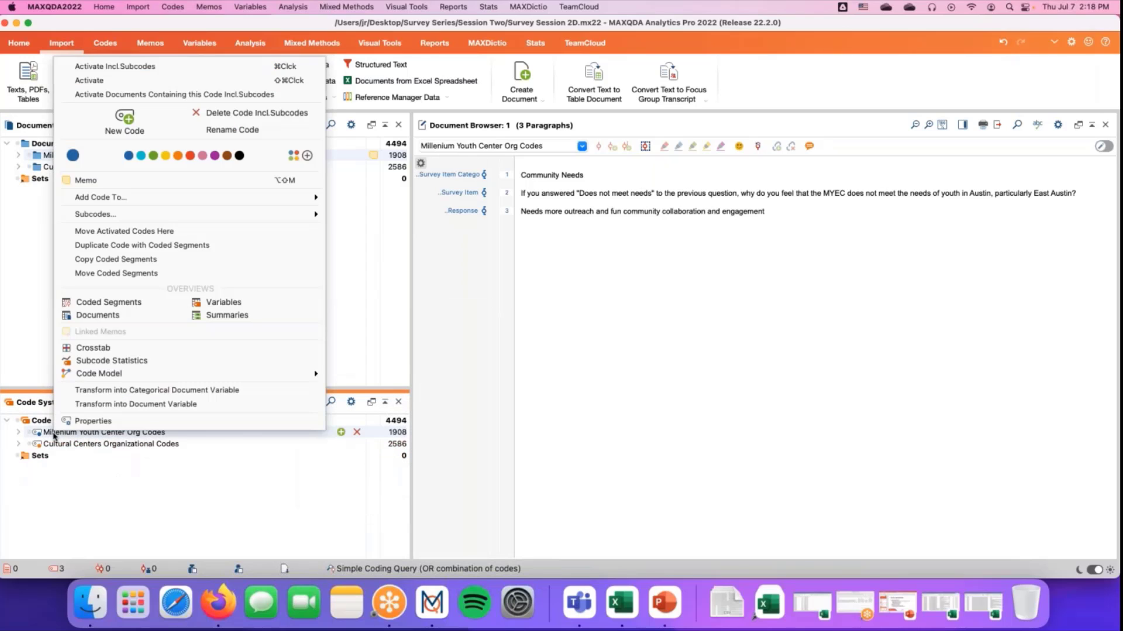
click(119, 538)
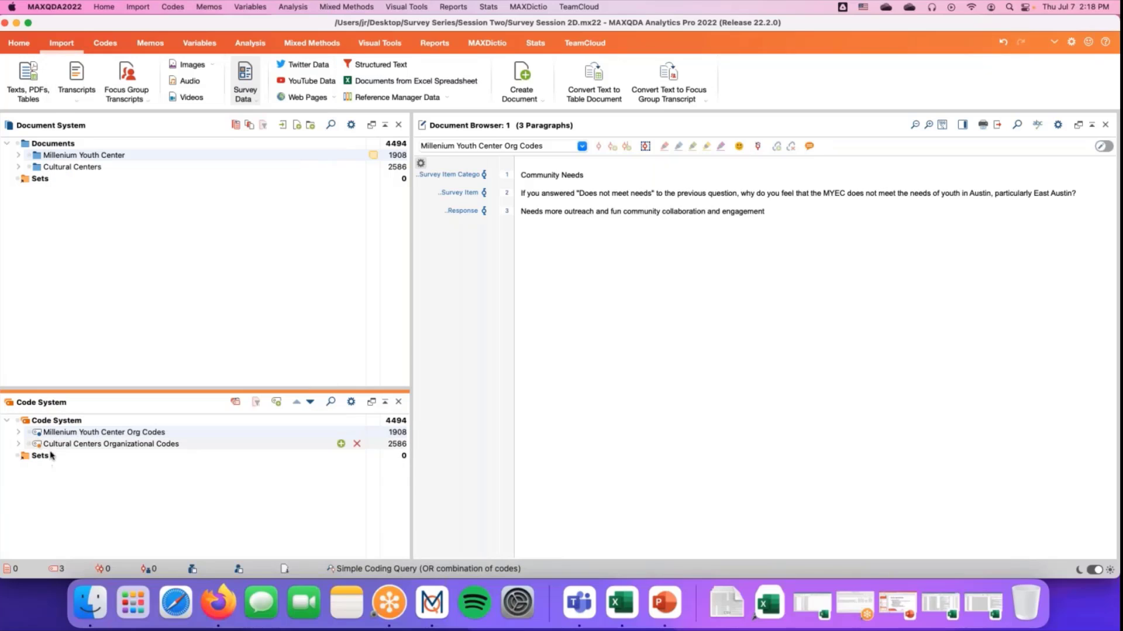
click(18, 433)
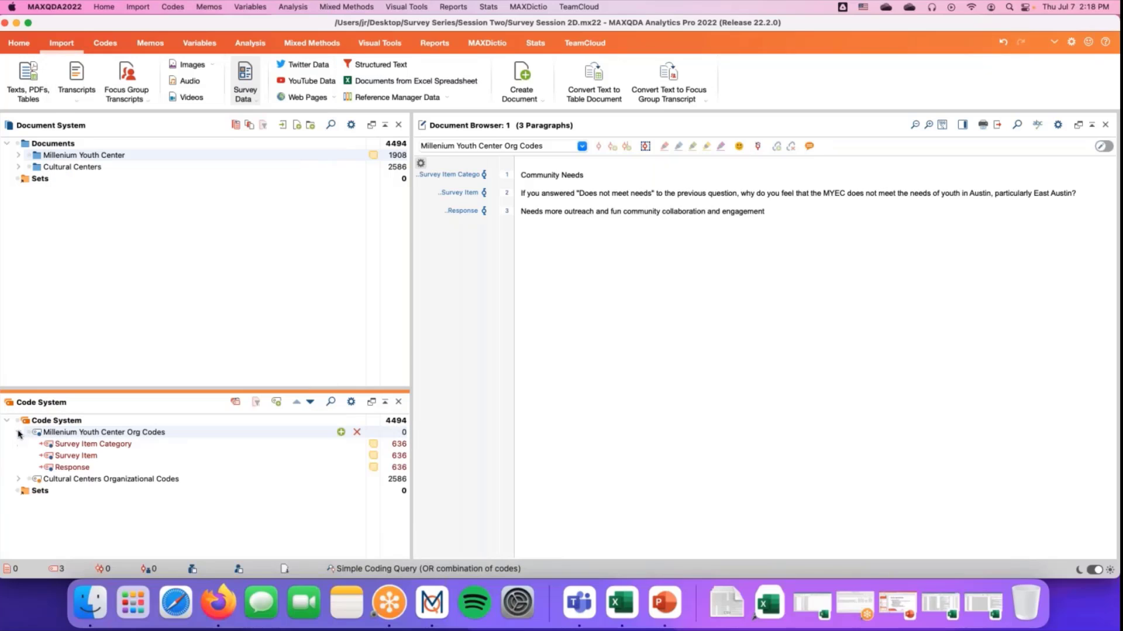
click(19, 433)
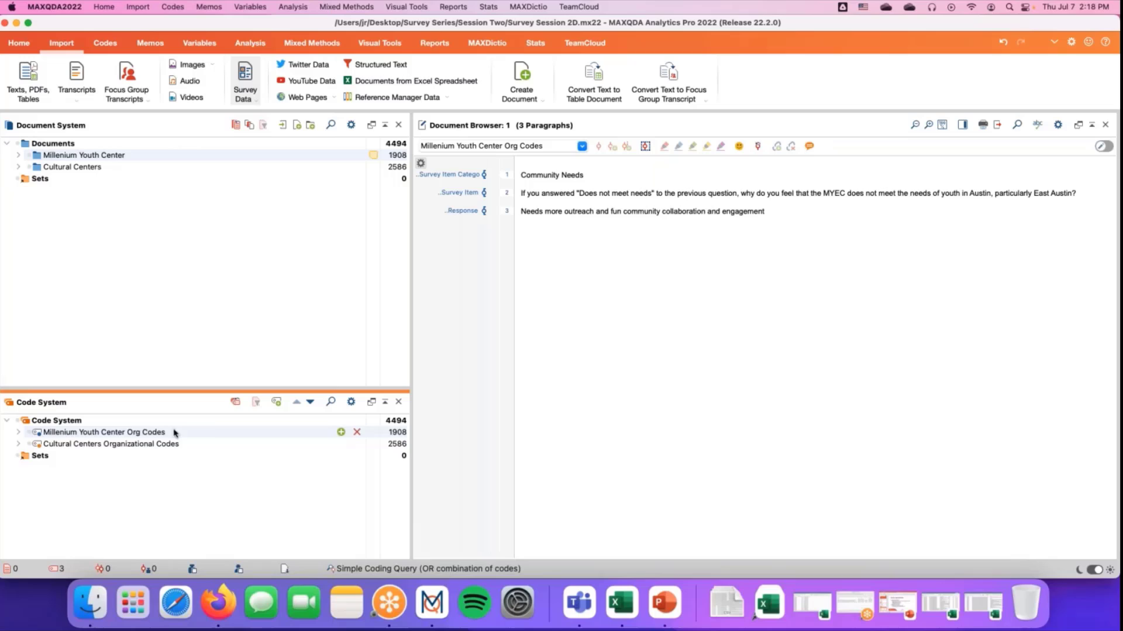
click(233, 402)
Examine the list of document variables, the data editor for all documents and the dialog for adding a new variable
click(202, 43)
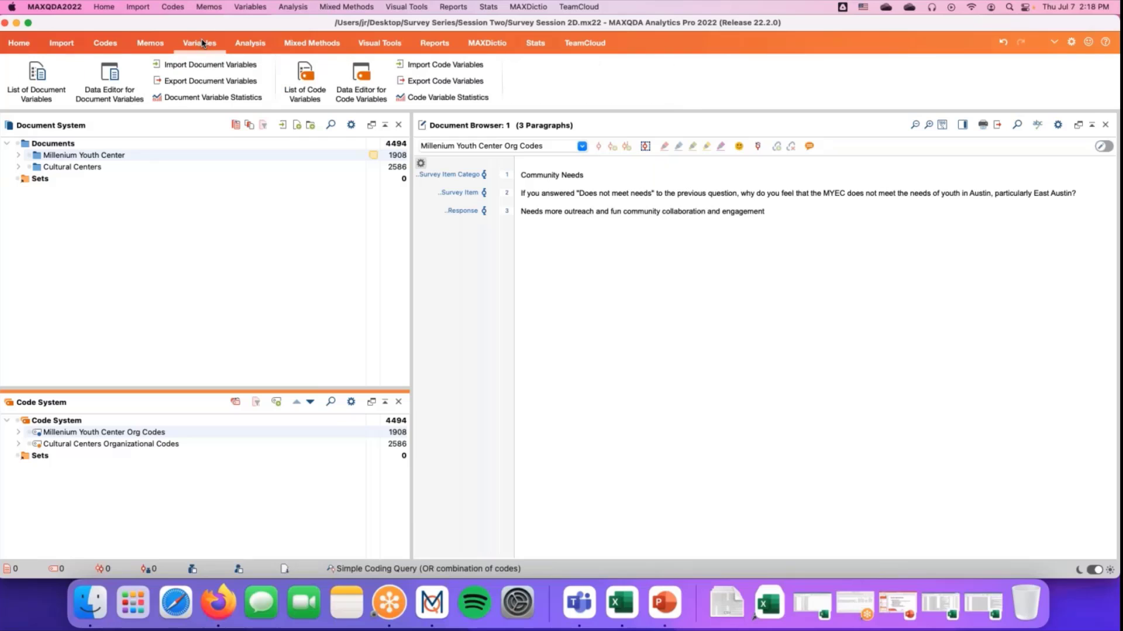
click(37, 82)
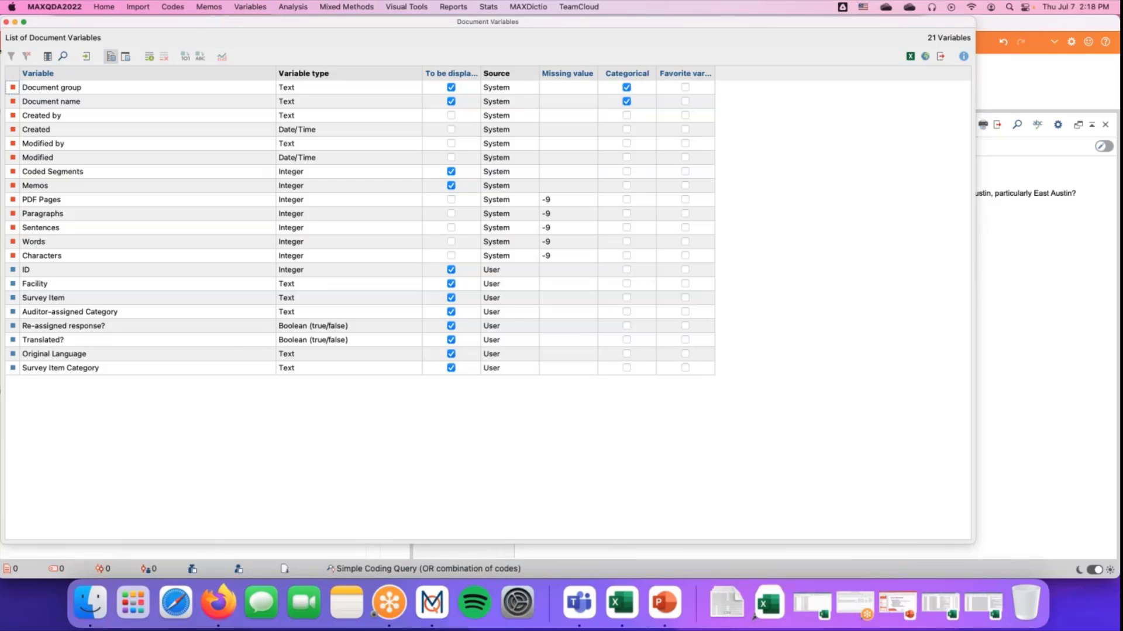
click(6, 22)
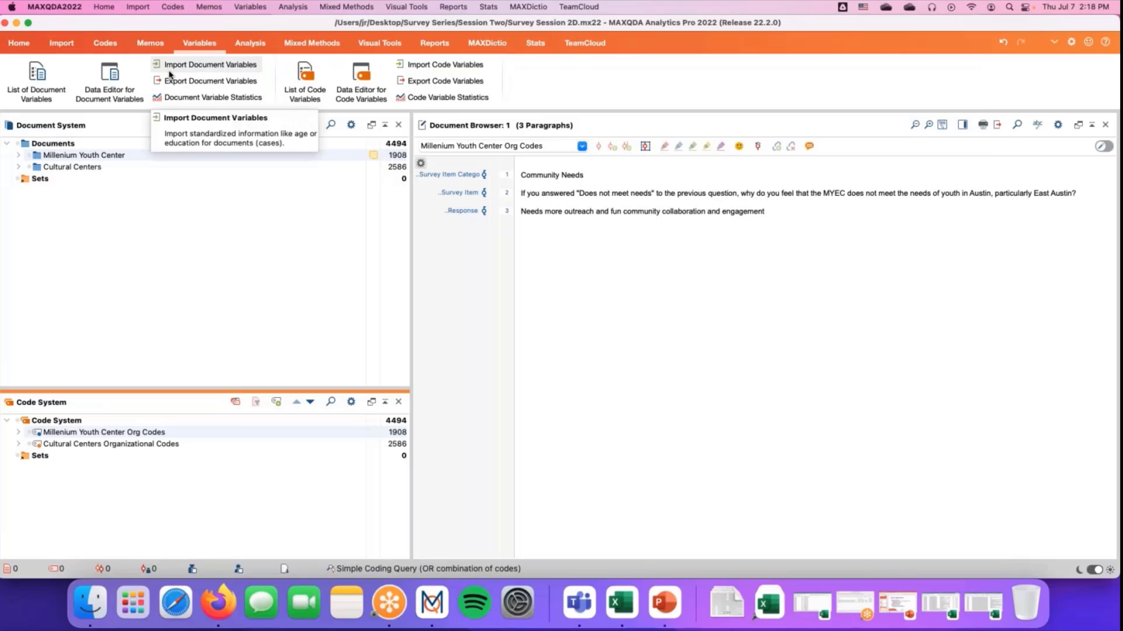
click(109, 80)
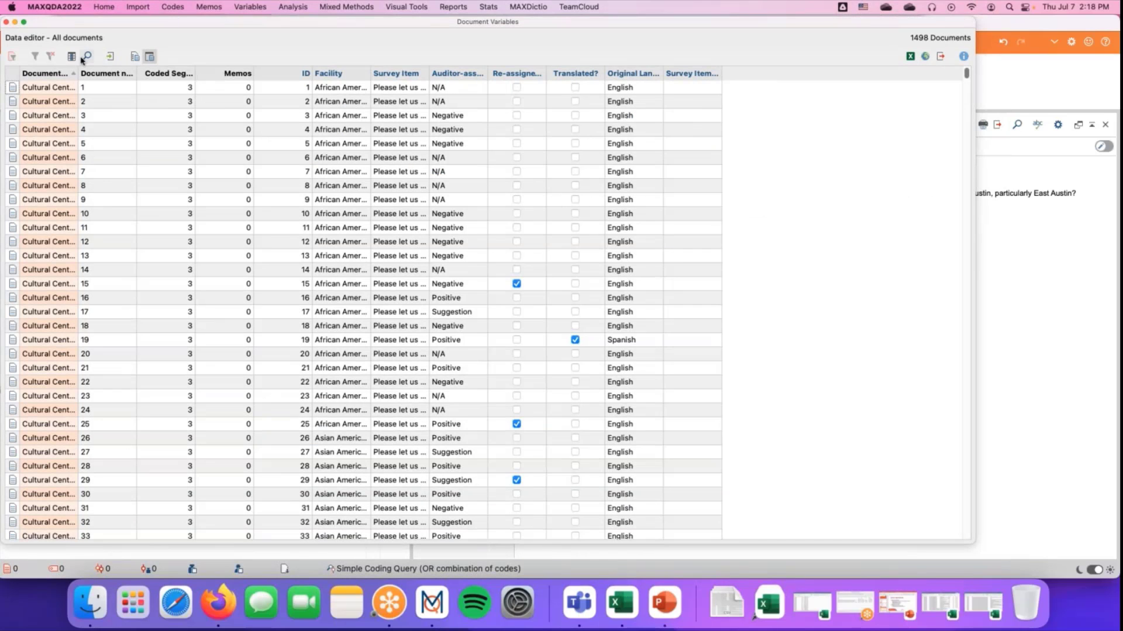
click(133, 57)
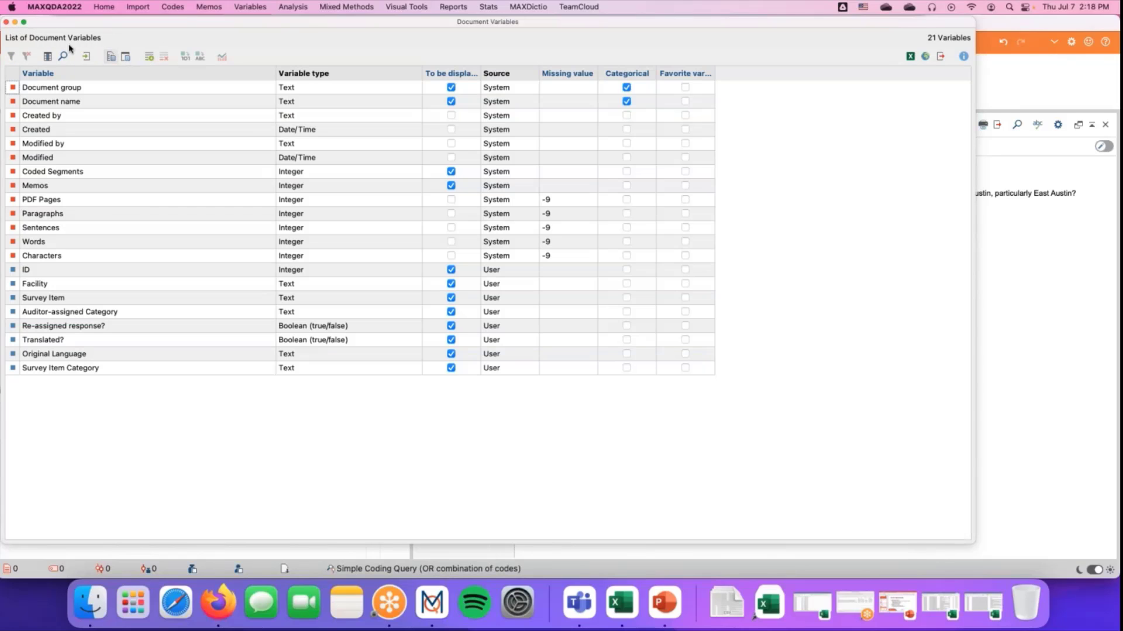
click(151, 57)
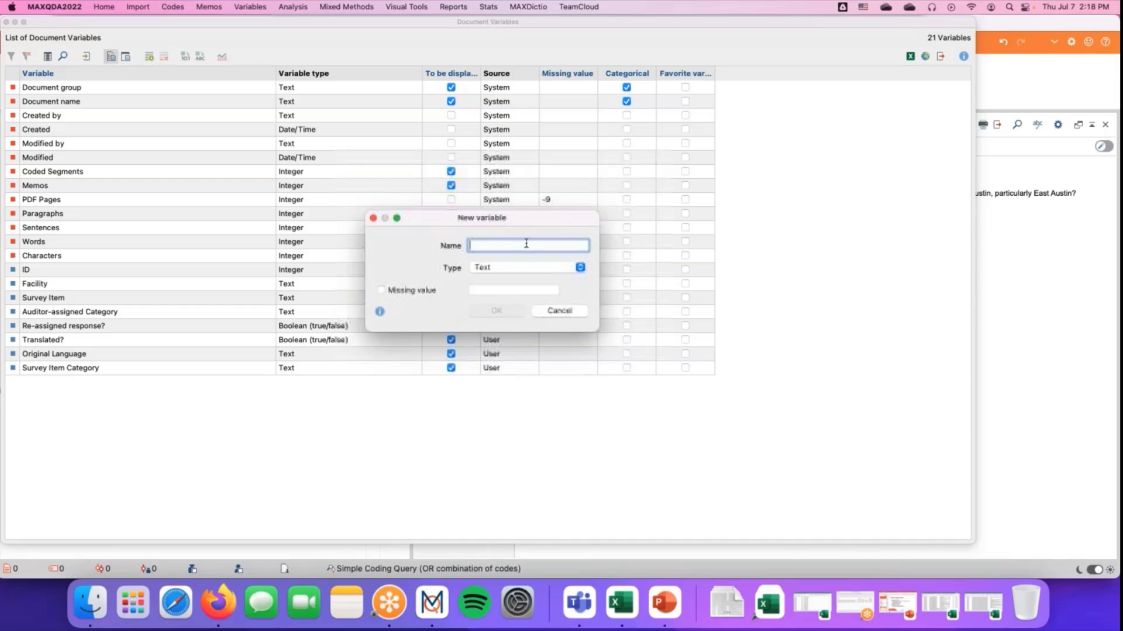
click(575, 314)
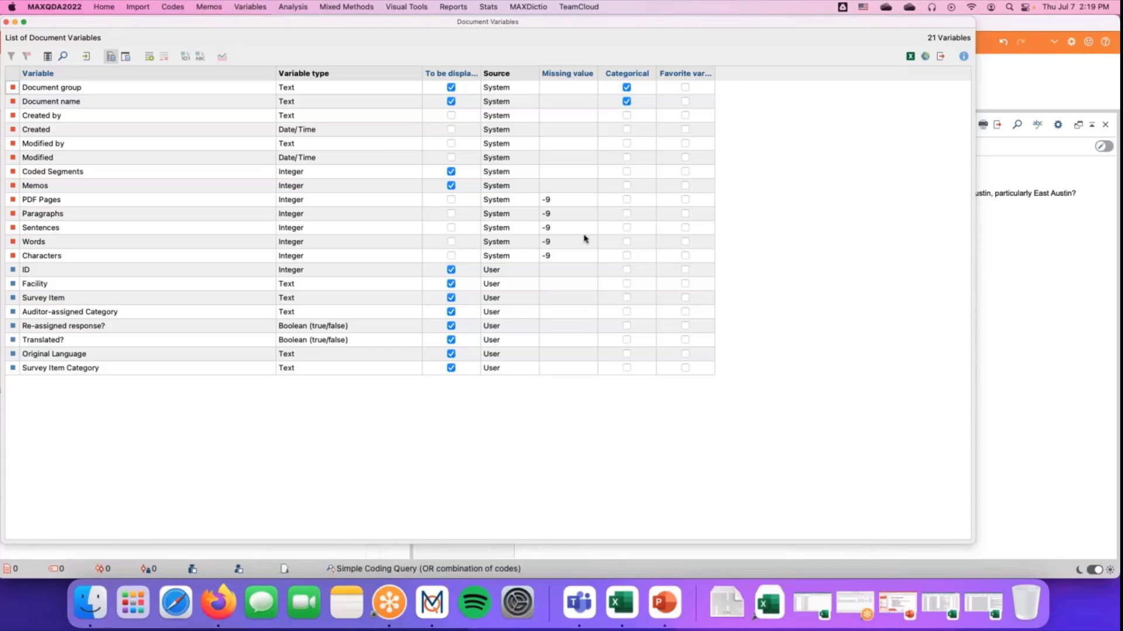
Return to the data editor for document variables and widen the Document group column
click(125, 57)
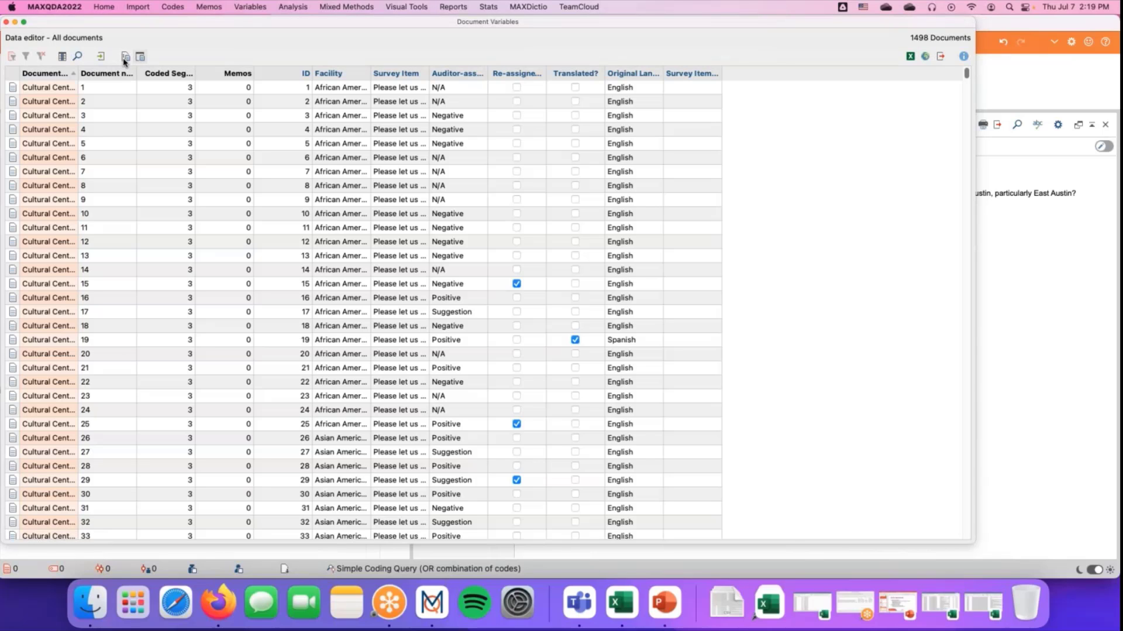
drag(79, 73, 281, 73)
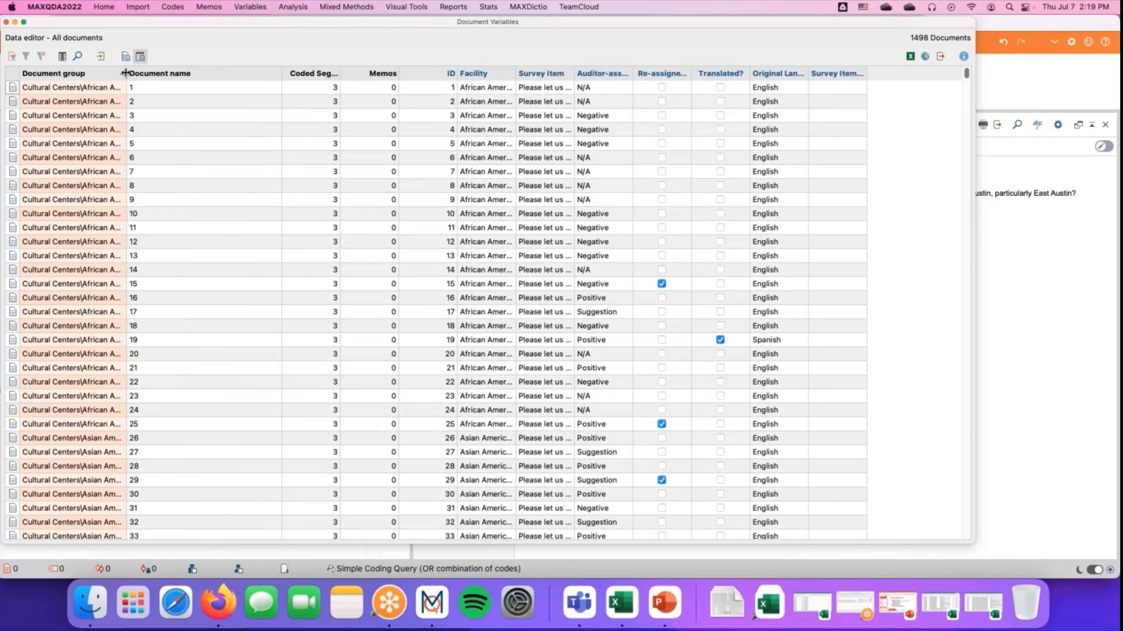
drag(125, 73, 138, 73)
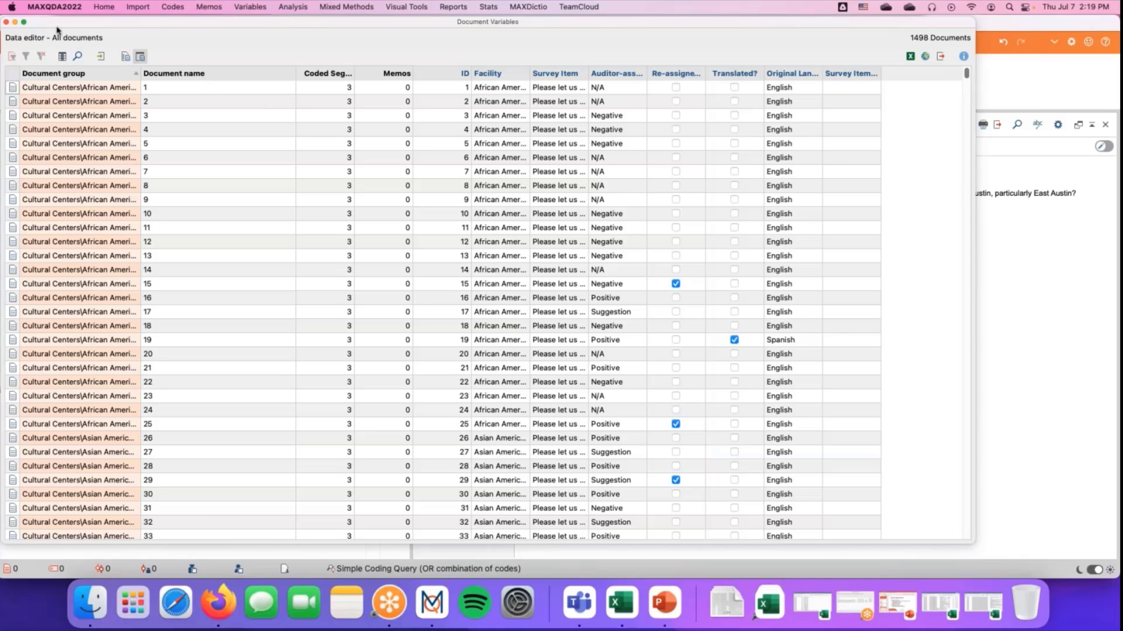
Activate the Millenium Youth Center document group and restrict the data editor to activated documents, then look through its rows
drag(46, 23, 170, 56)
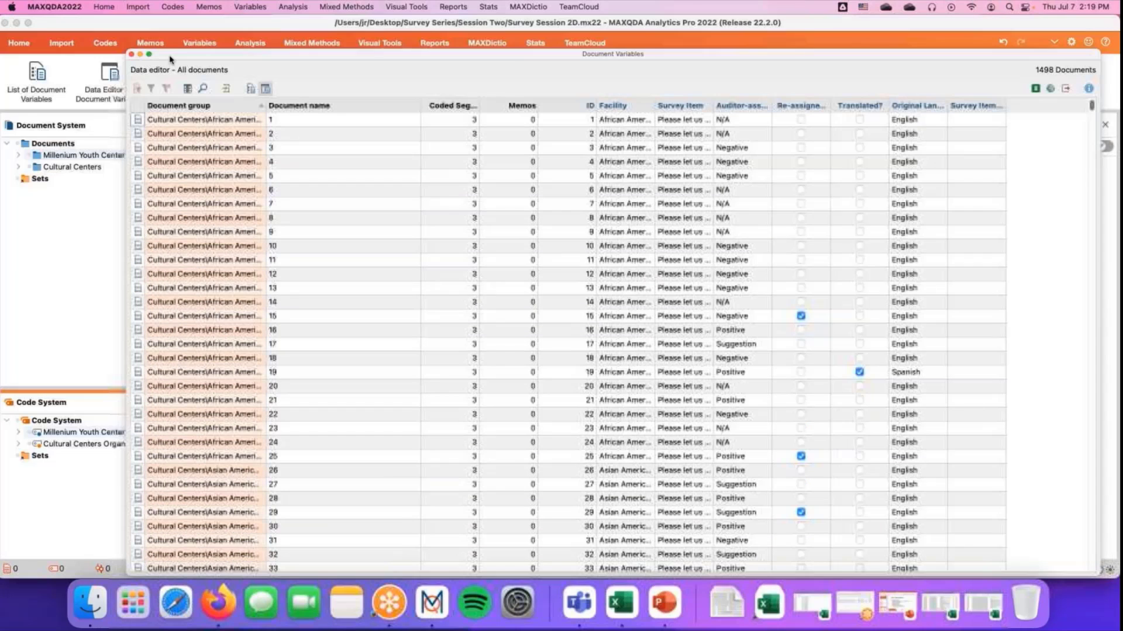
click(29, 156)
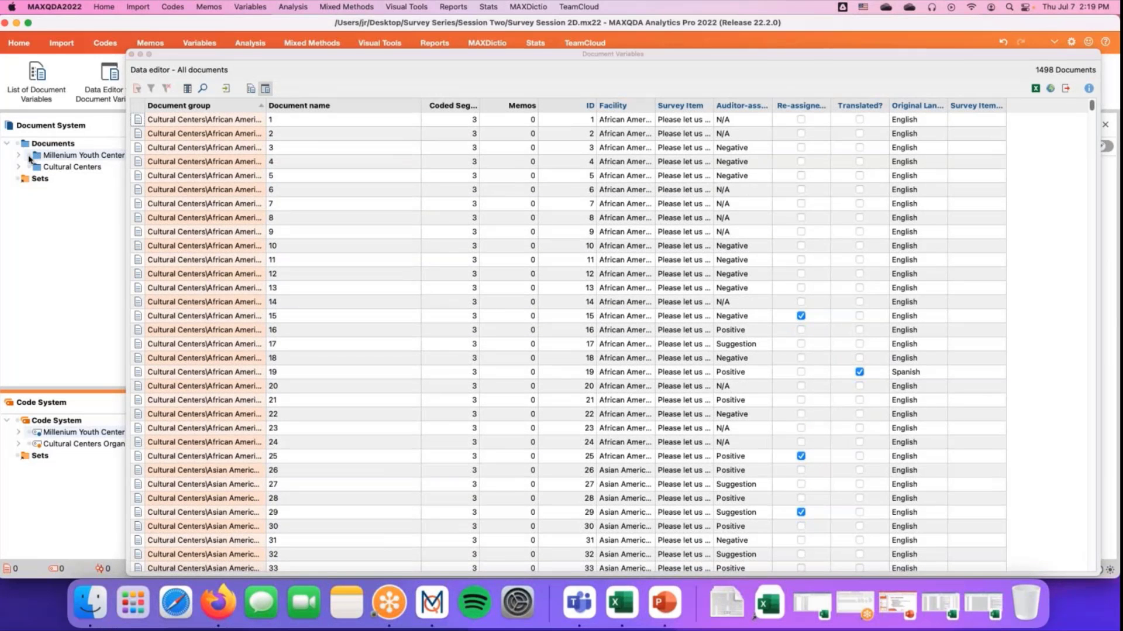
click(139, 91)
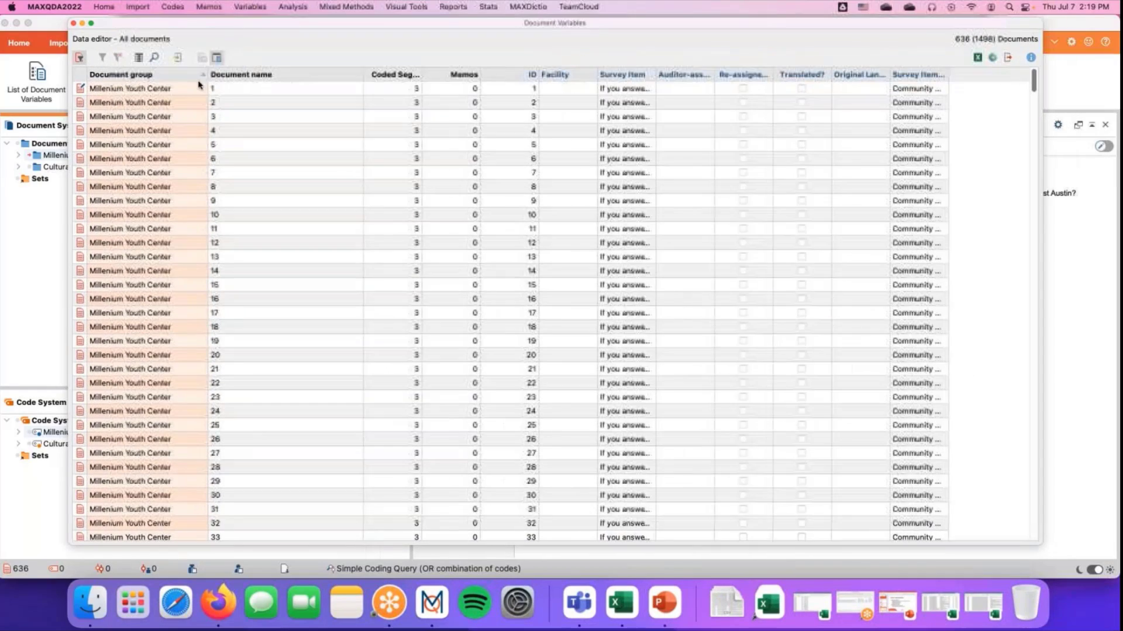
scroll(130, 179, down, 4)
scroll(130, 182, up, 4)
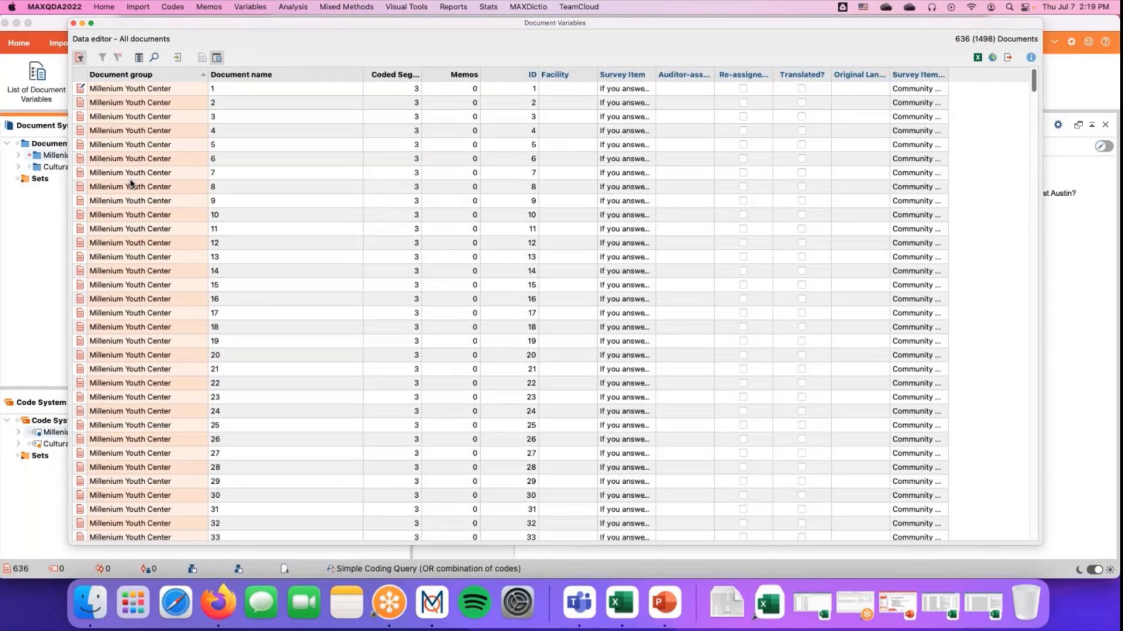
Export the activated documents' variables to an Excel table named Document Variables (3) in the Session Two folder
drag(376, 28, 265, 36)
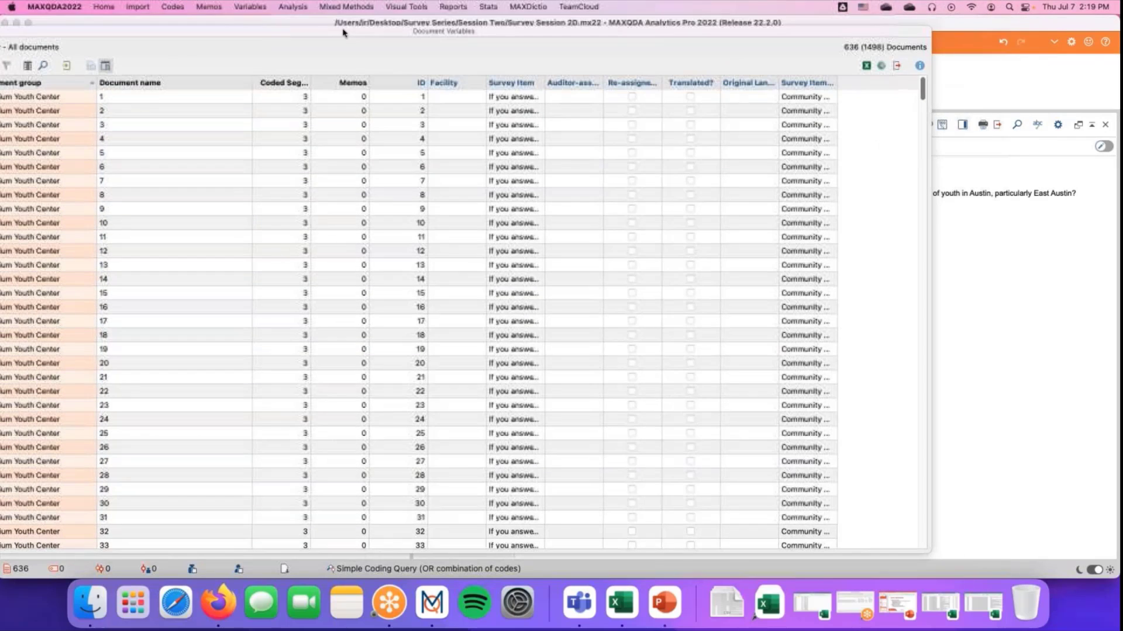
click(865, 66)
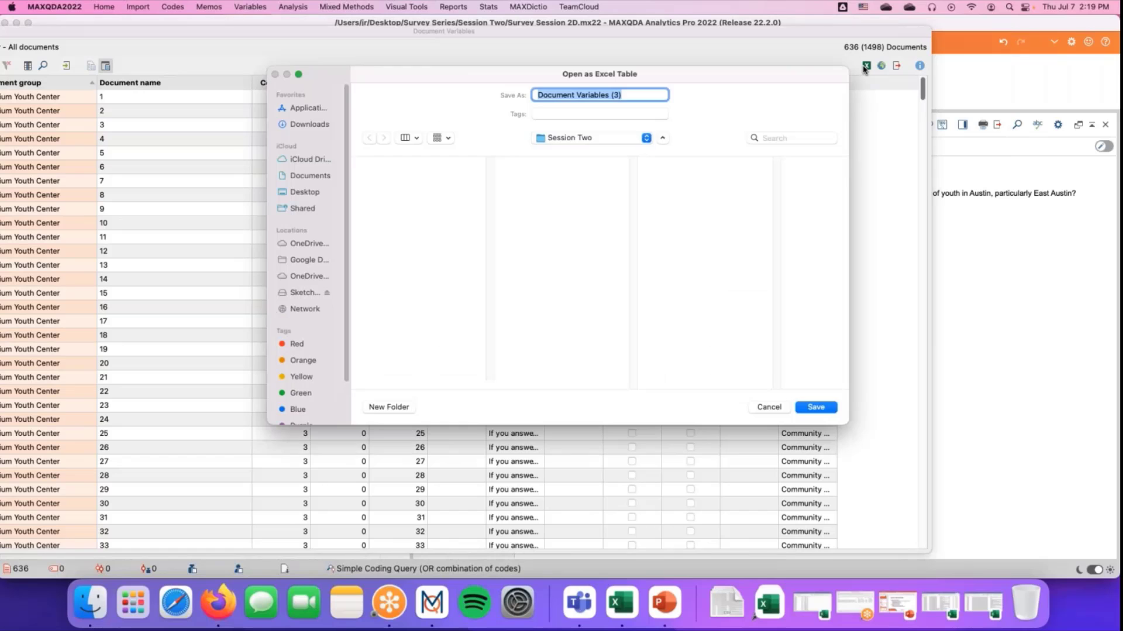
click(816, 407)
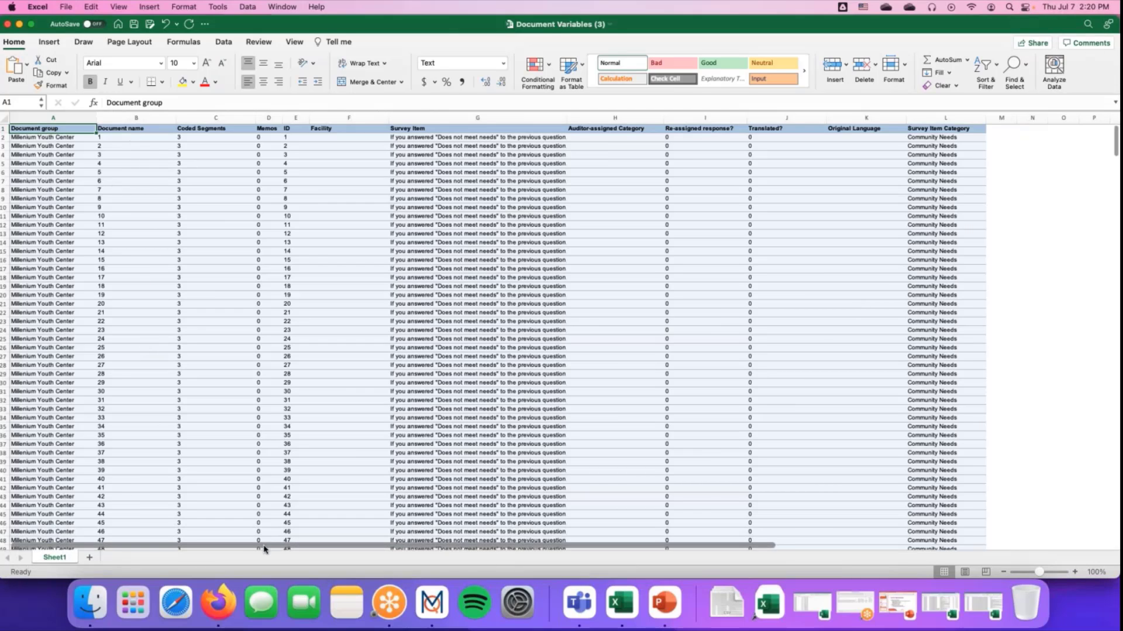
Add a Race column heading in cell M1, after Survey Item Category, and look back over the exported columns
drag(262, 547, 454, 546)
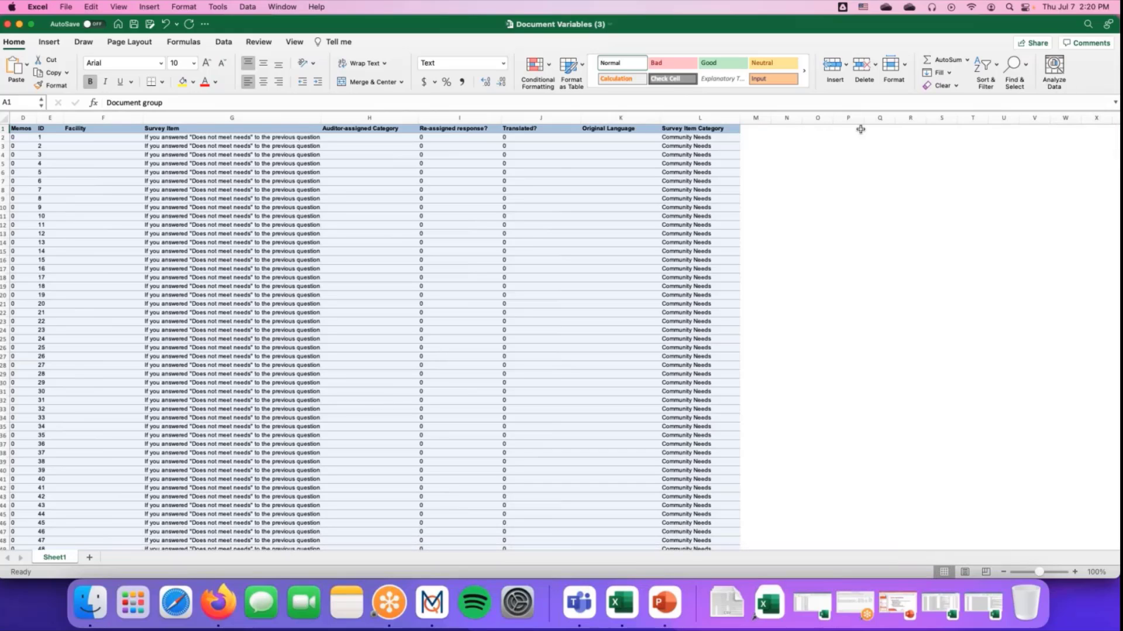
click(754, 129)
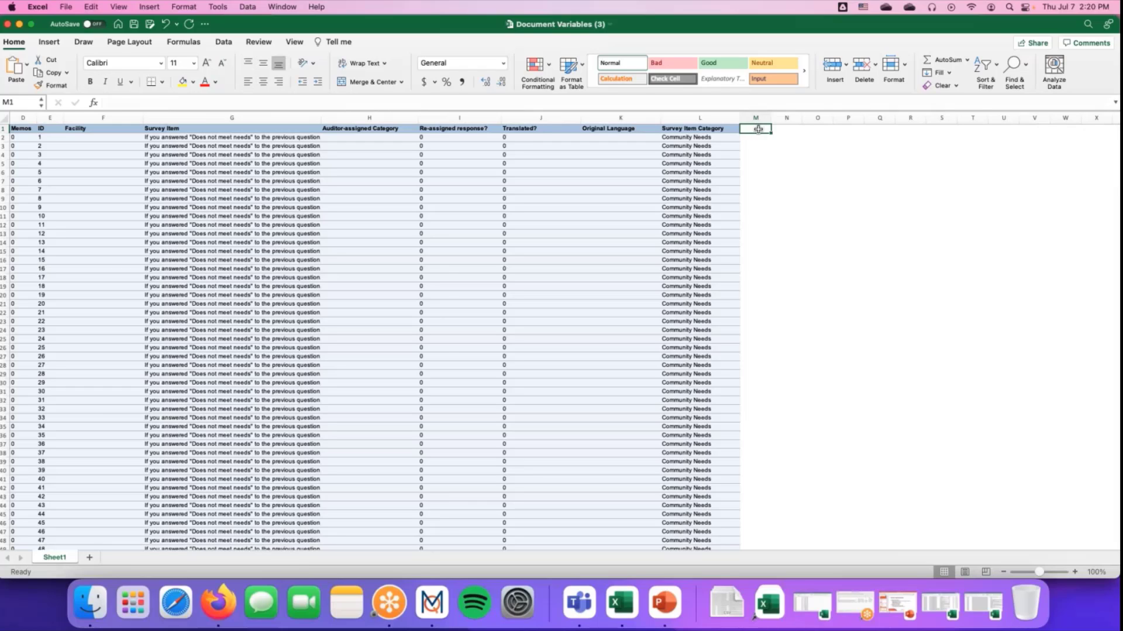
text(Race)
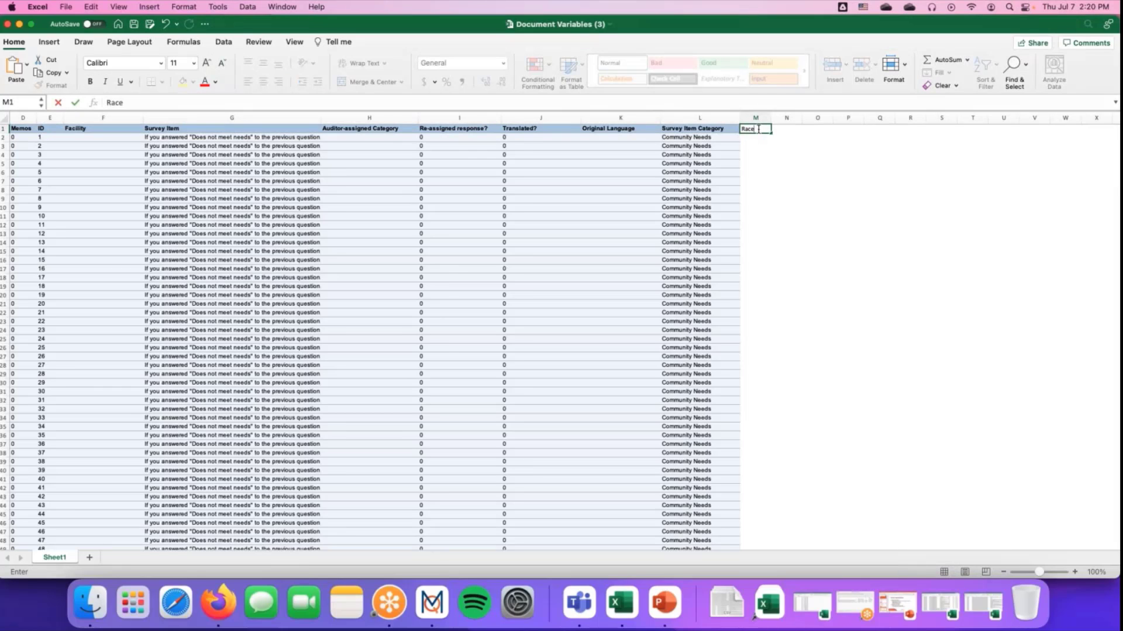
key(Return)
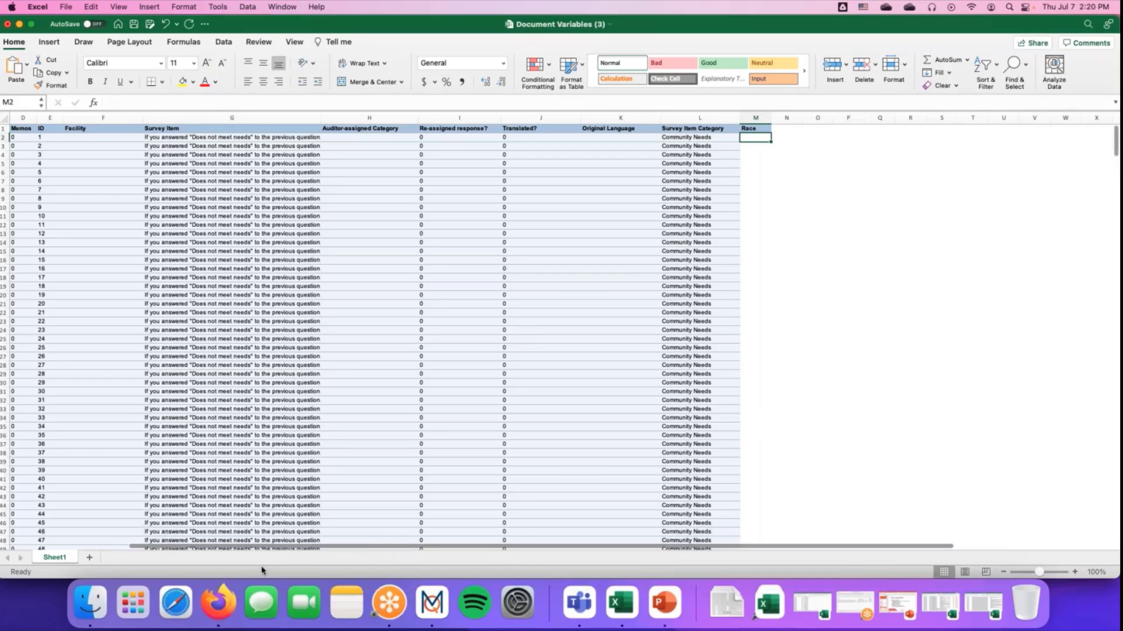
drag(268, 548, 138, 546)
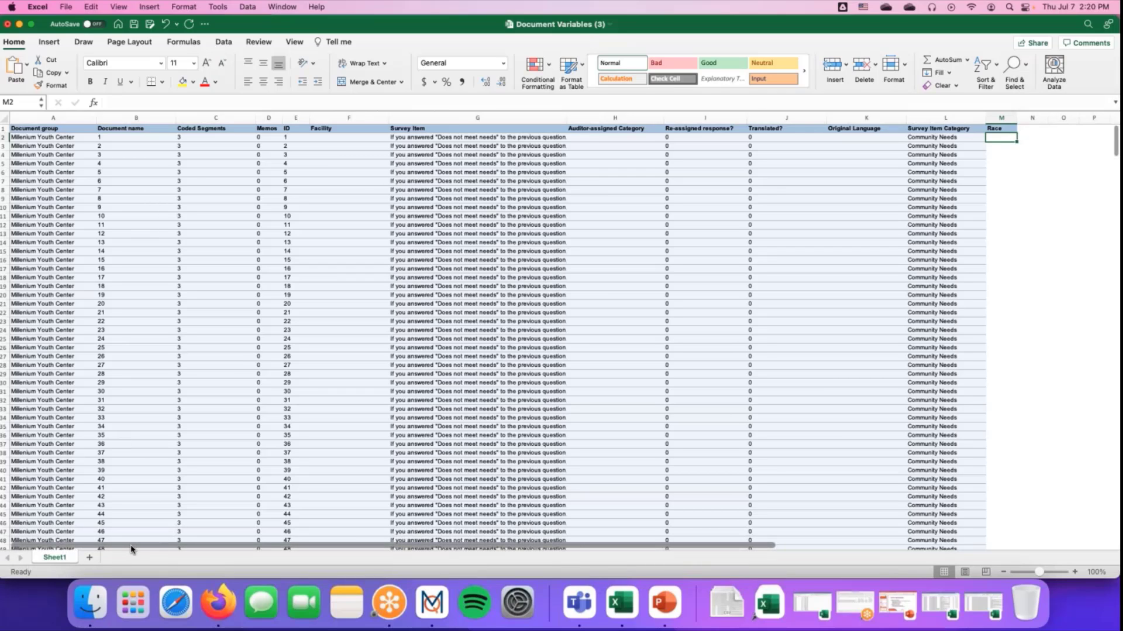
drag(132, 549, 155, 546)
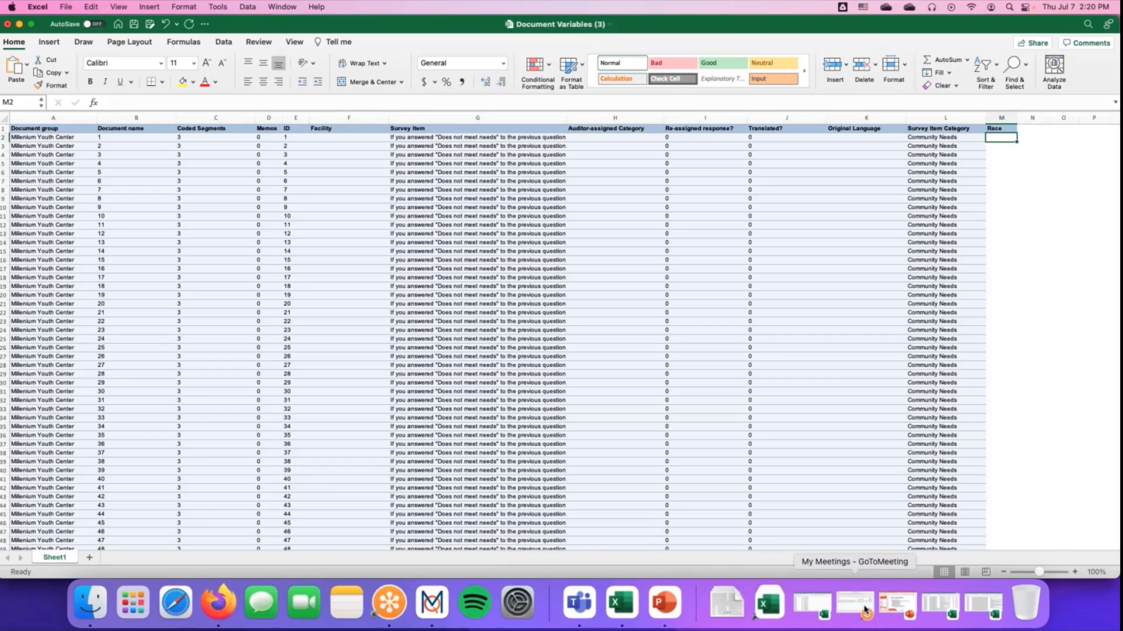
Bring up the Demographics - Millenium workbook and examine its "Rate your Satisfaction with your visit" column
click(822, 609)
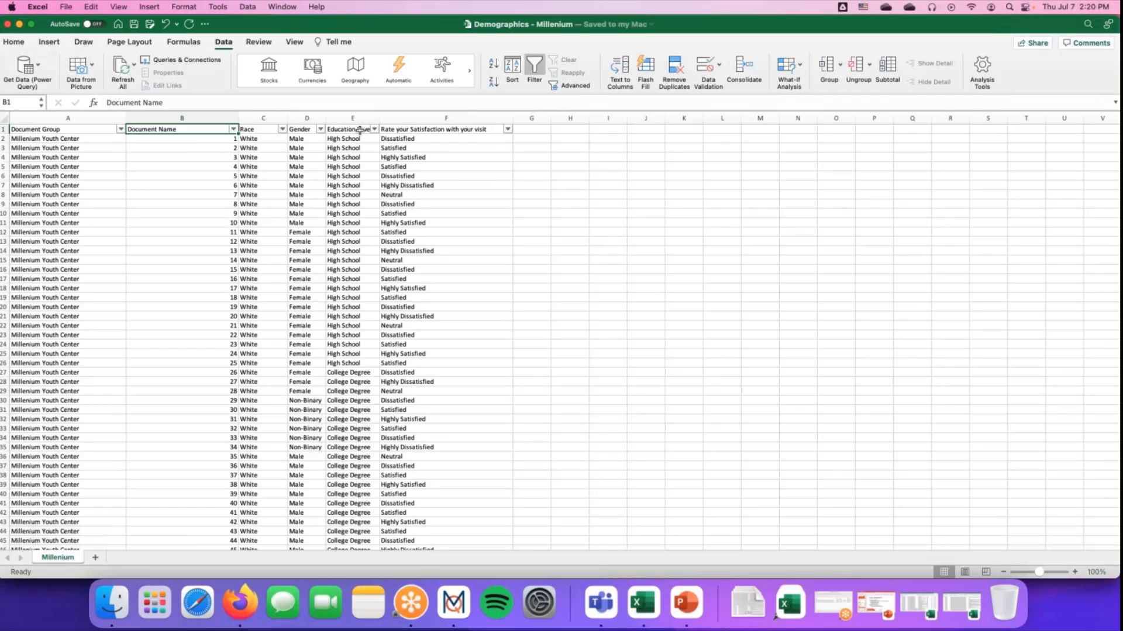
click(428, 128)
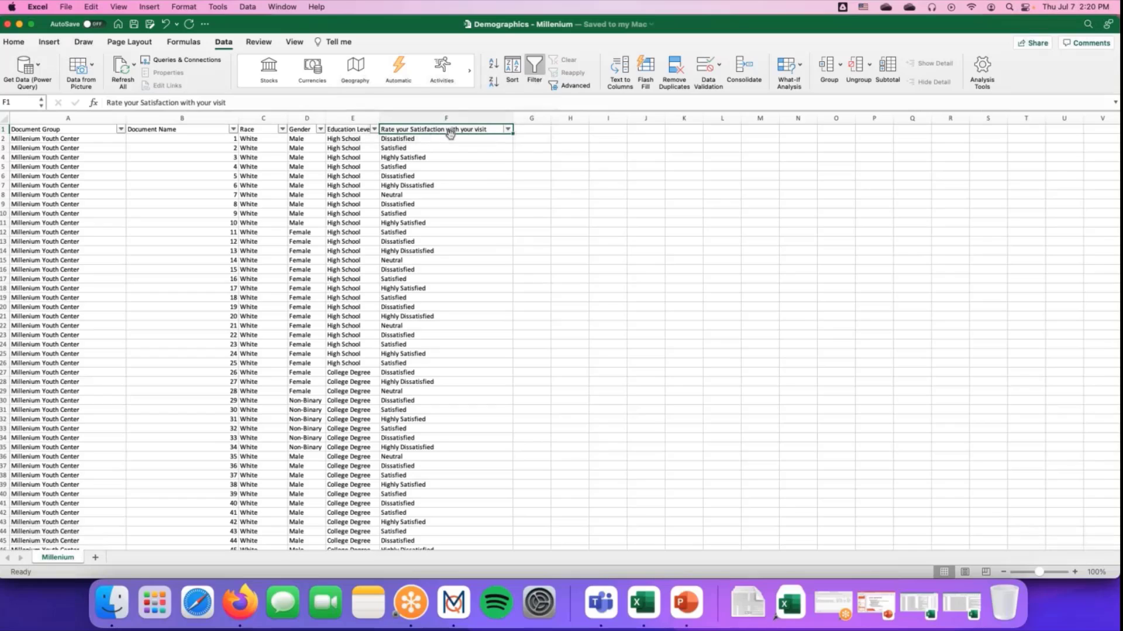
click(452, 141)
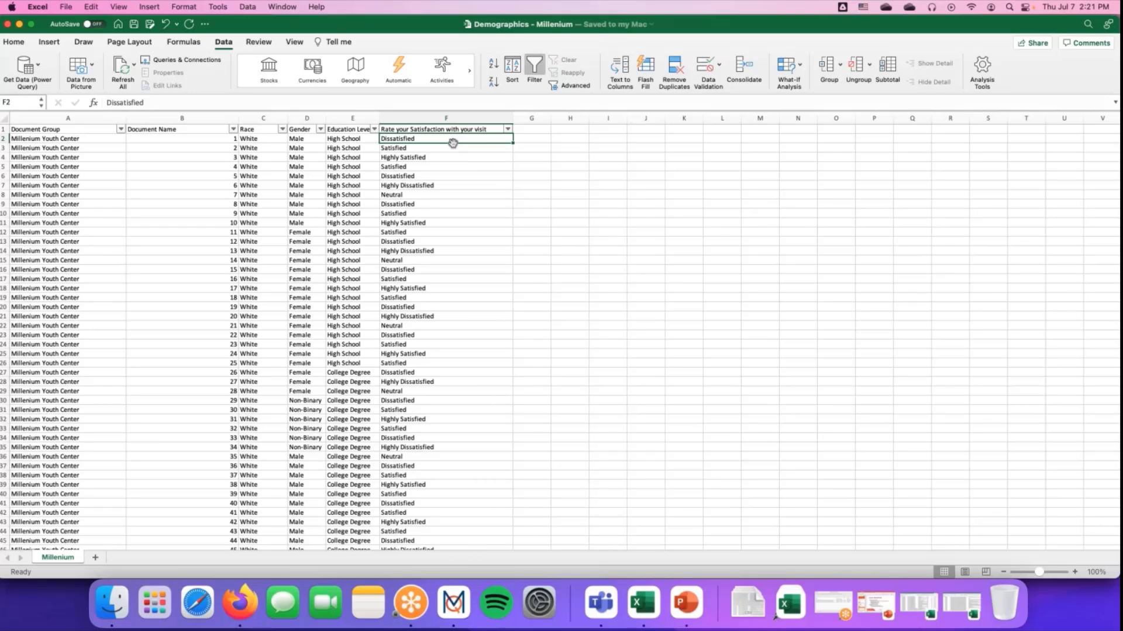
Filter the satisfaction column to show only Highly Dissatisfied, clear the filter again and close the filter dialog
click(508, 129)
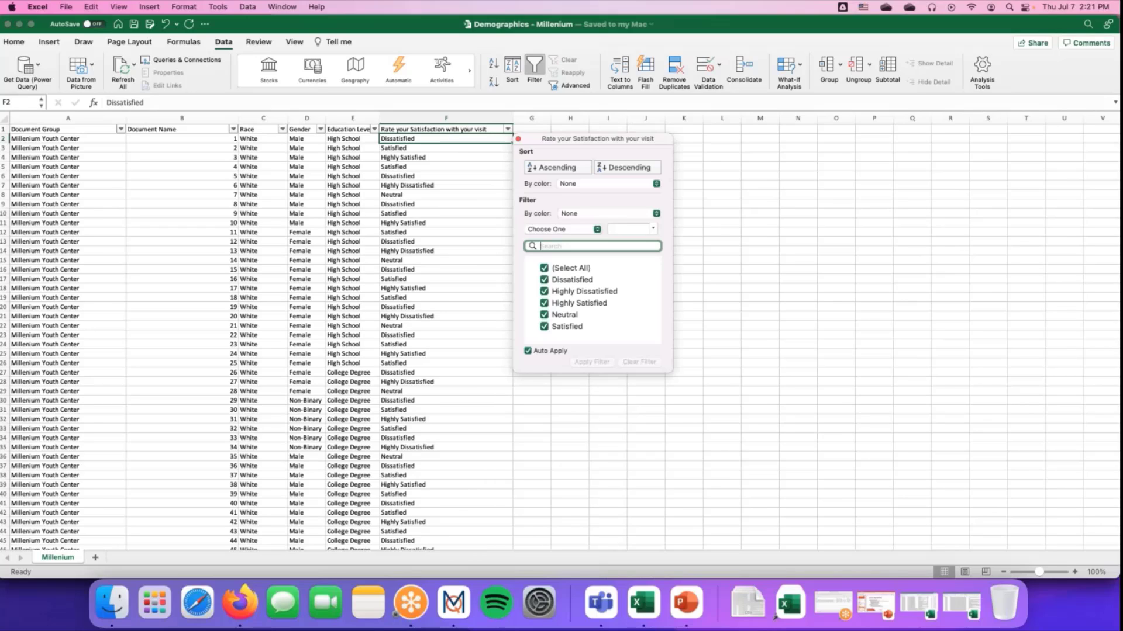
click(545, 268)
click(545, 291)
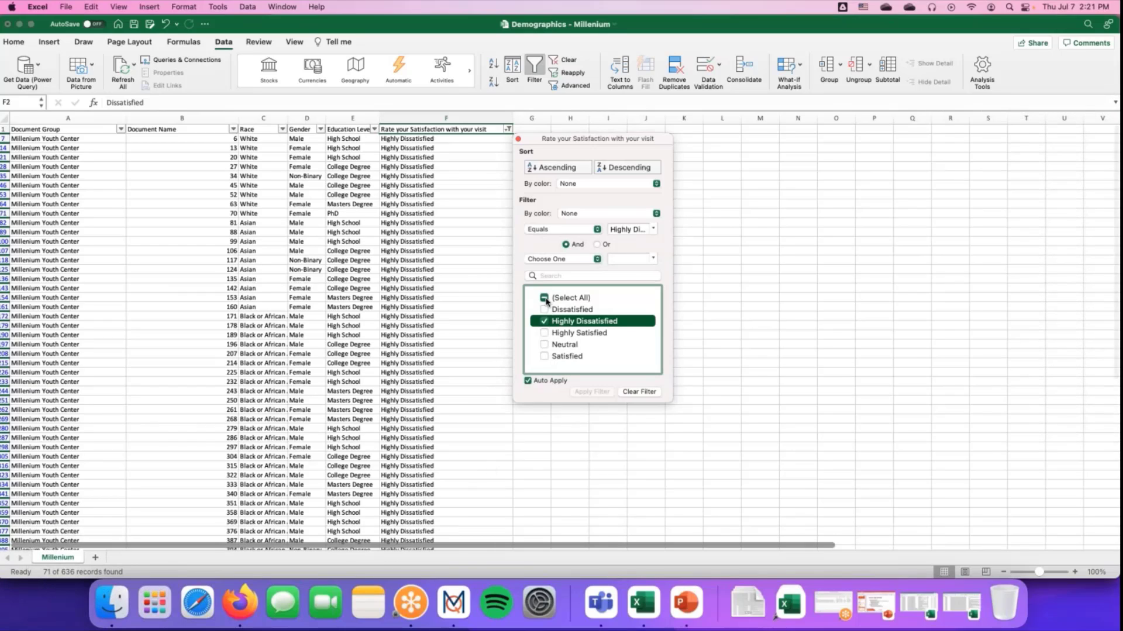
click(644, 391)
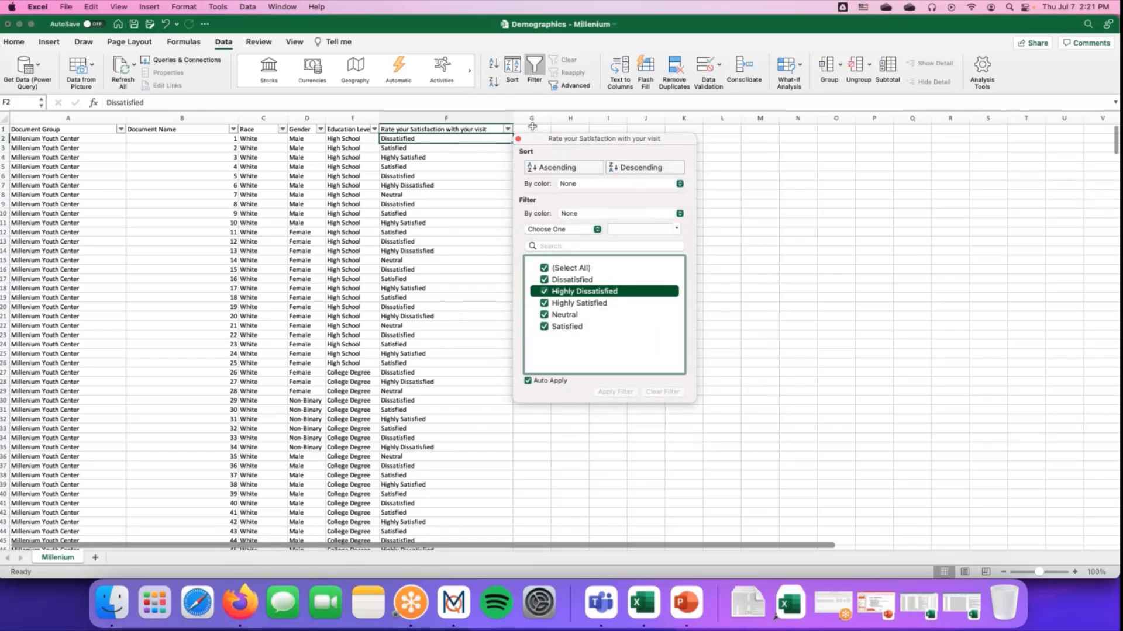
click(519, 139)
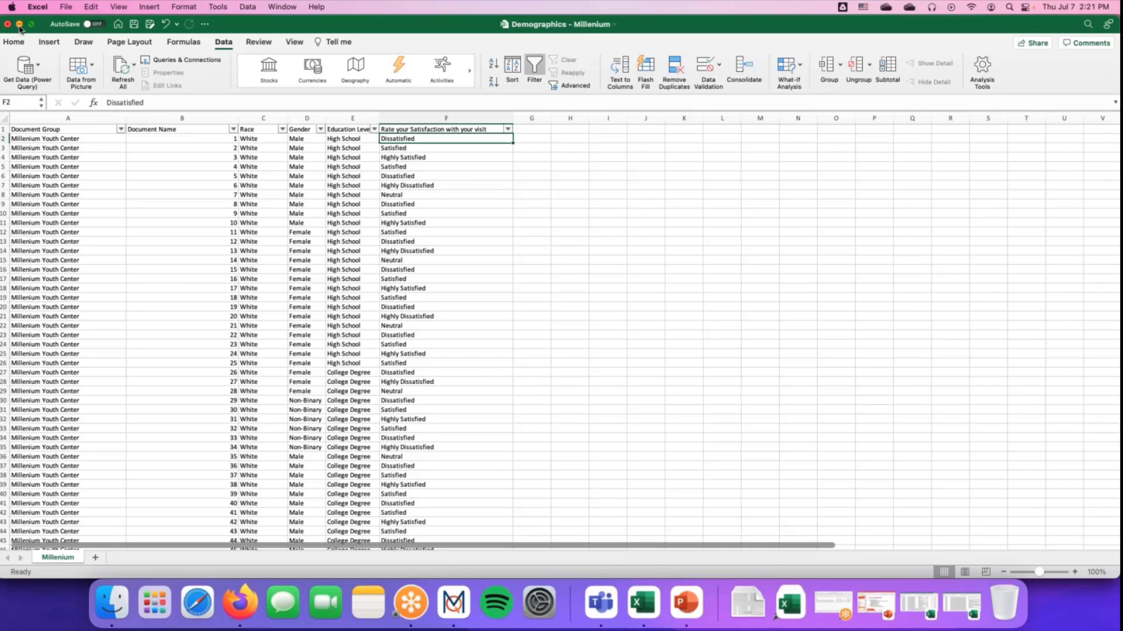
Rename the Document Name heading in cell B1 as ID and save the workbook
click(194, 129)
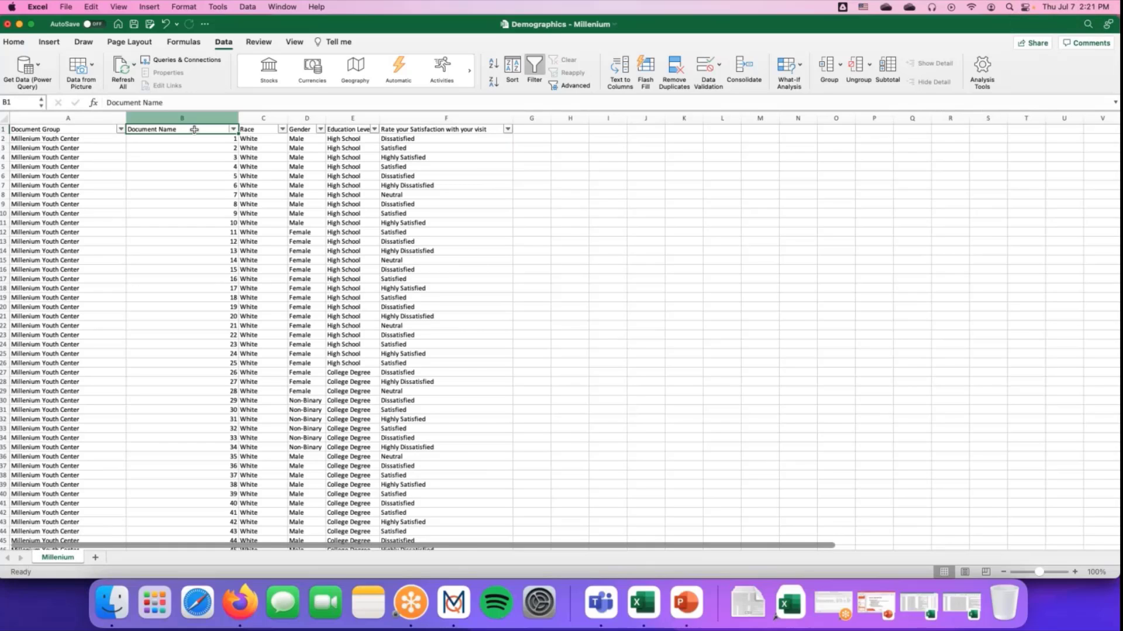
text(ID)
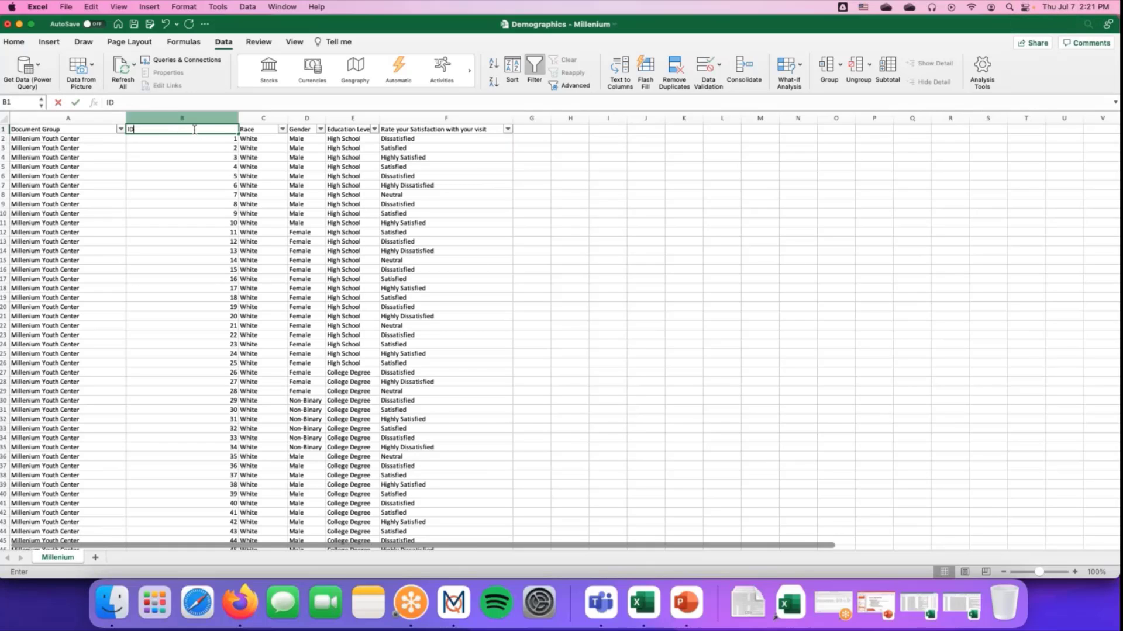
click(134, 24)
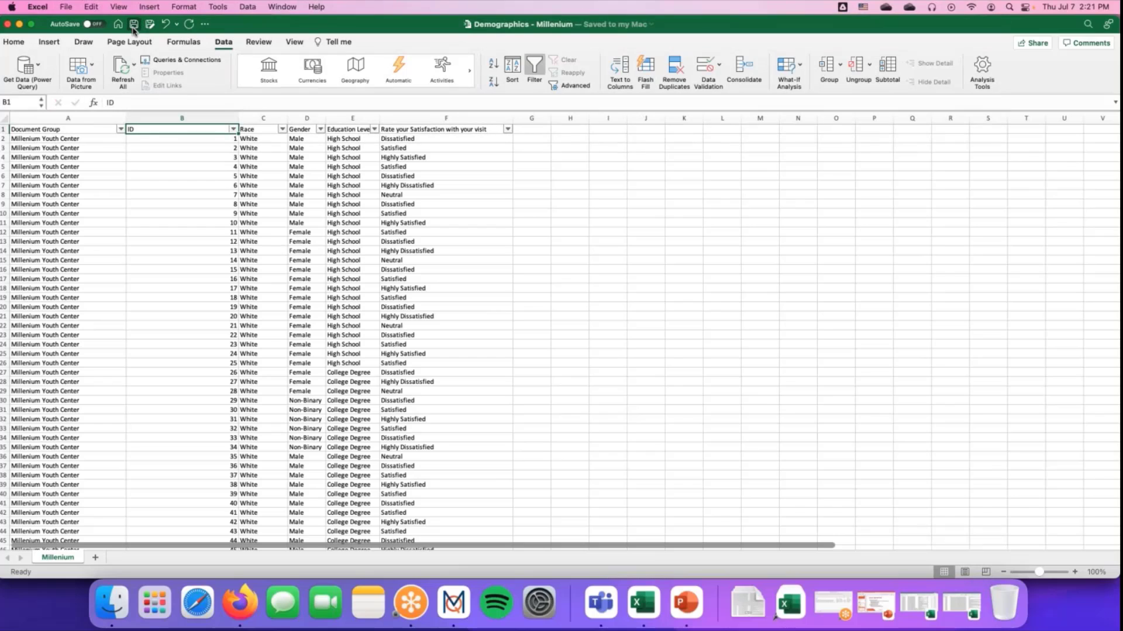
Switch to MAXQDA, close the data editor and try to import document variables from Demographics - Millenium.xlsx
click(453, 602)
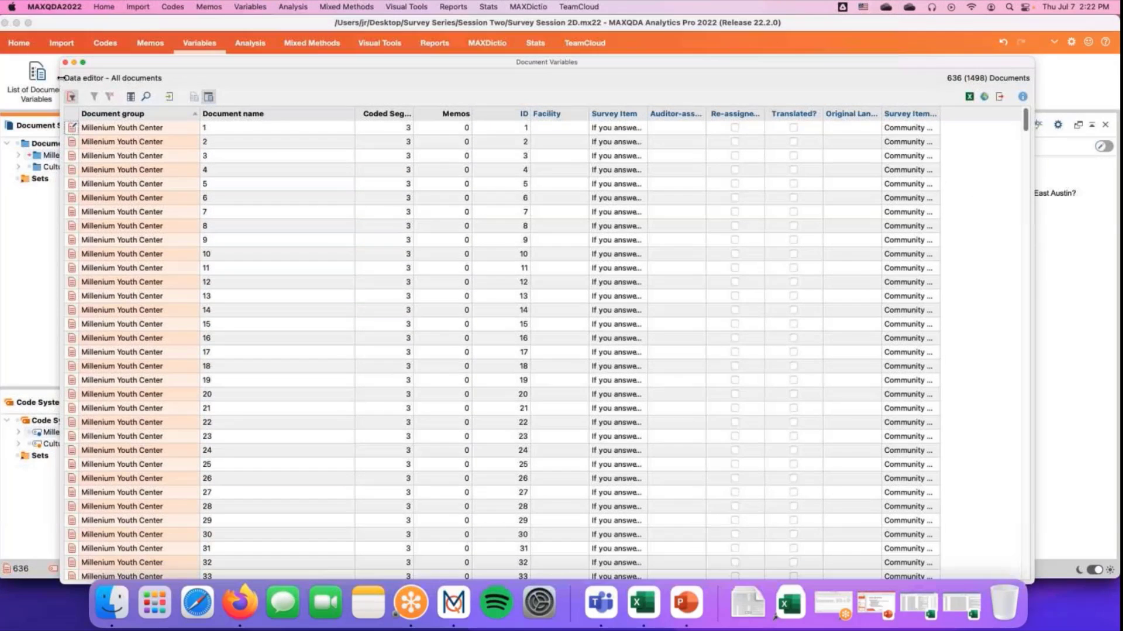
click(103, 69)
click(204, 67)
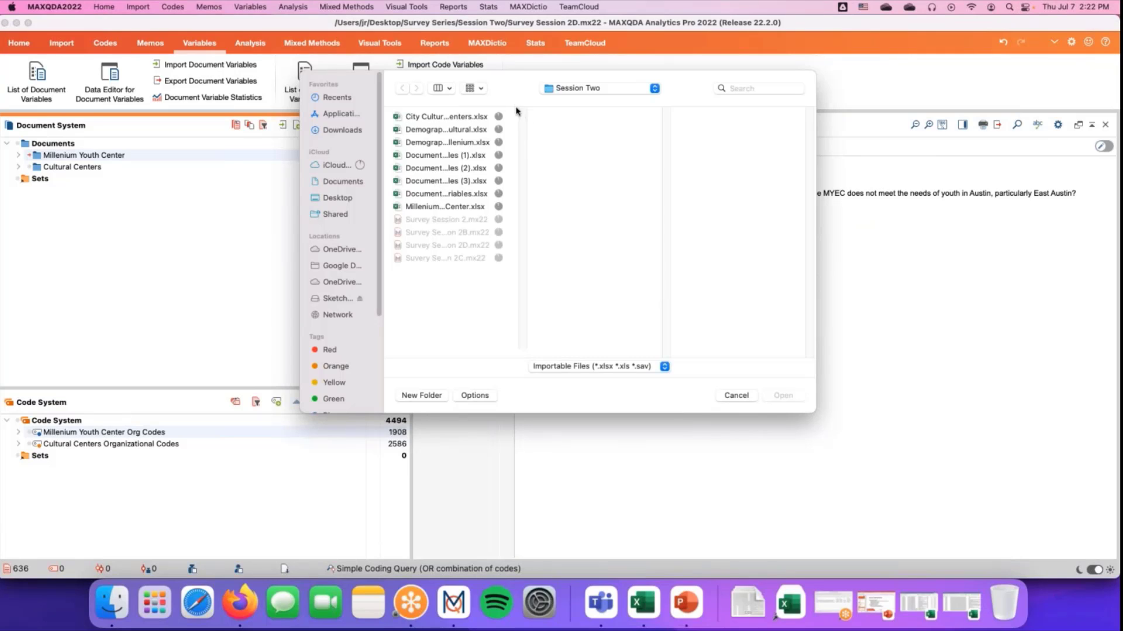
click(446, 130)
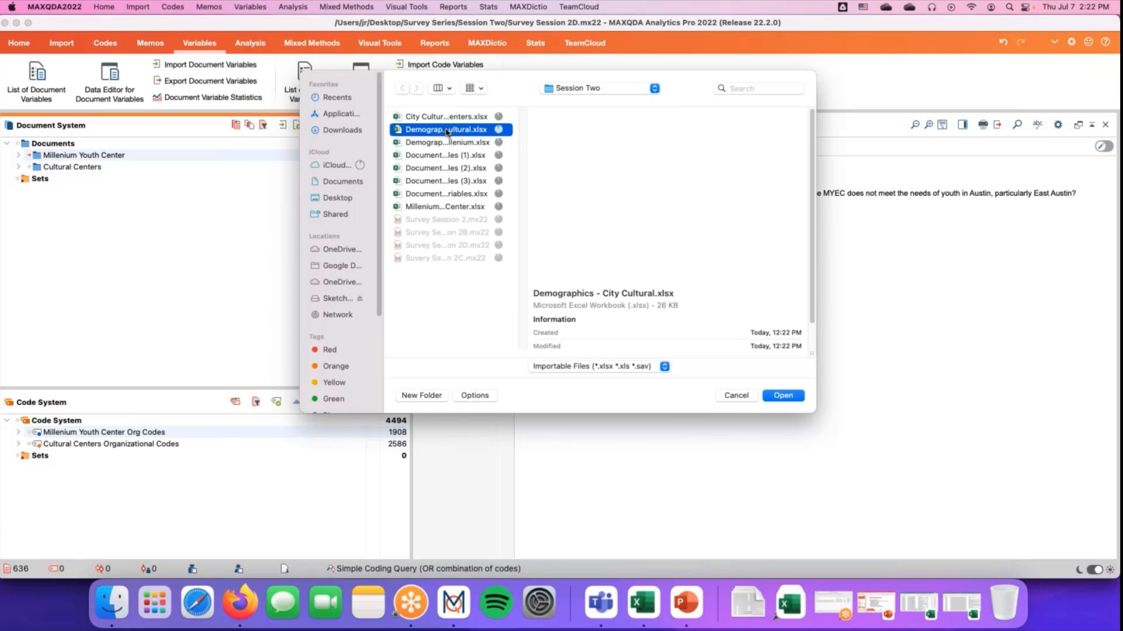
click(444, 143)
click(783, 396)
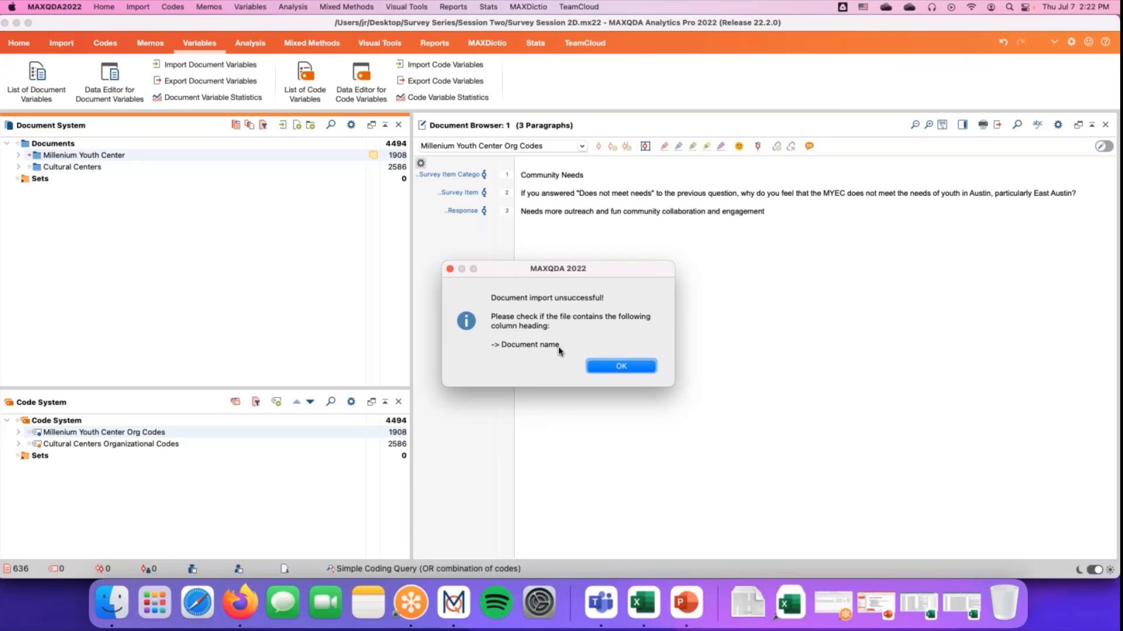
click(620, 366)
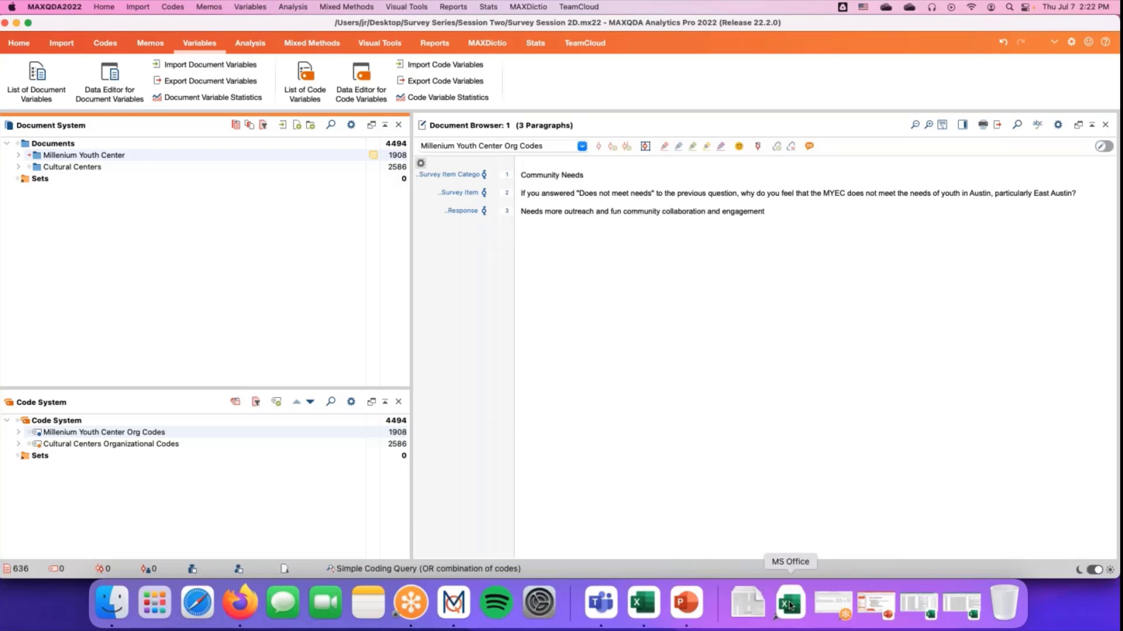
Switch to the Demographics - Millenium workbook in Excel, set the heading in cell B1 to "Document name", save the file and minimize it
click(791, 602)
click(643, 603)
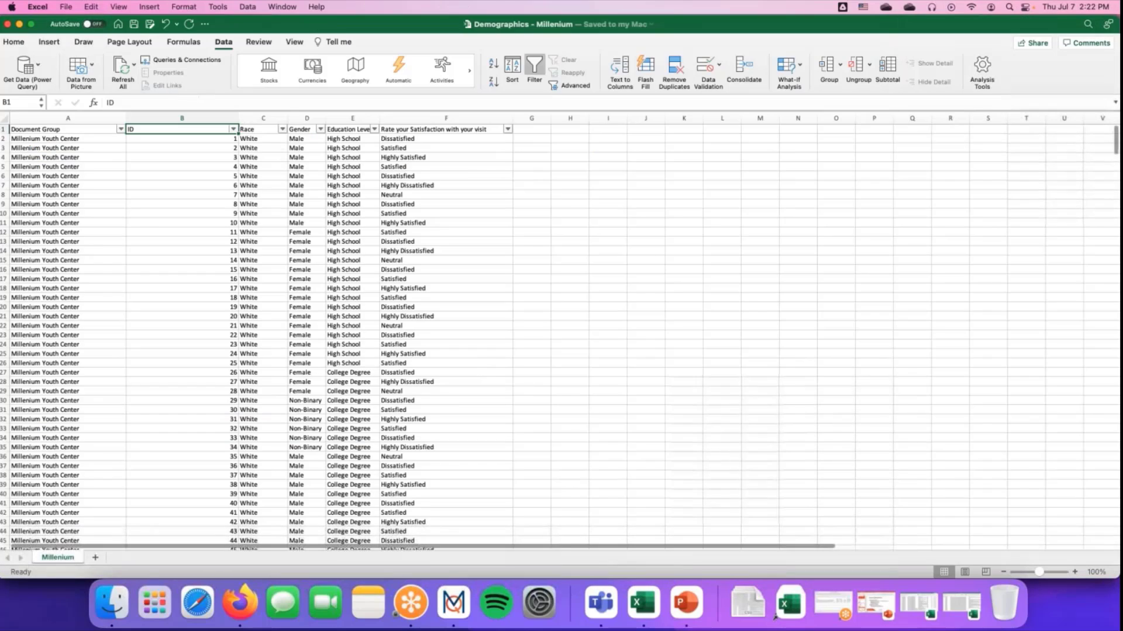
click(167, 130)
double_click(156, 98)
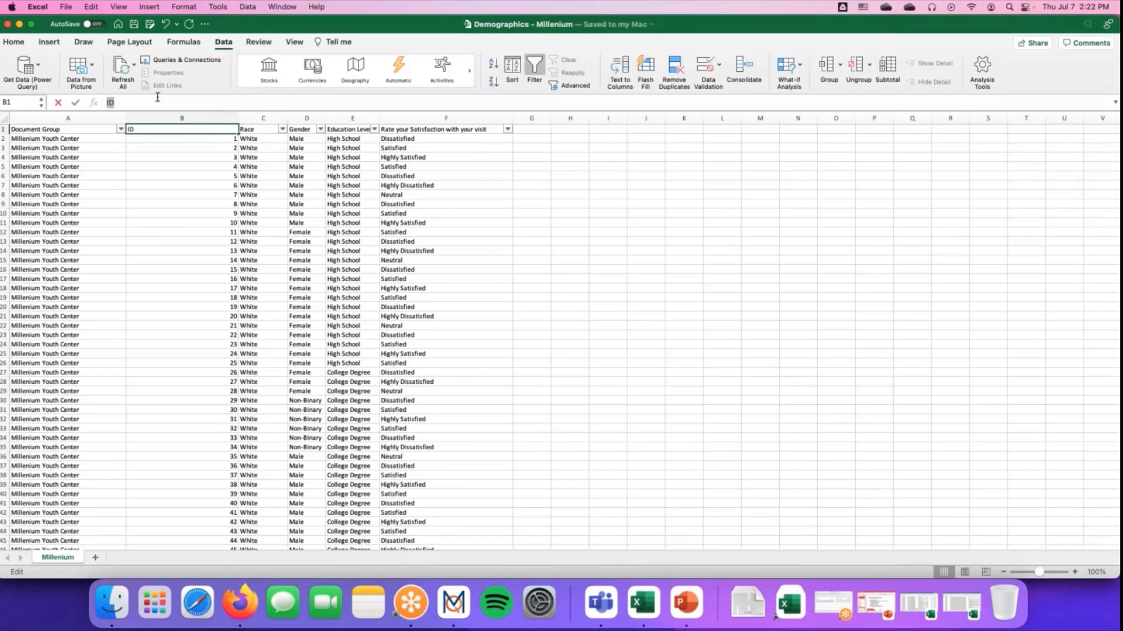
text(Documen)
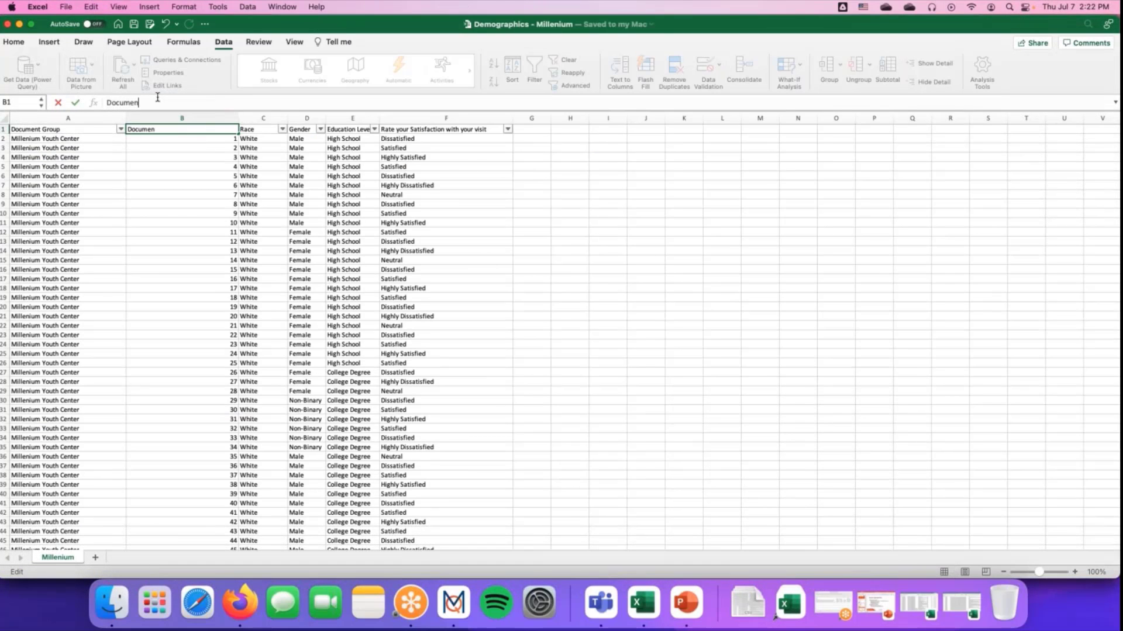
text(t name)
click(135, 24)
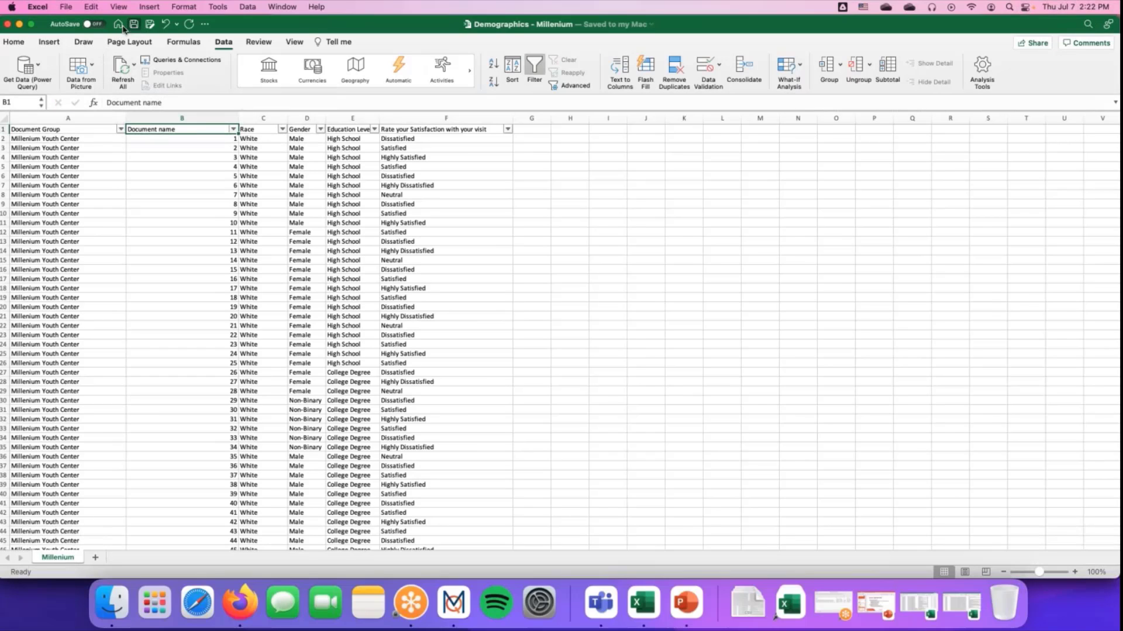
click(19, 26)
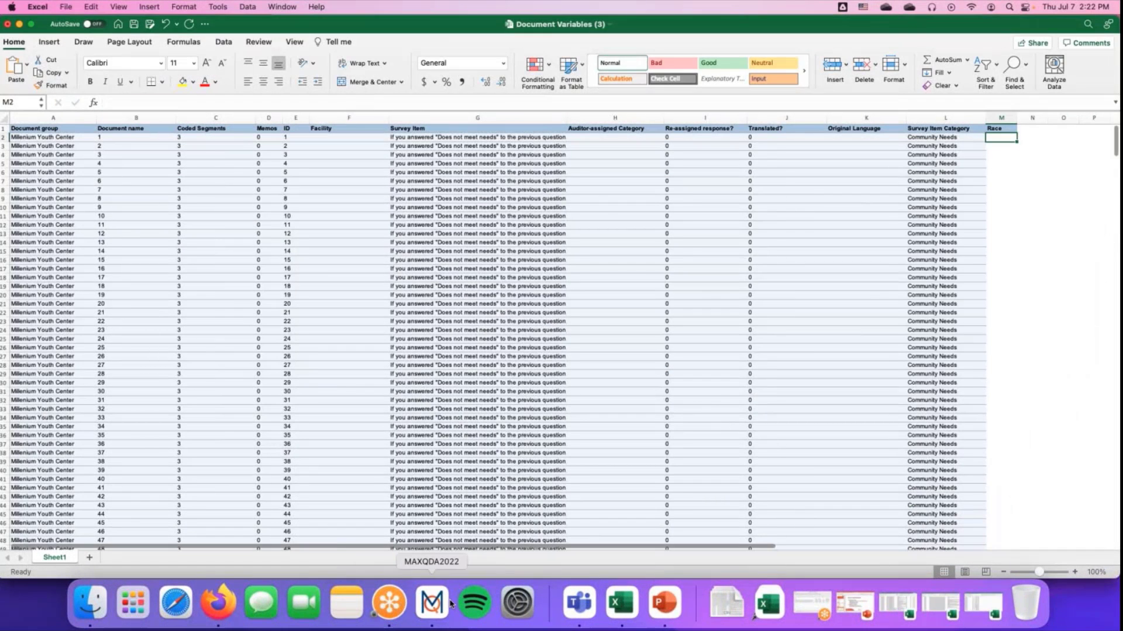
Switch to MAXQDA and import Race, Gender, Education Level and the satisfaction rating from Demographics - Millenium.xlsx as new text document variables
click(433, 603)
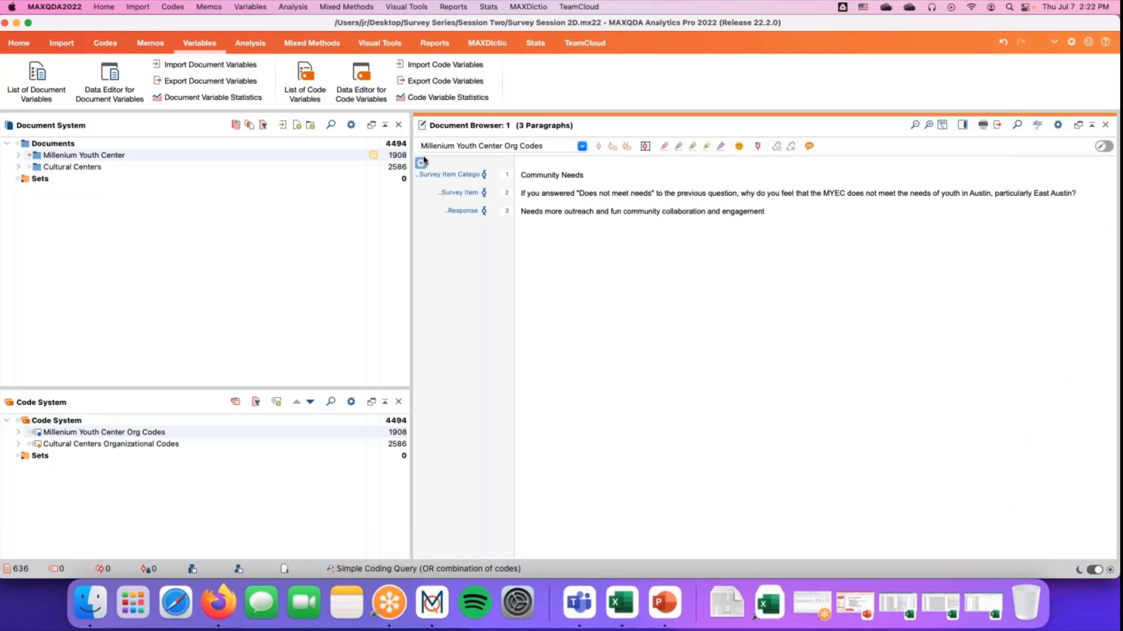
click(187, 66)
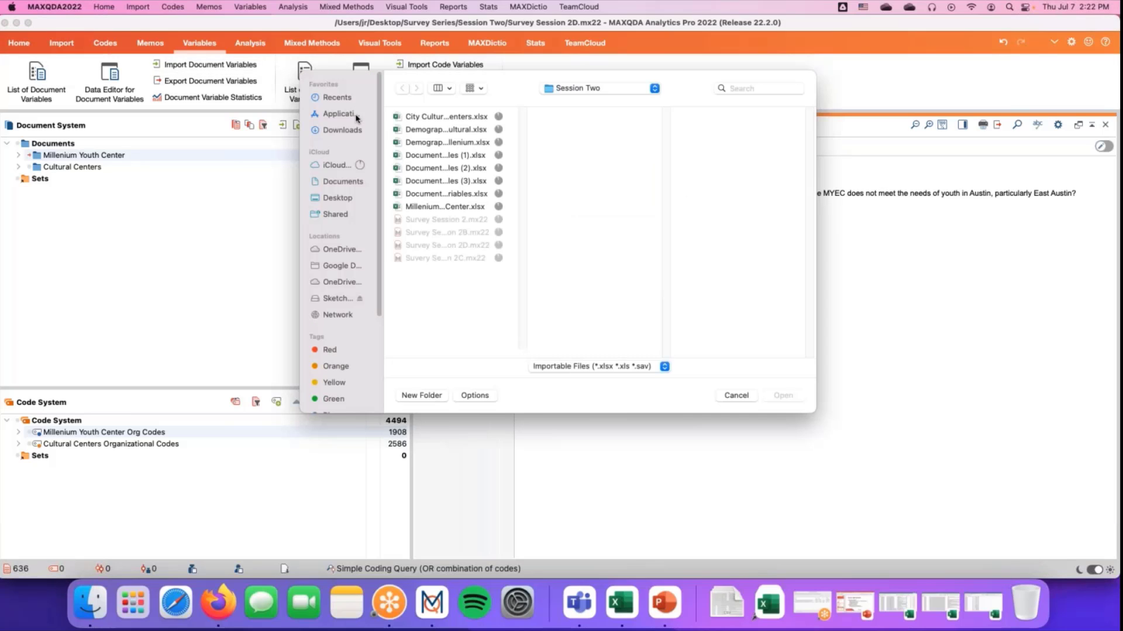
click(438, 144)
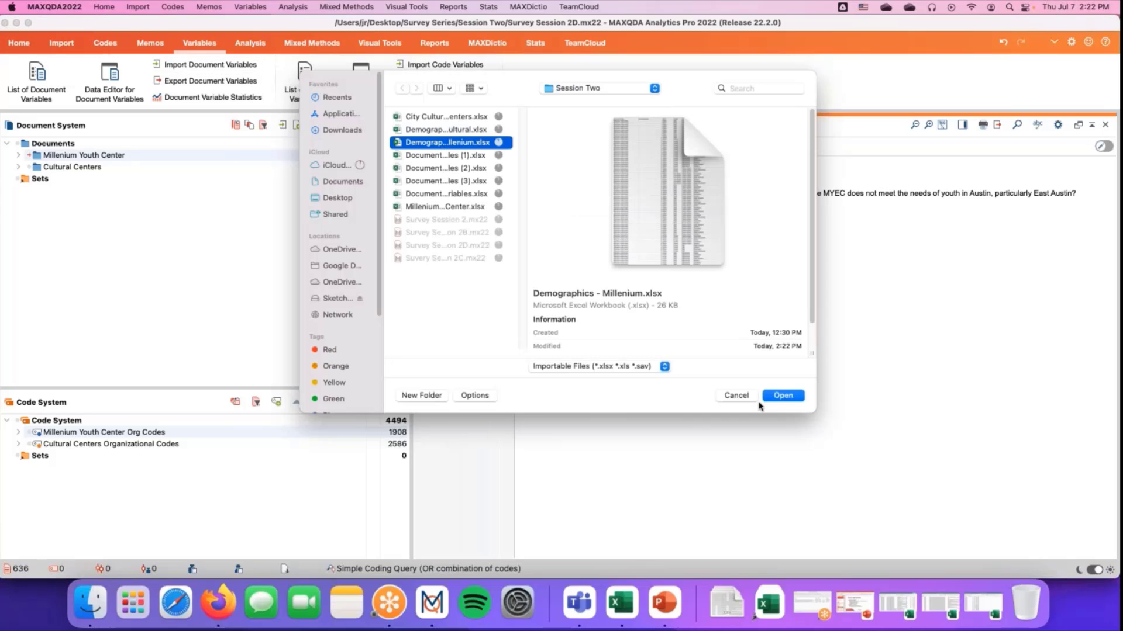
click(784, 398)
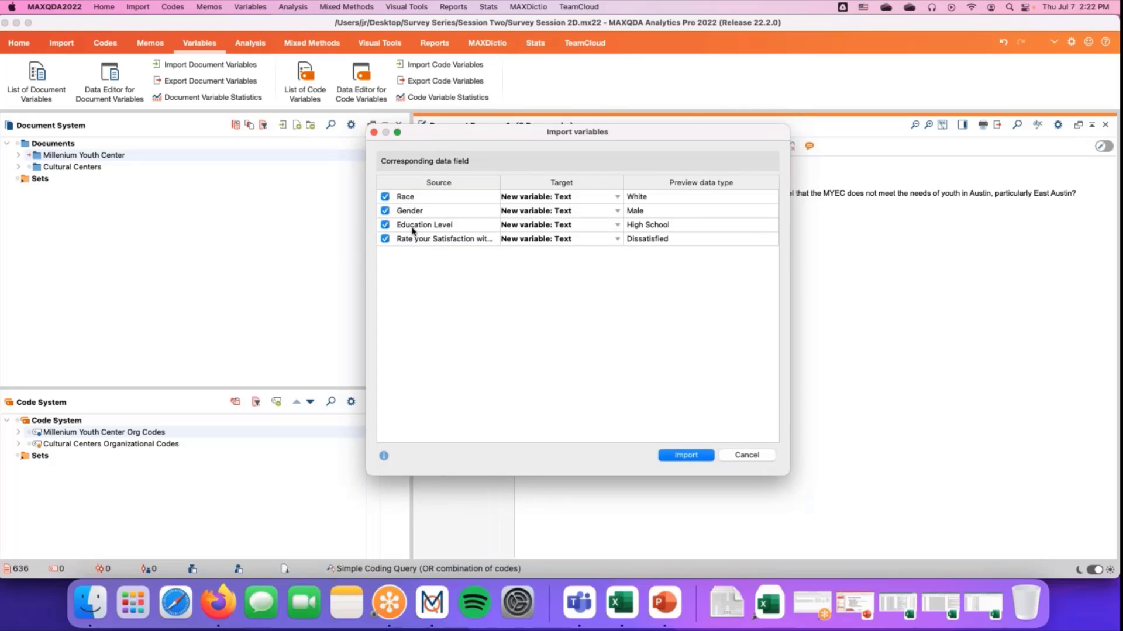
click(616, 202)
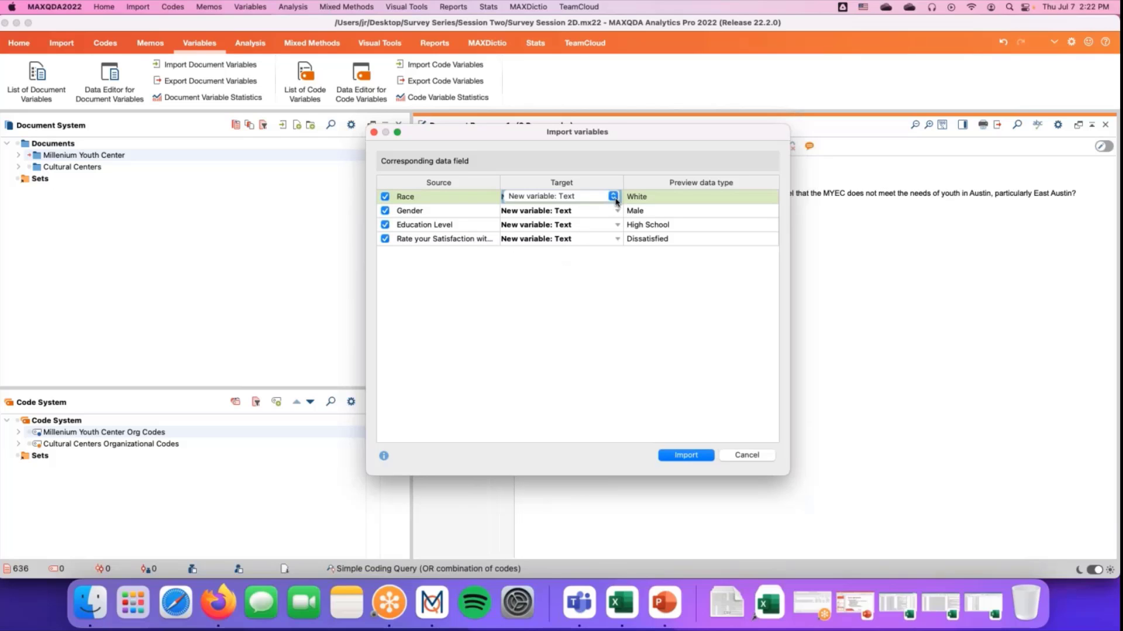
click(645, 336)
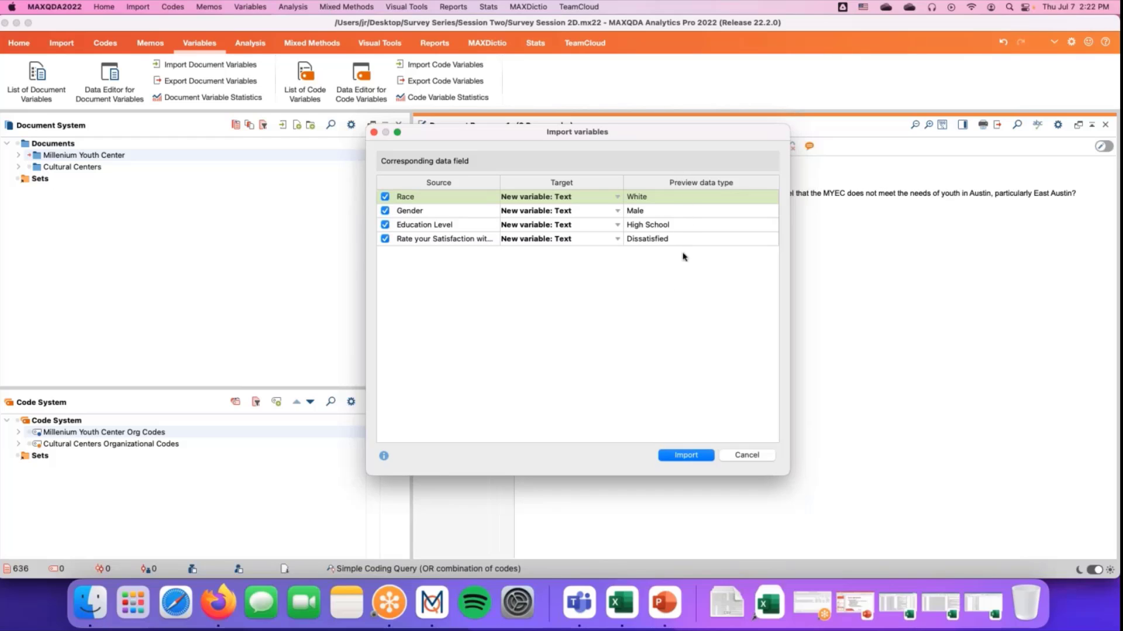
click(682, 455)
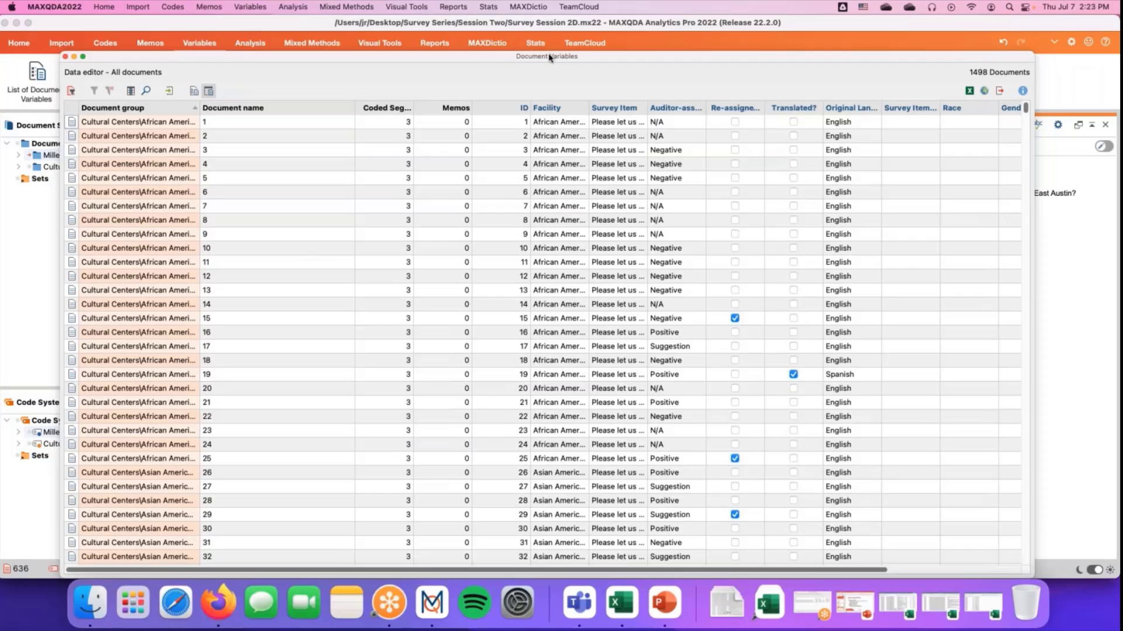
Check the demographic columns in the data editor with only activated documents shown, restore the display of all documents and close the editor
drag(549, 57, 522, 27)
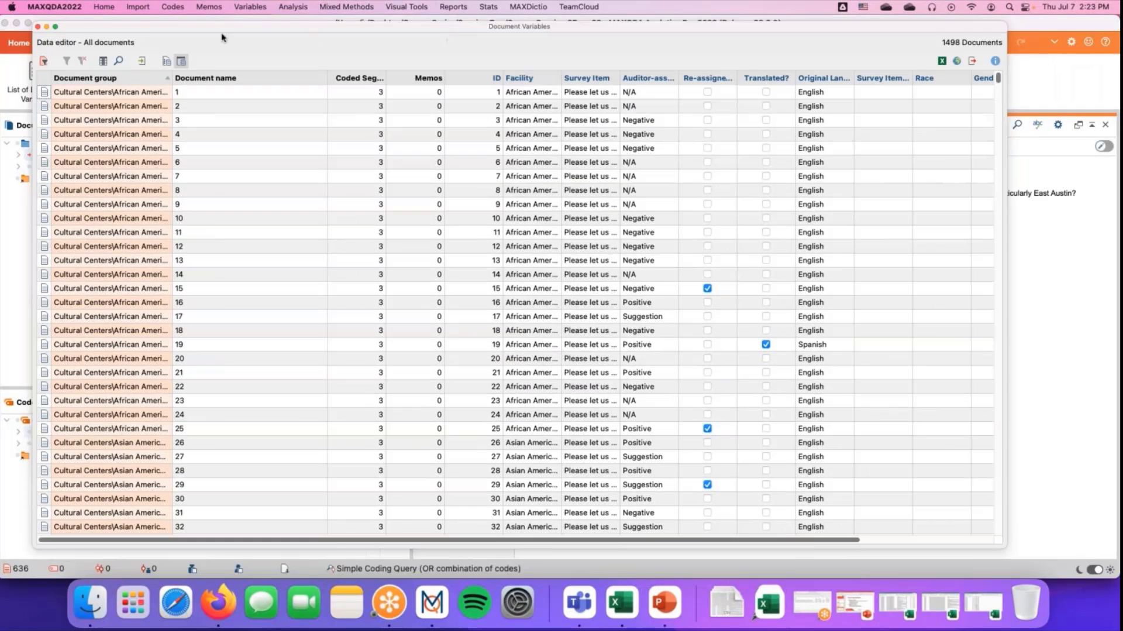
click(45, 61)
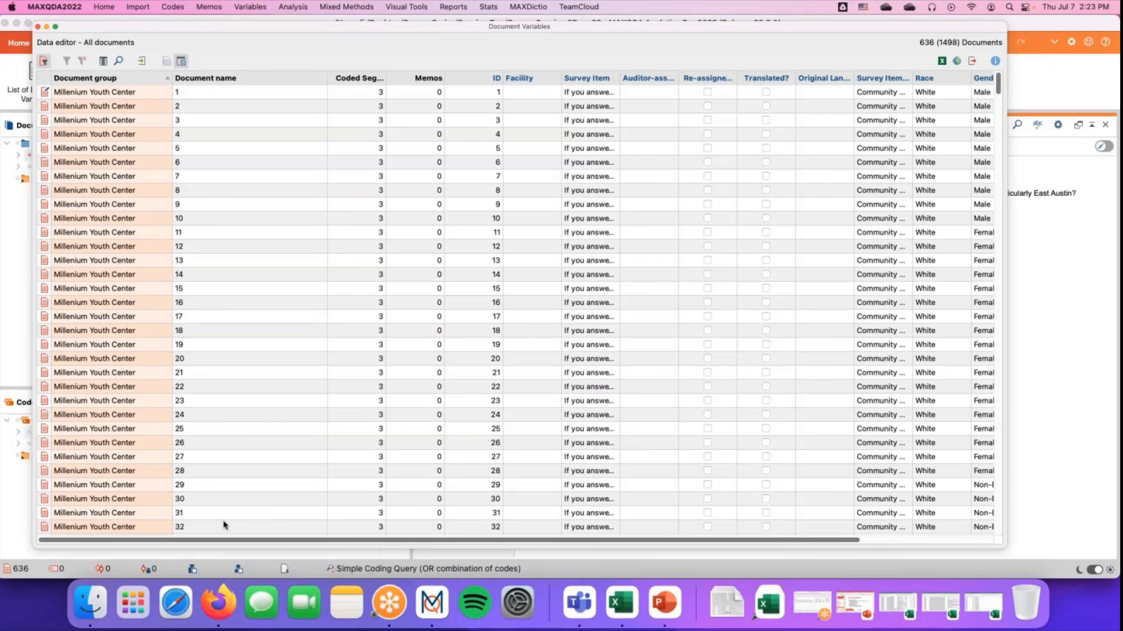
drag(316, 543, 454, 544)
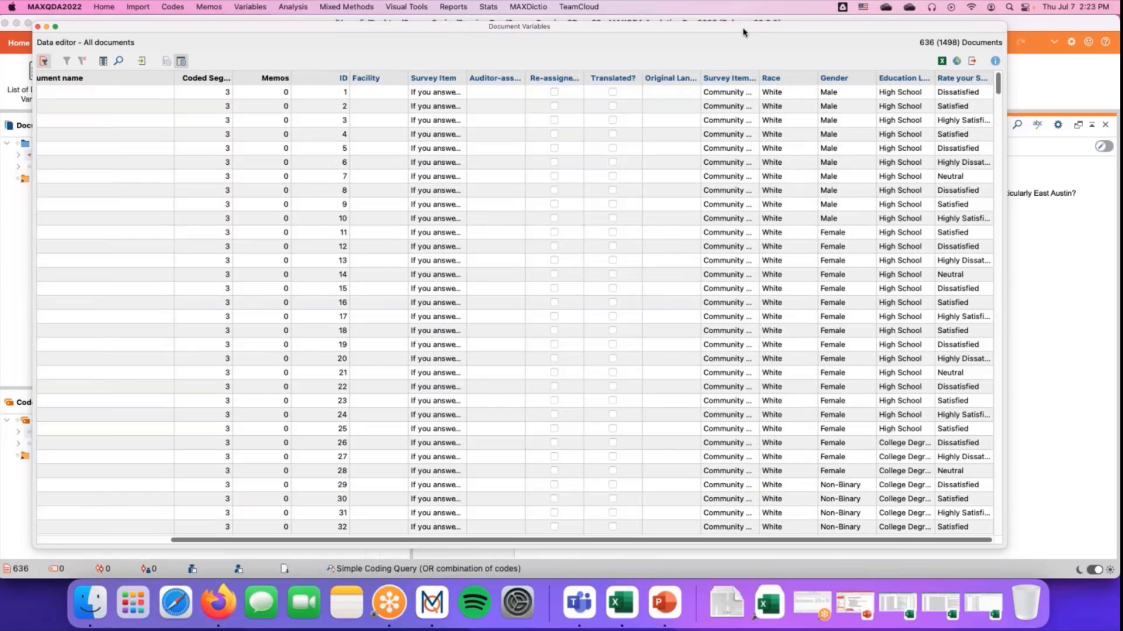
mouse_move(743, 32)
mouse_down()
mouse_move(579, 32)
mouse_move(735, 28)
mouse_up()
click(31, 58)
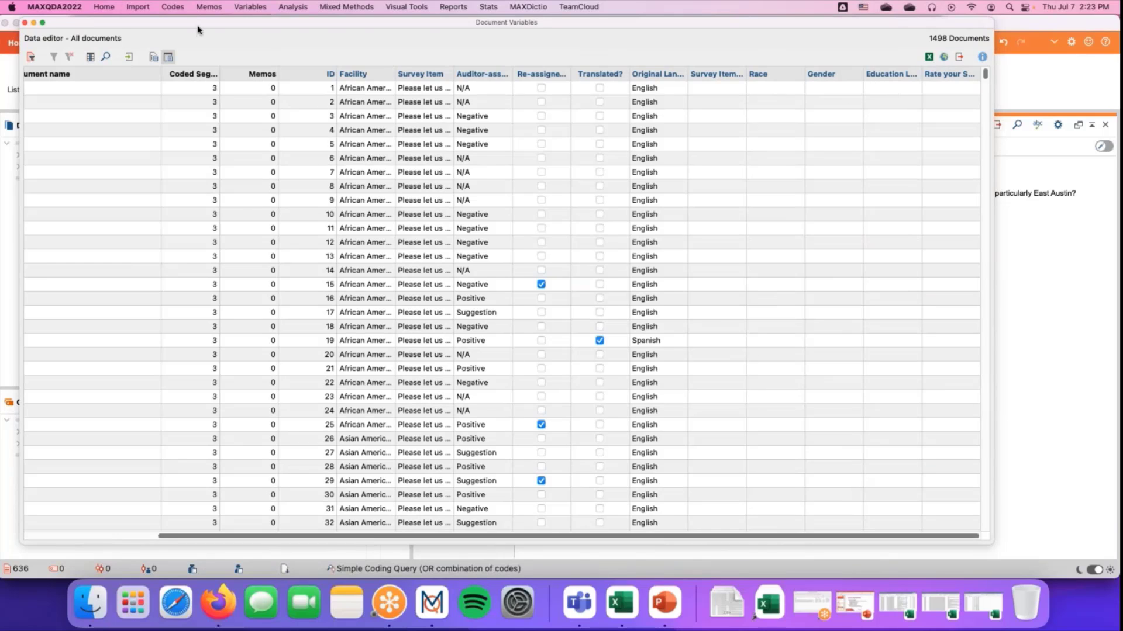
drag(197, 26, 192, 29)
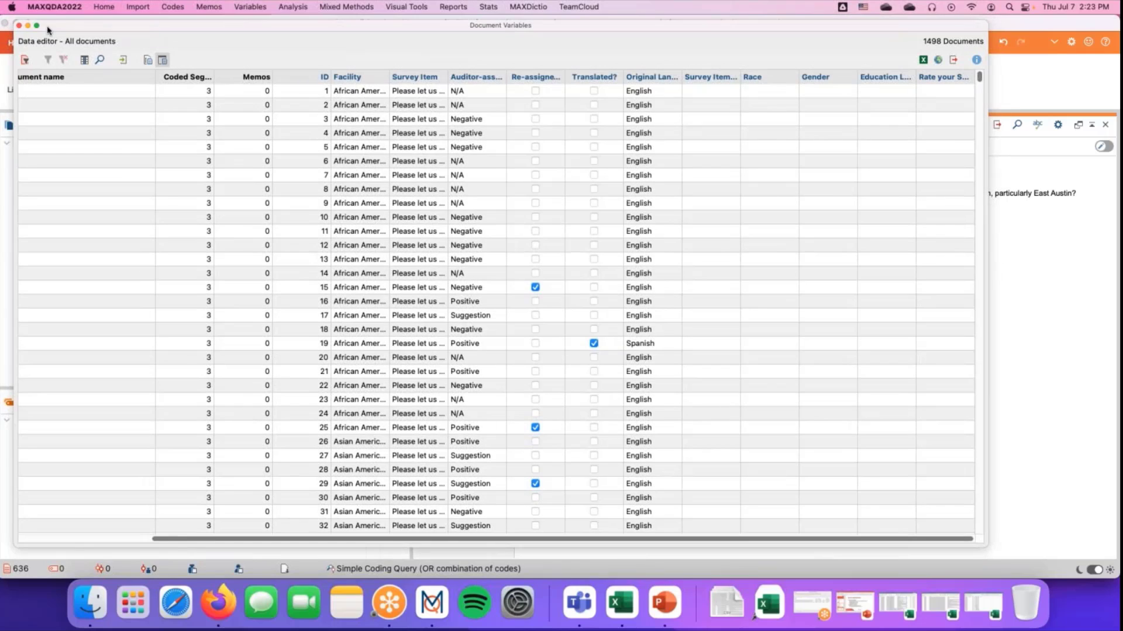
click(19, 26)
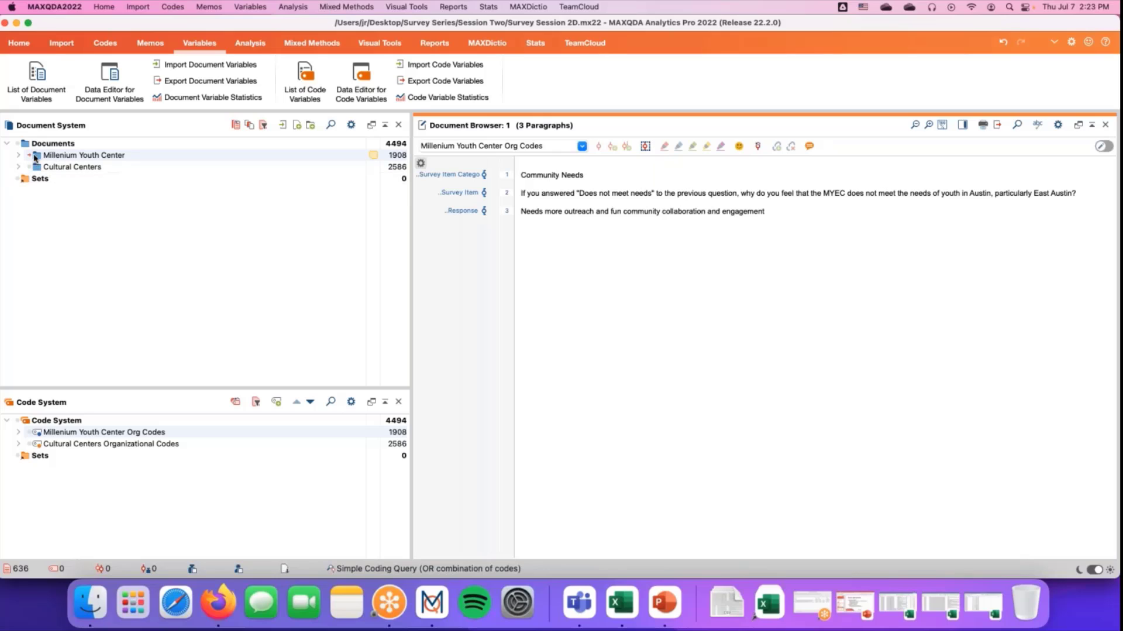
Deactivate all documents and briefly expand the Millenium Youth Center group to view its documents
click(236, 126)
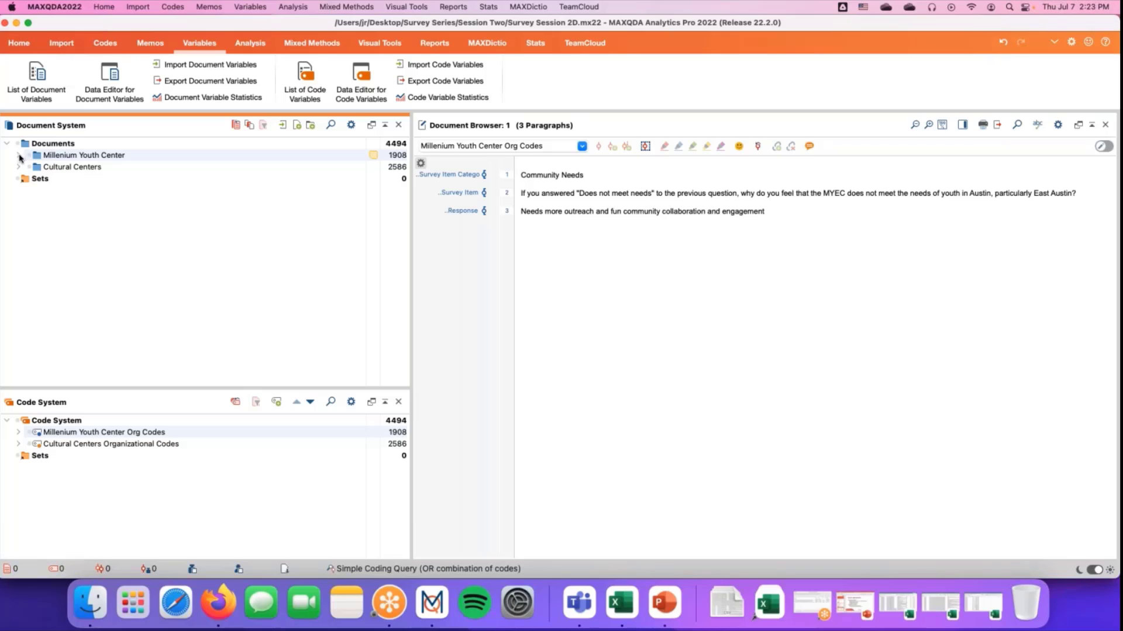
click(18, 155)
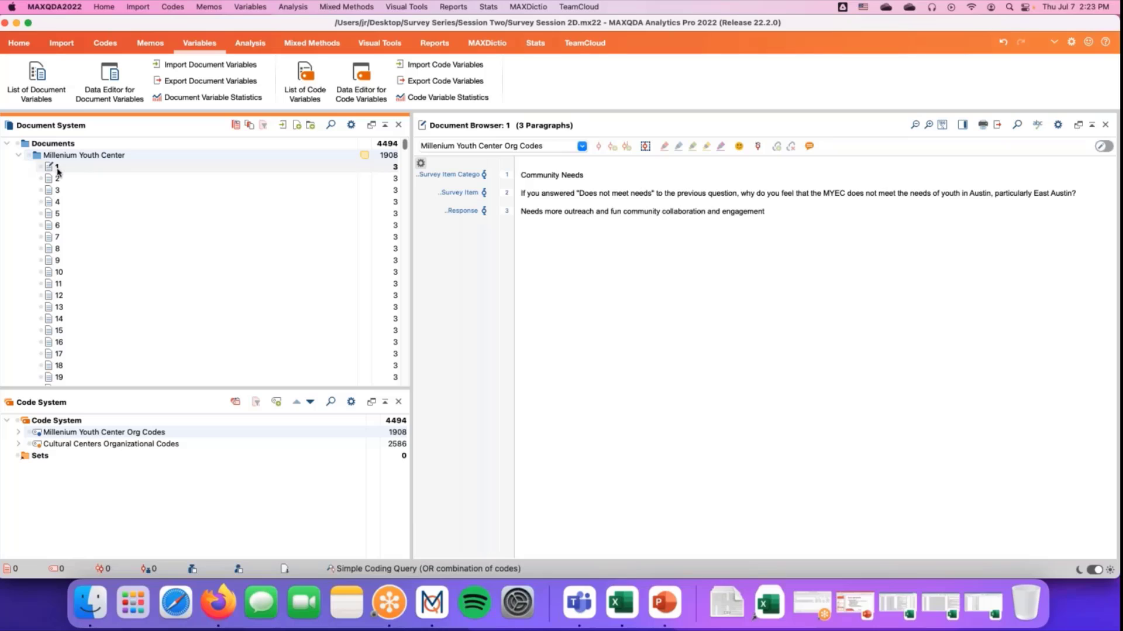
click(19, 156)
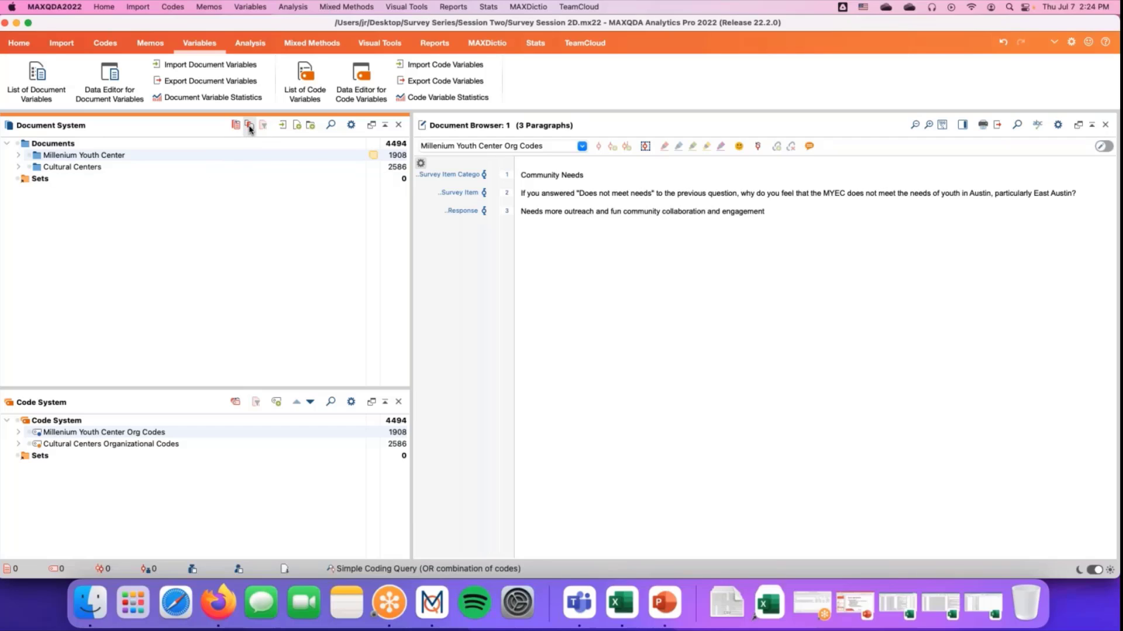
Start activating documents by variables for all documents and add Race and Gender as conditions
right_click(157, 145)
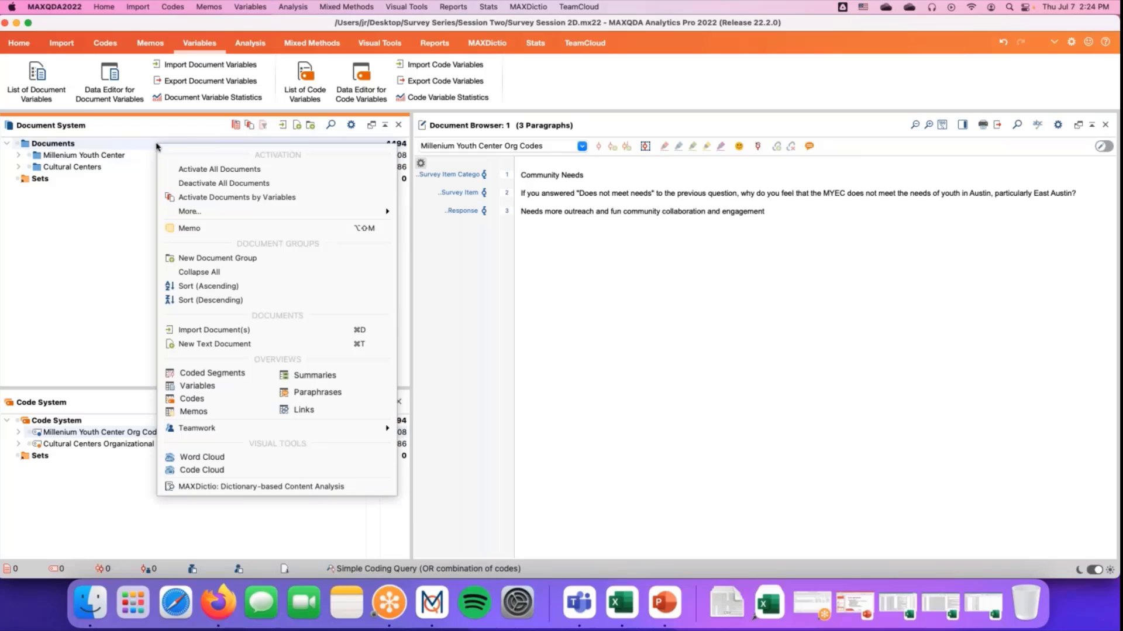
click(244, 198)
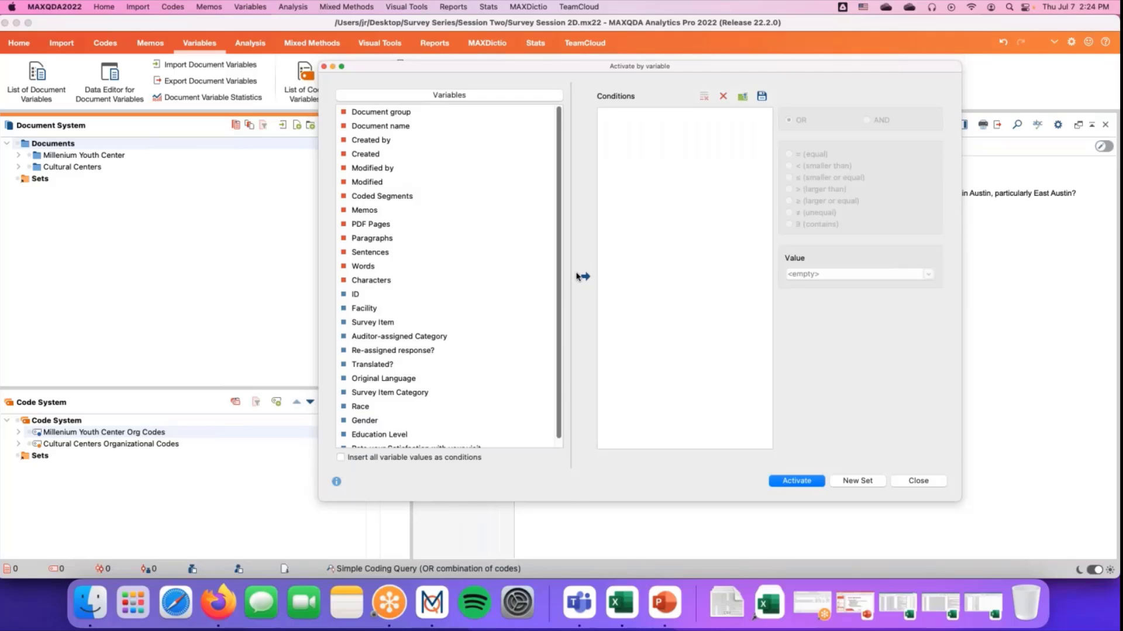
scroll(467, 380, down, 1)
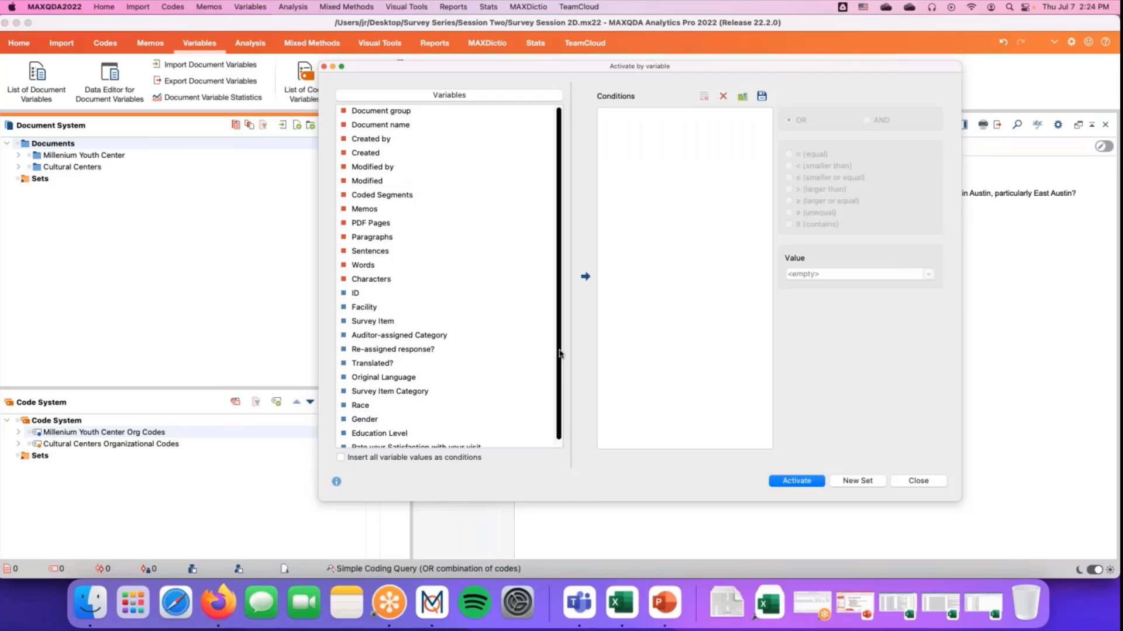
click(371, 402)
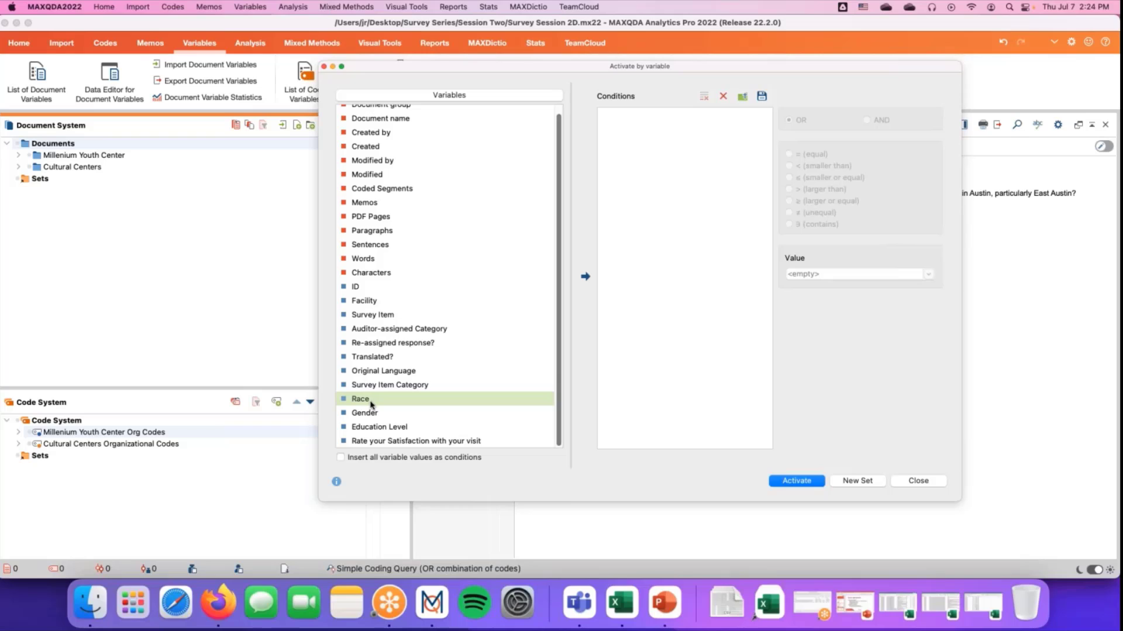
double_click(371, 404)
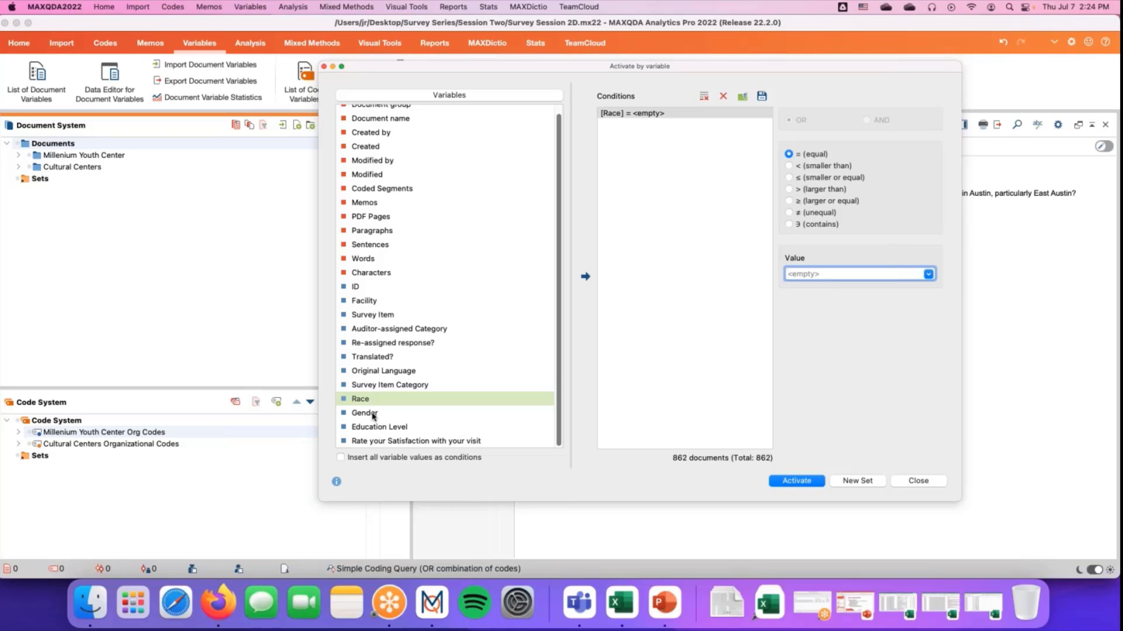
double_click(373, 413)
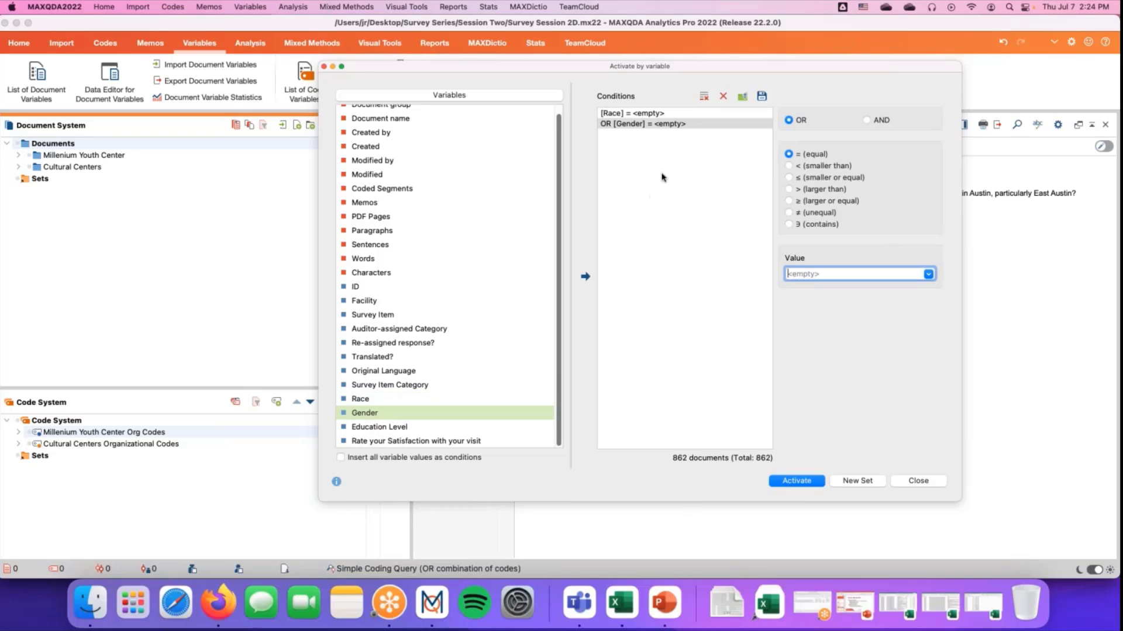
Set the Race condition's value to Asian
drag(777, 69, 592, 75)
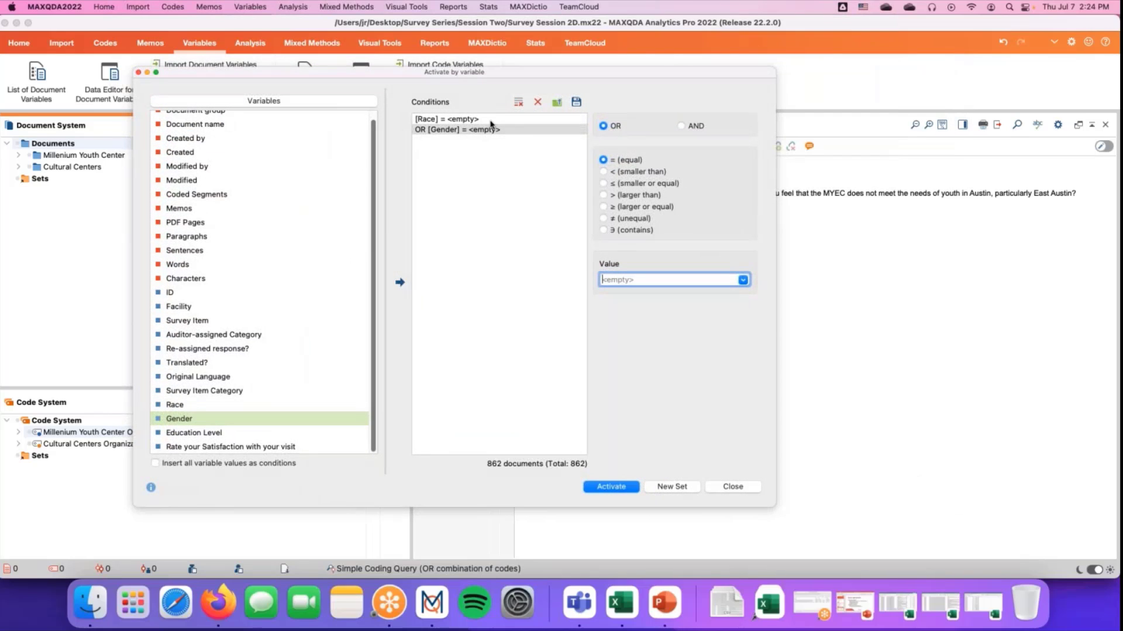
click(489, 120)
click(742, 279)
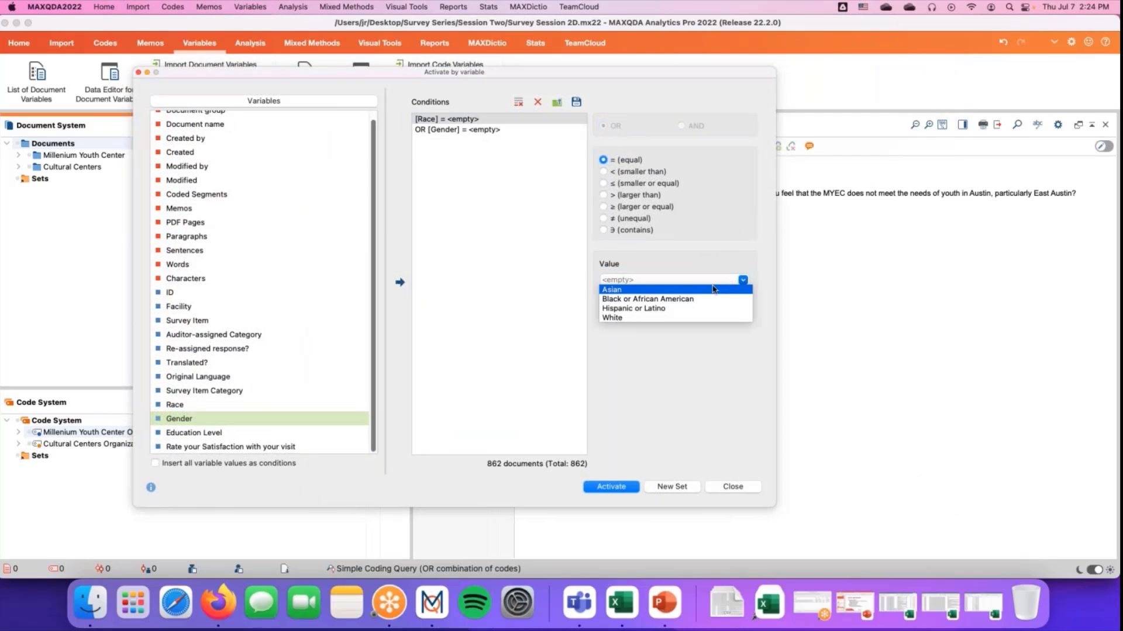
click(713, 289)
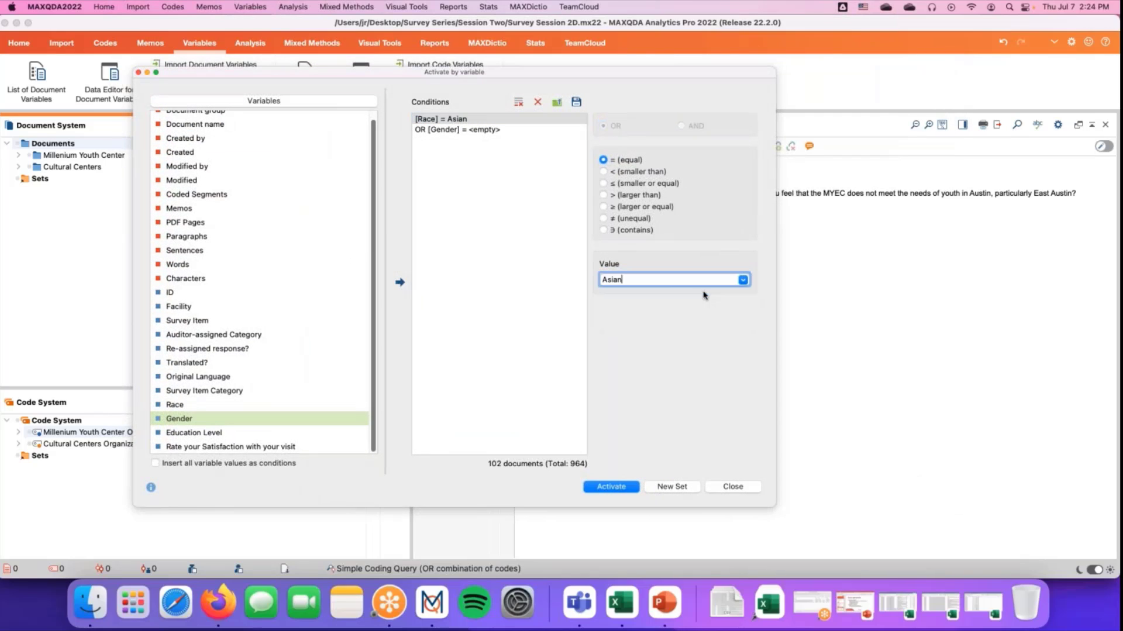
Link the Gender condition to the Race condition with AND and set its value to Female
click(468, 131)
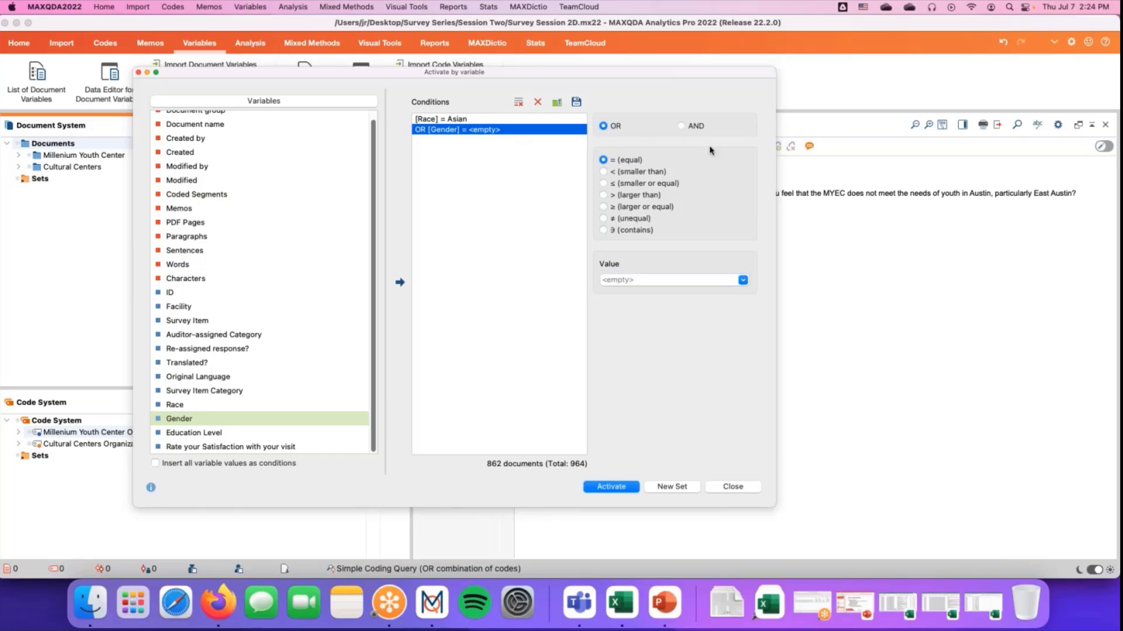
click(680, 127)
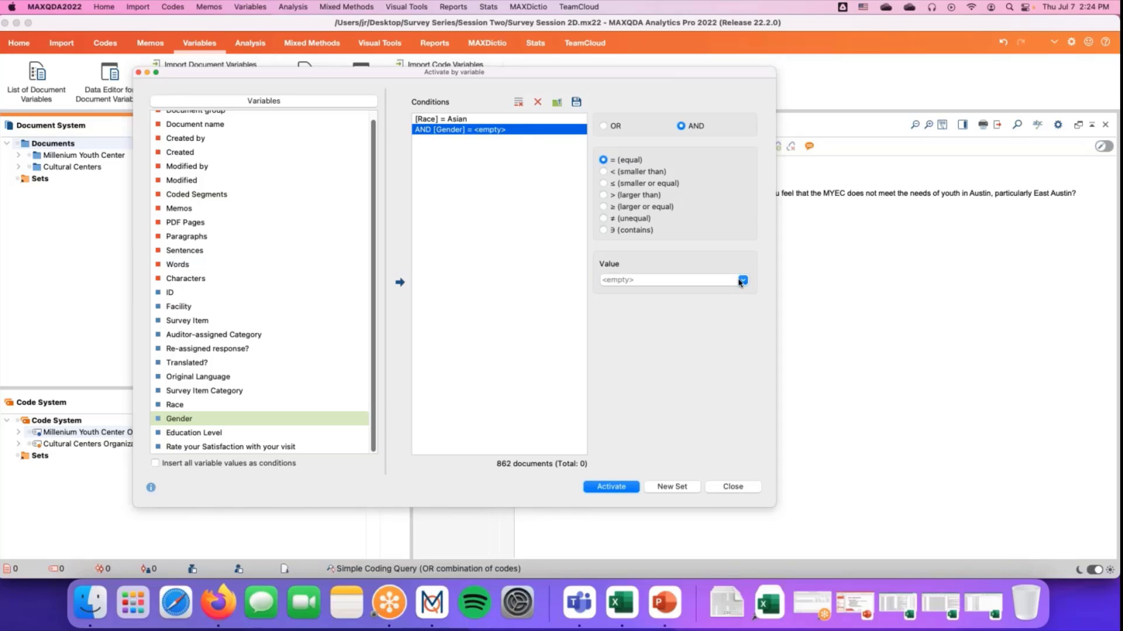
click(741, 281)
click(708, 298)
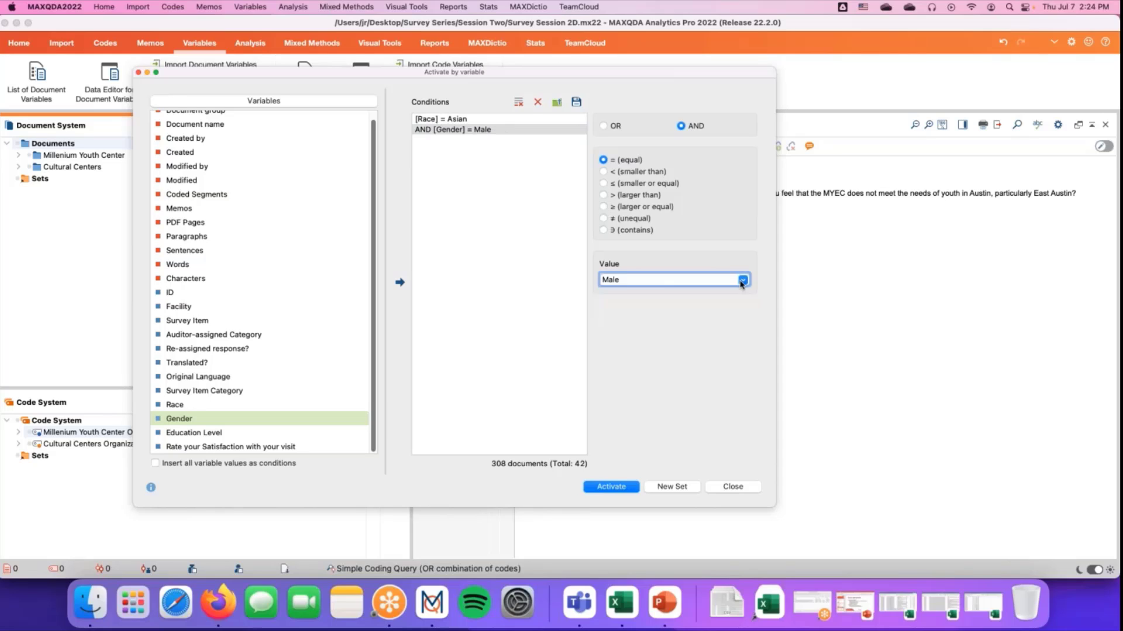
click(743, 282)
click(718, 298)
click(745, 282)
click(702, 291)
Create a new document set from the Asian and Female conditions, close the dialog and look through the set's documents before collapsing it
click(664, 490)
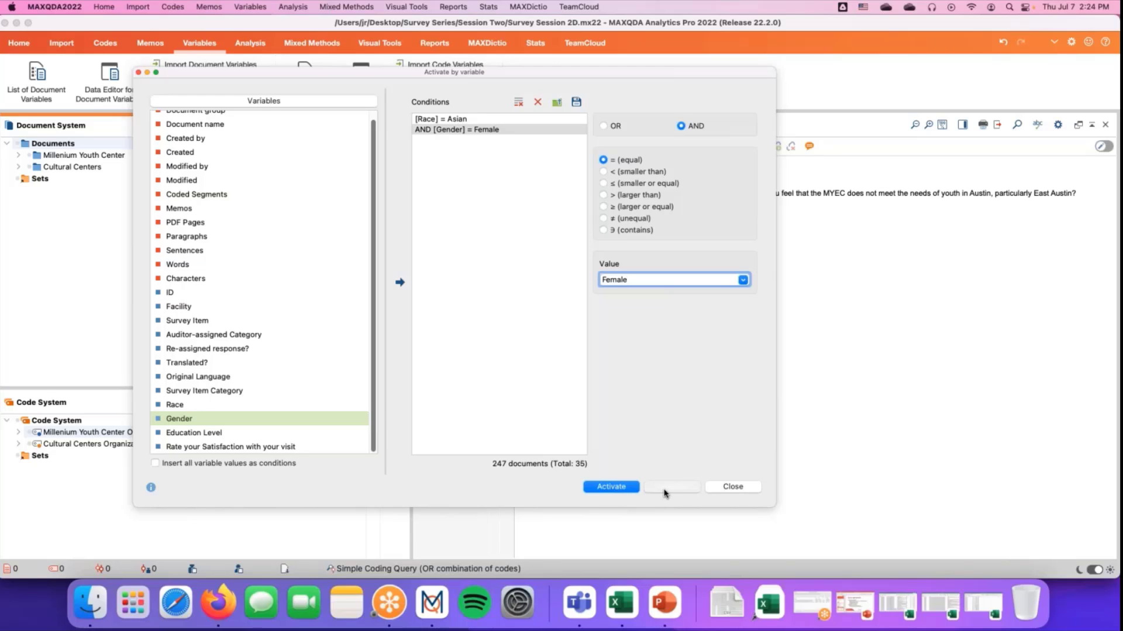
click(139, 72)
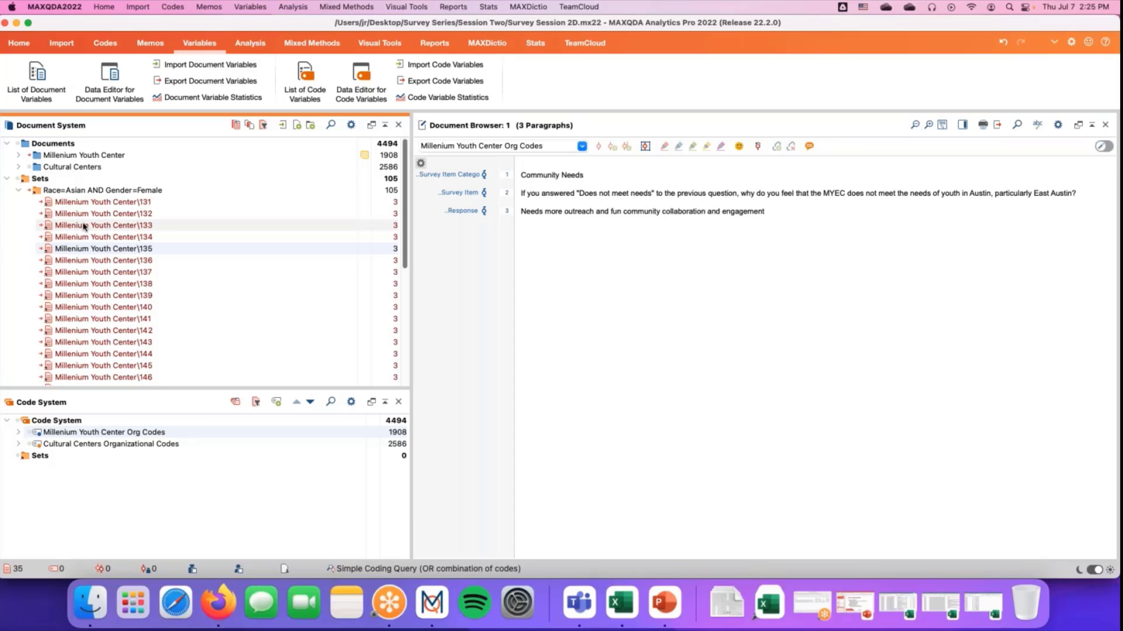
scroll(84, 225, down, 3)
scroll(84, 225, up, 3)
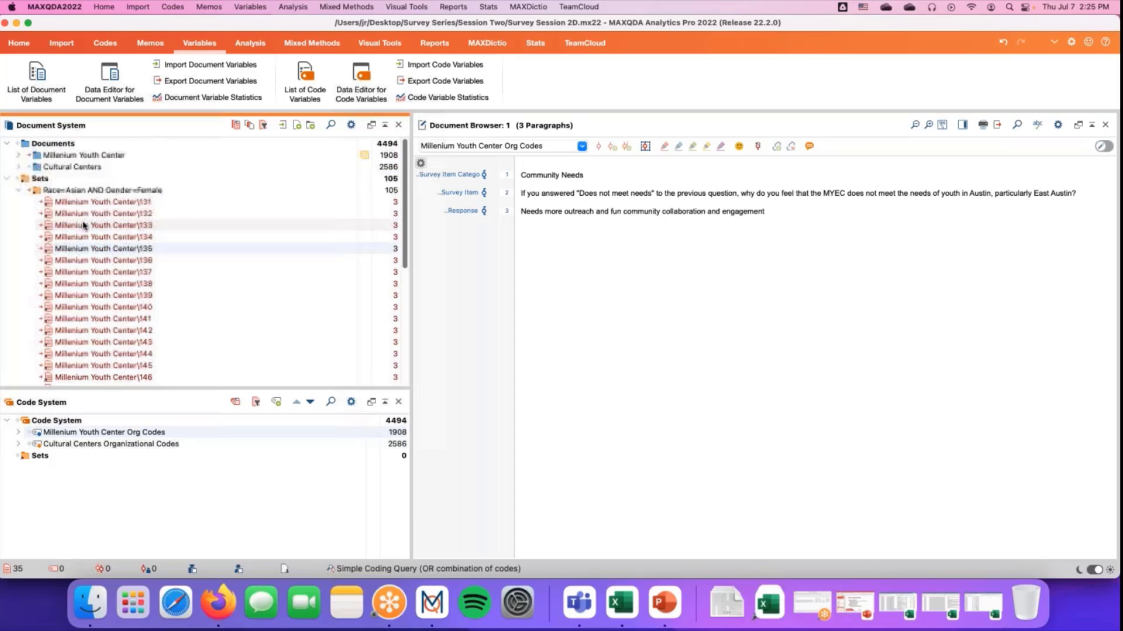
click(18, 190)
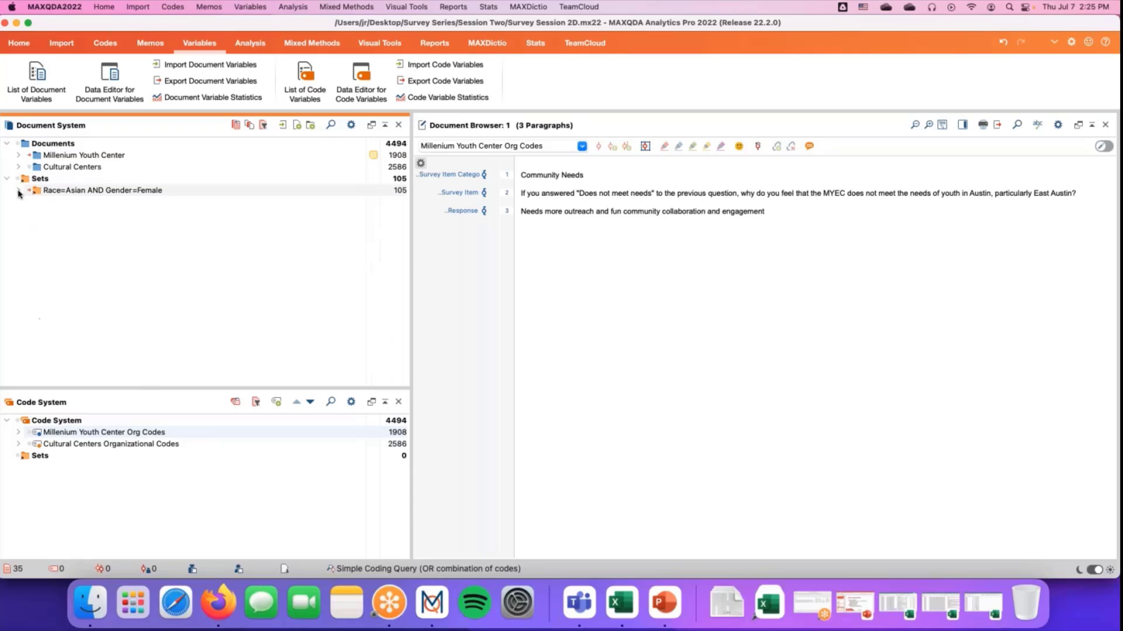
Insert all values of the Race variable as conditions for activating documents by variable, and close the dialog without creating a set
click(254, 130)
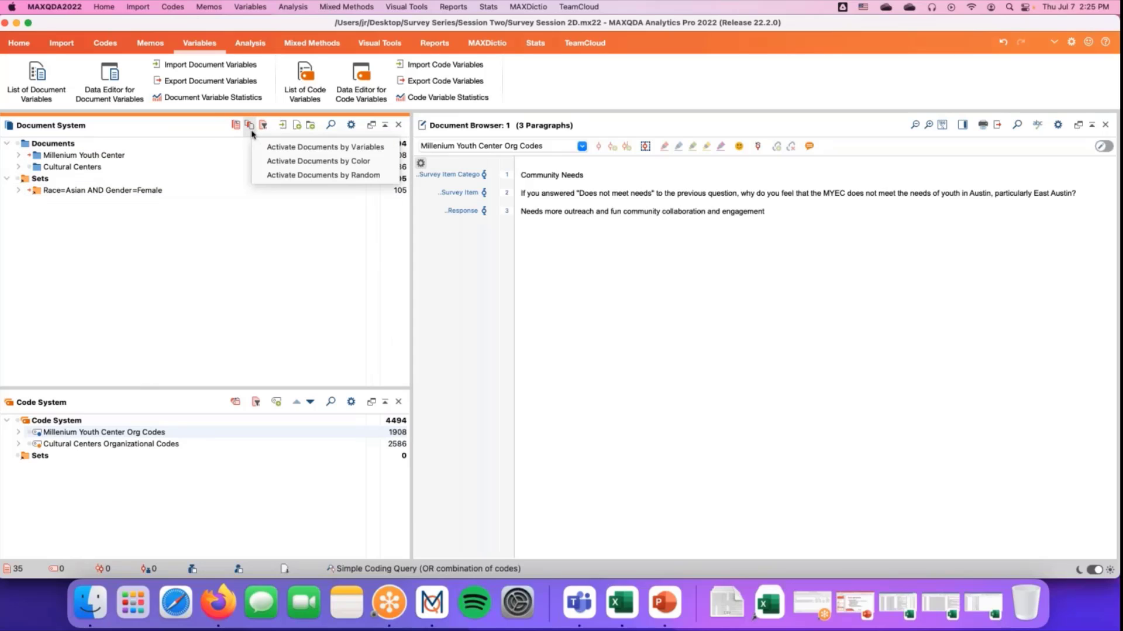
click(269, 148)
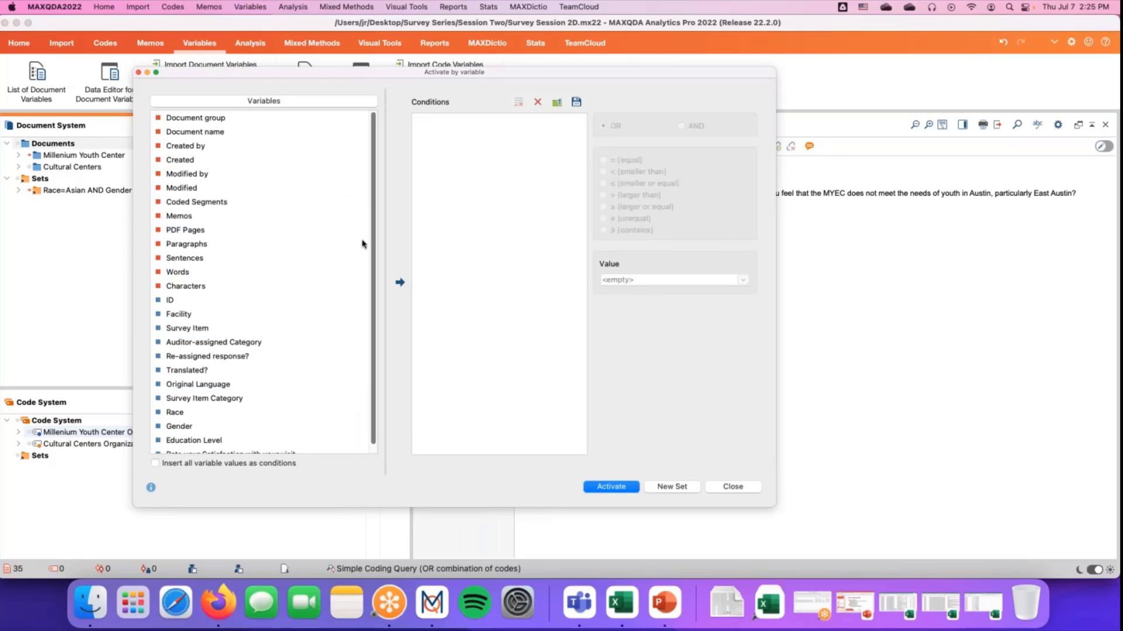
scroll(228, 433, down, 1)
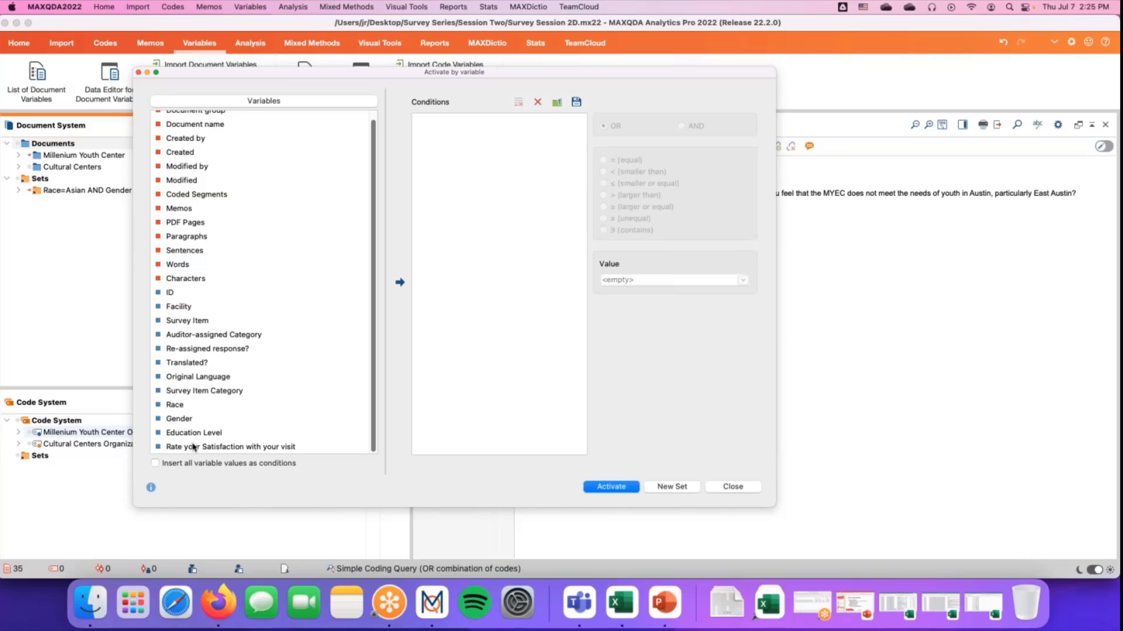
click(155, 463)
click(175, 406)
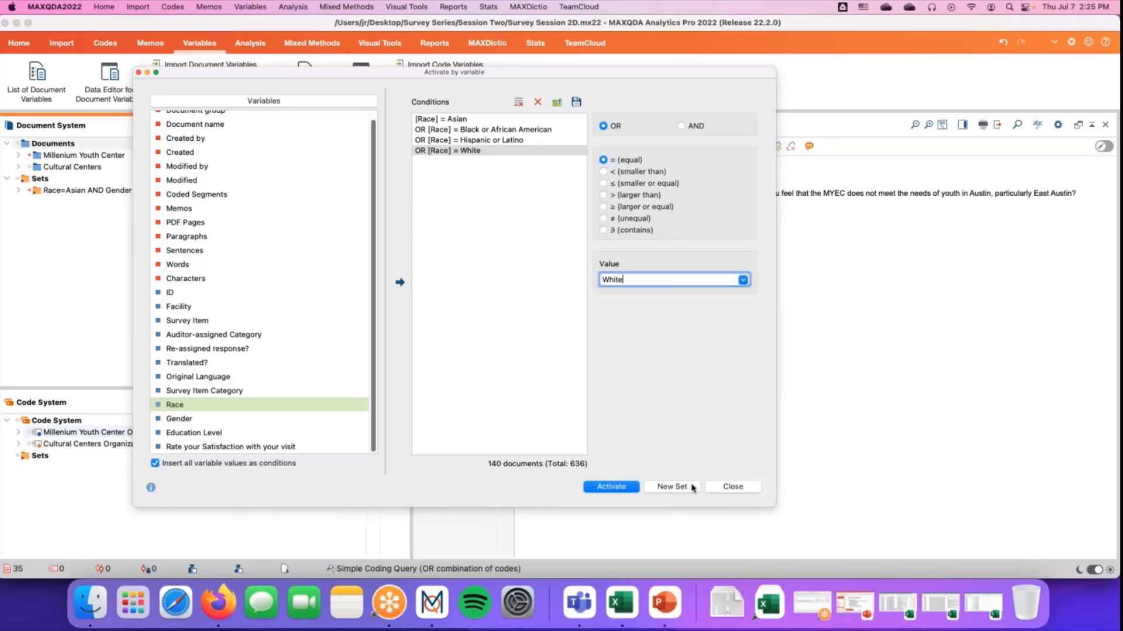
click(732, 487)
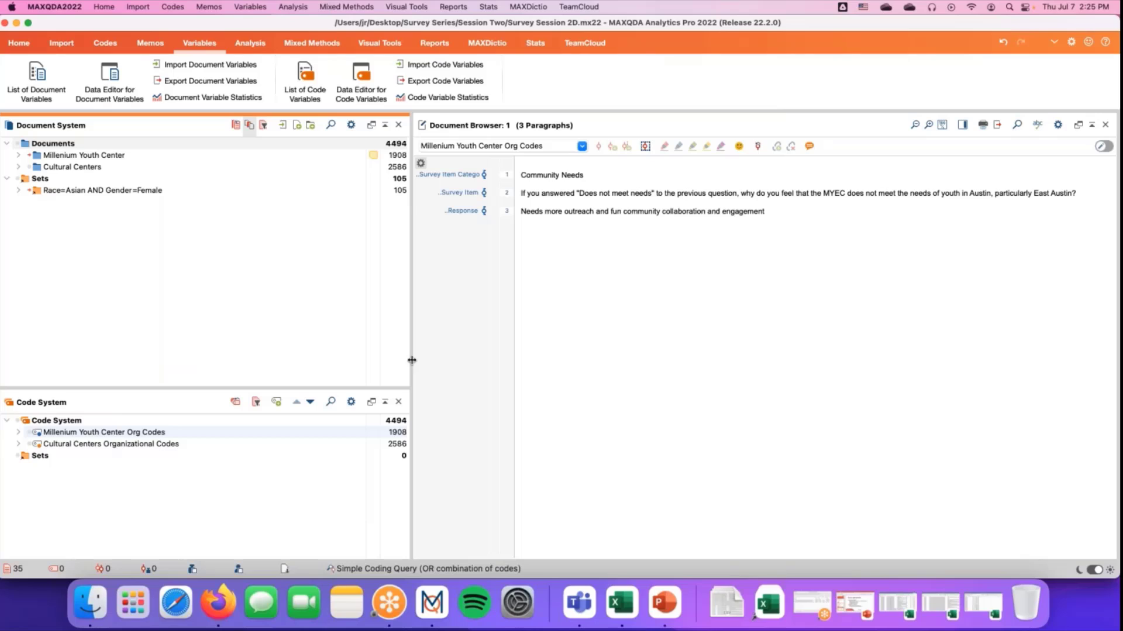
Narrow the Document System and Code System panes slightly and enlarge the Code System pane upward
drag(412, 360, 386, 360)
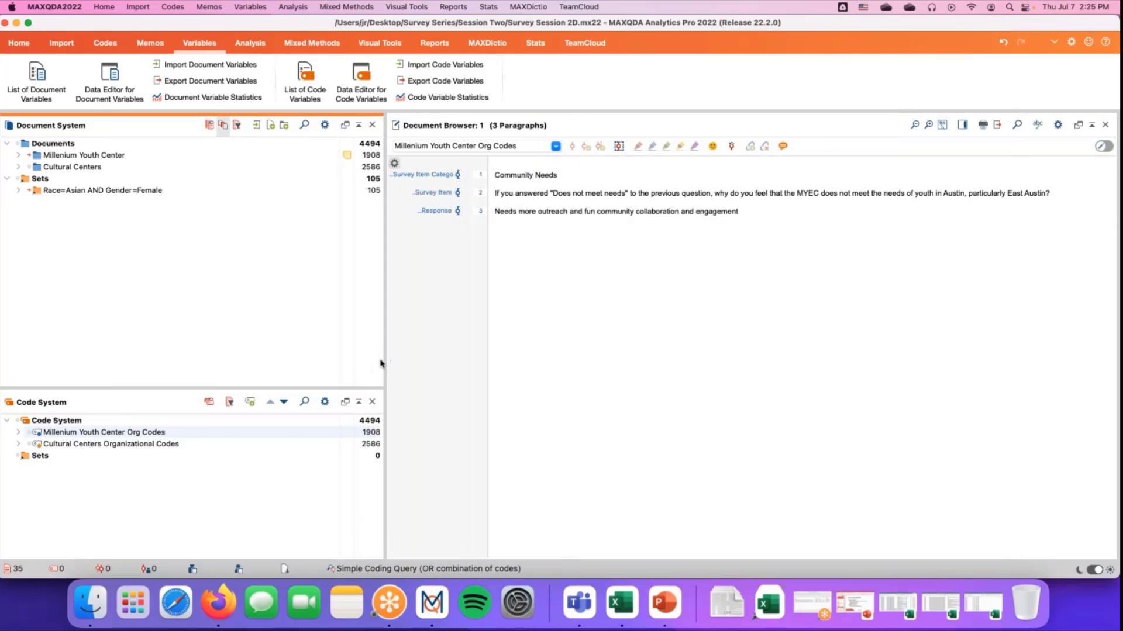
drag(384, 362, 385, 363)
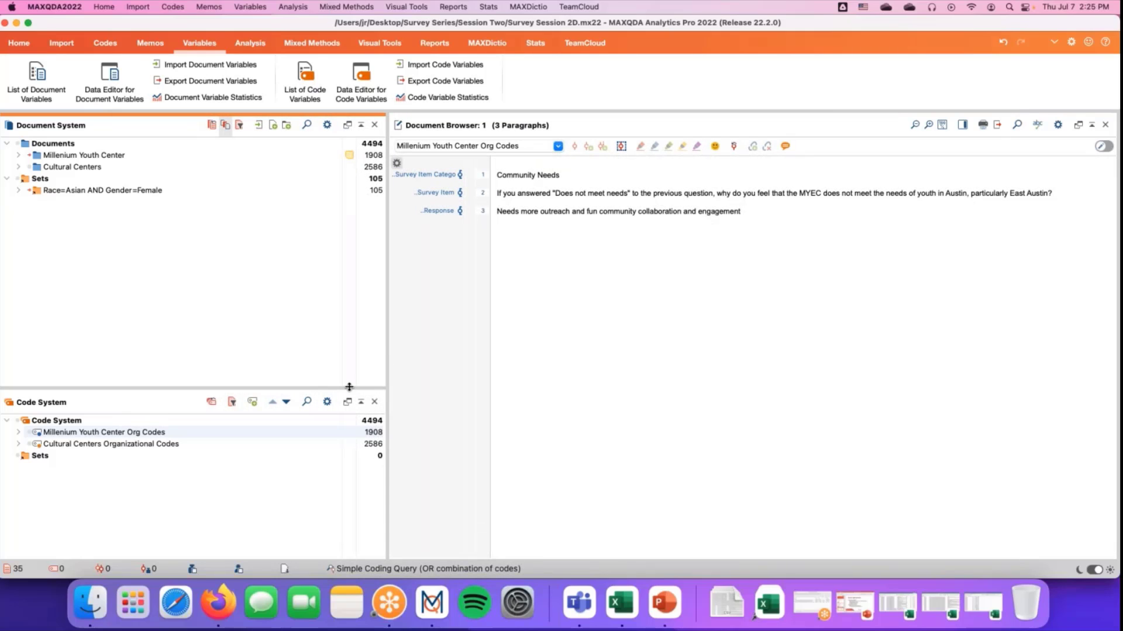
drag(349, 387, 362, 274)
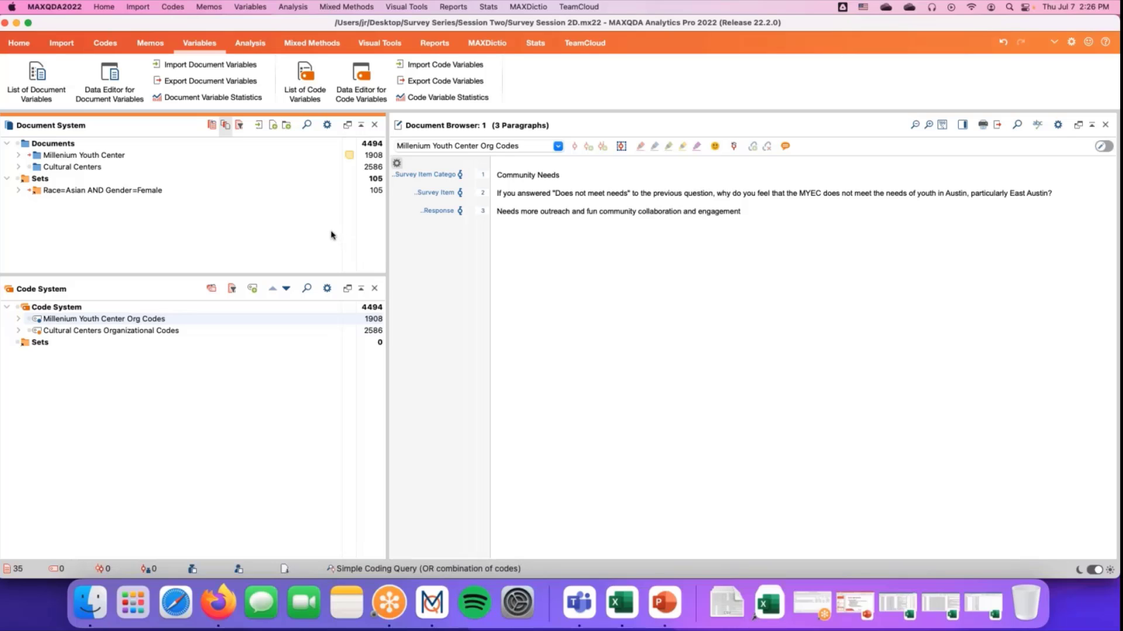
drag(245, 272, 244, 282)
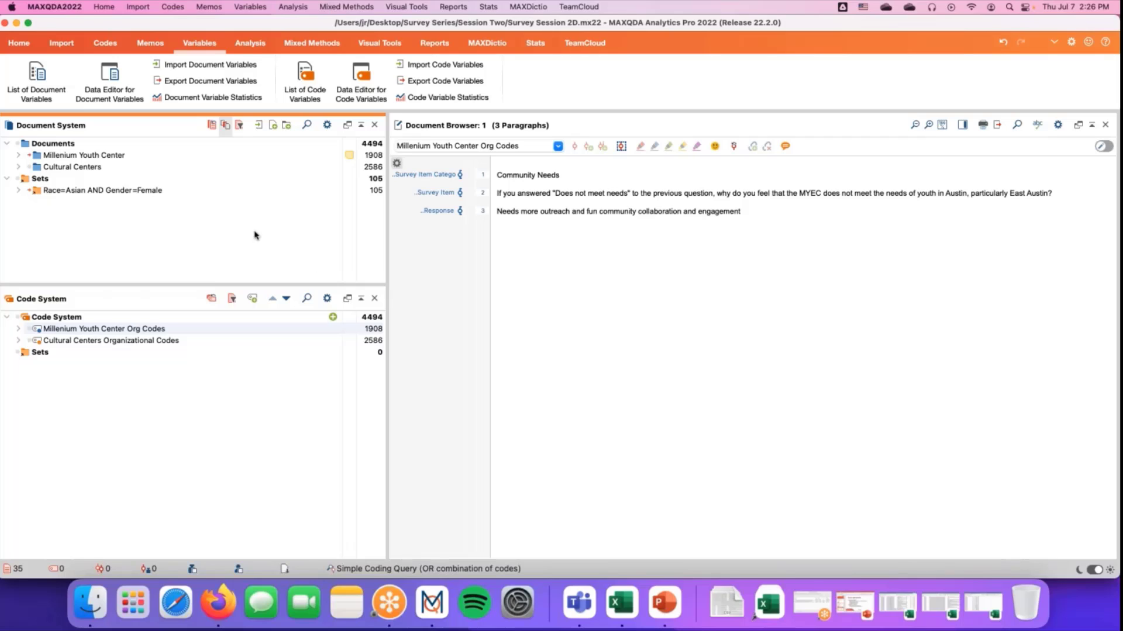
Start Categorize Survey Data without the restriction to activated documents, and reset all document and code activations
click(250, 43)
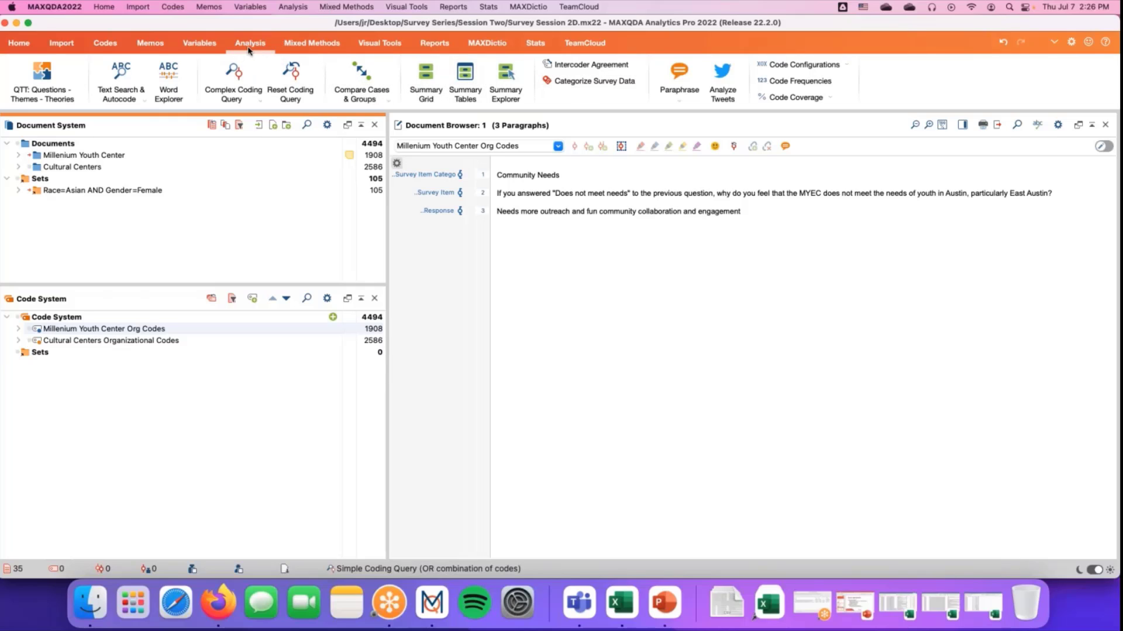
click(573, 83)
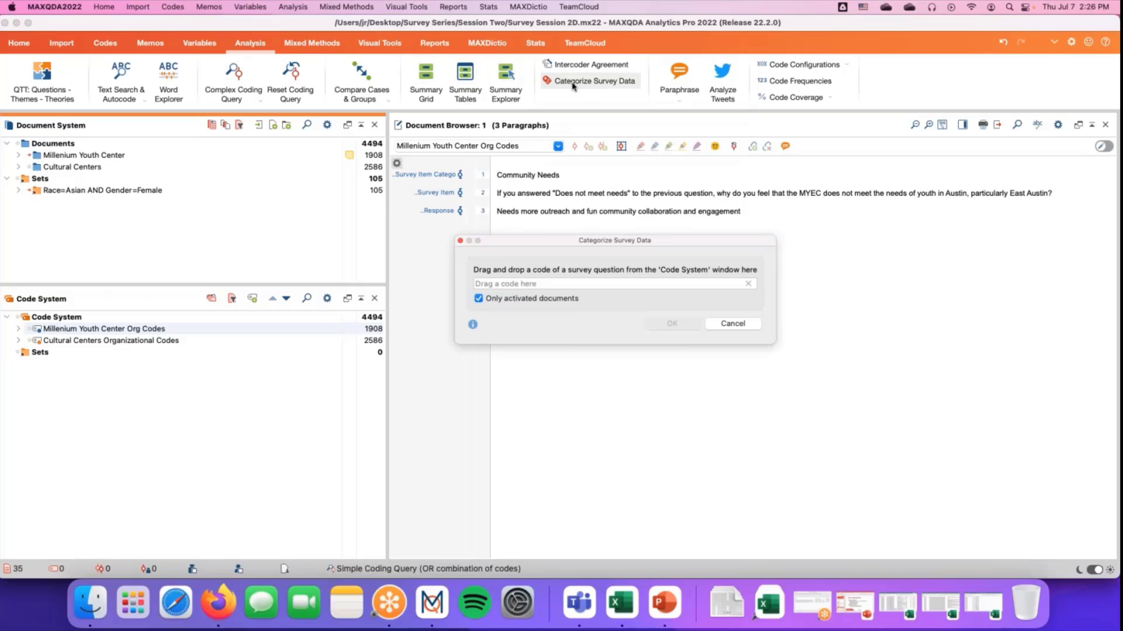
click(479, 301)
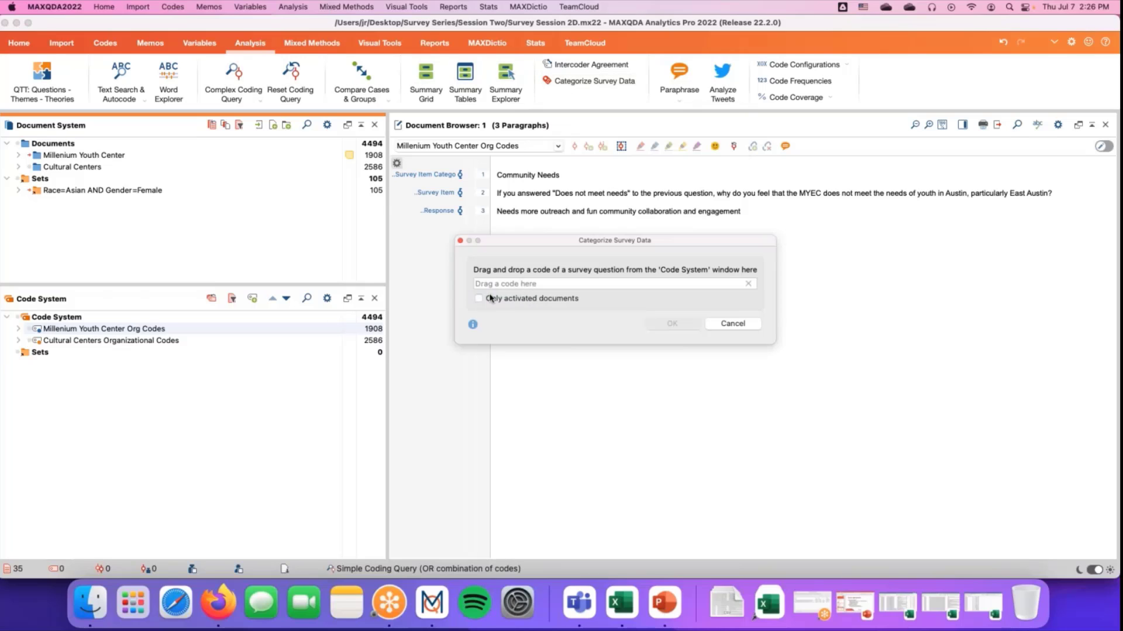
click(211, 124)
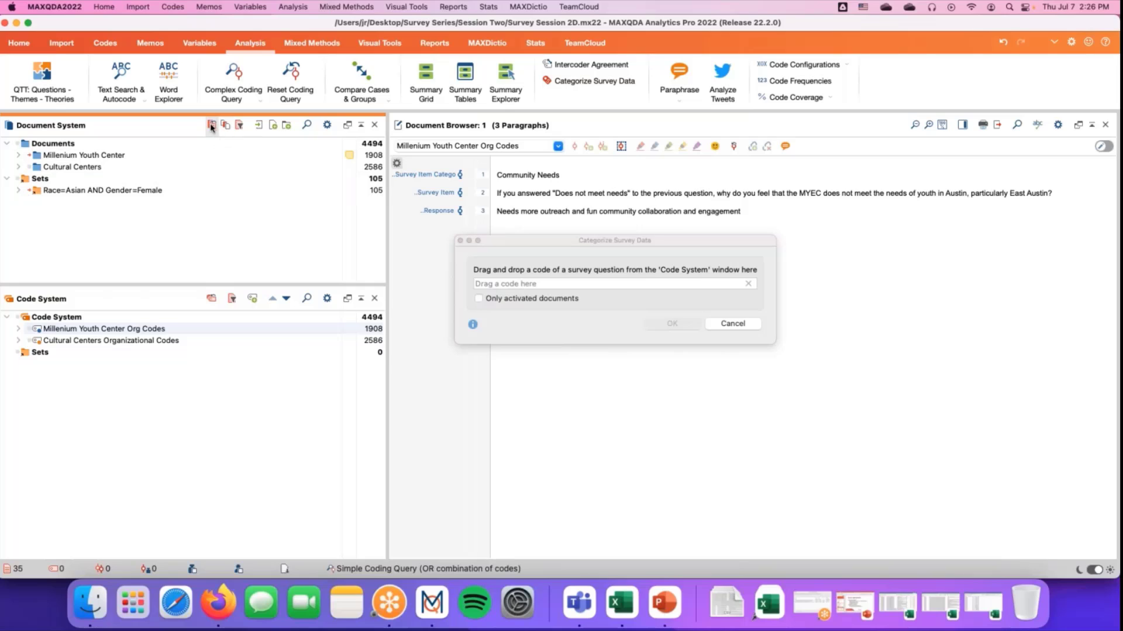
click(212, 298)
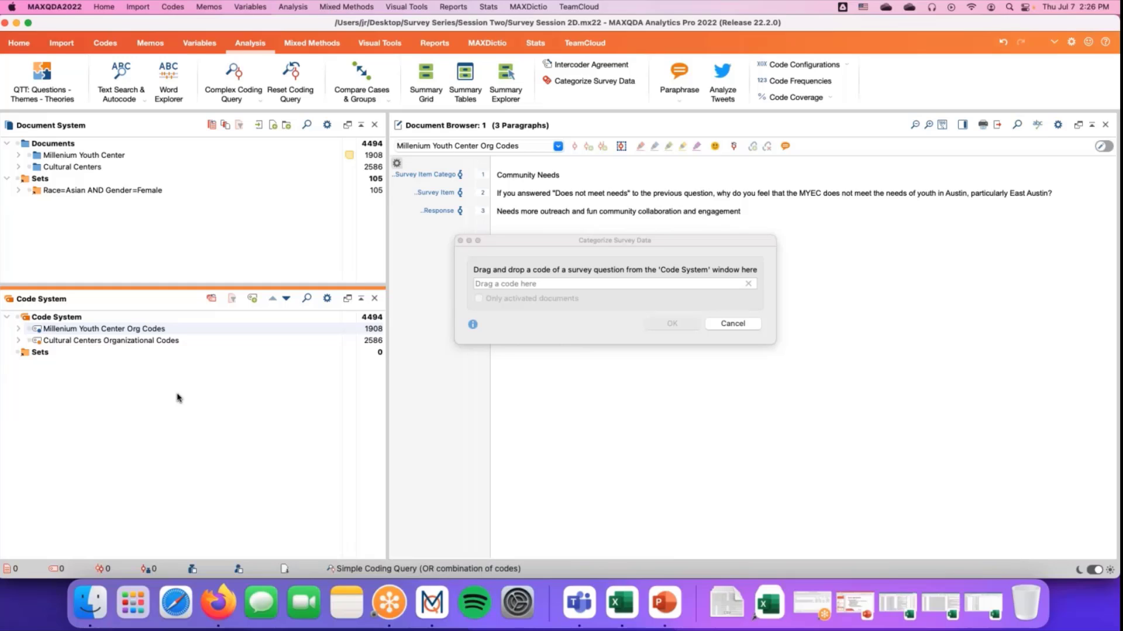
Categorize the Response code of Cultural Centers Organizational Codes for only the activated George Washington Carver Museum documents
click(18, 341)
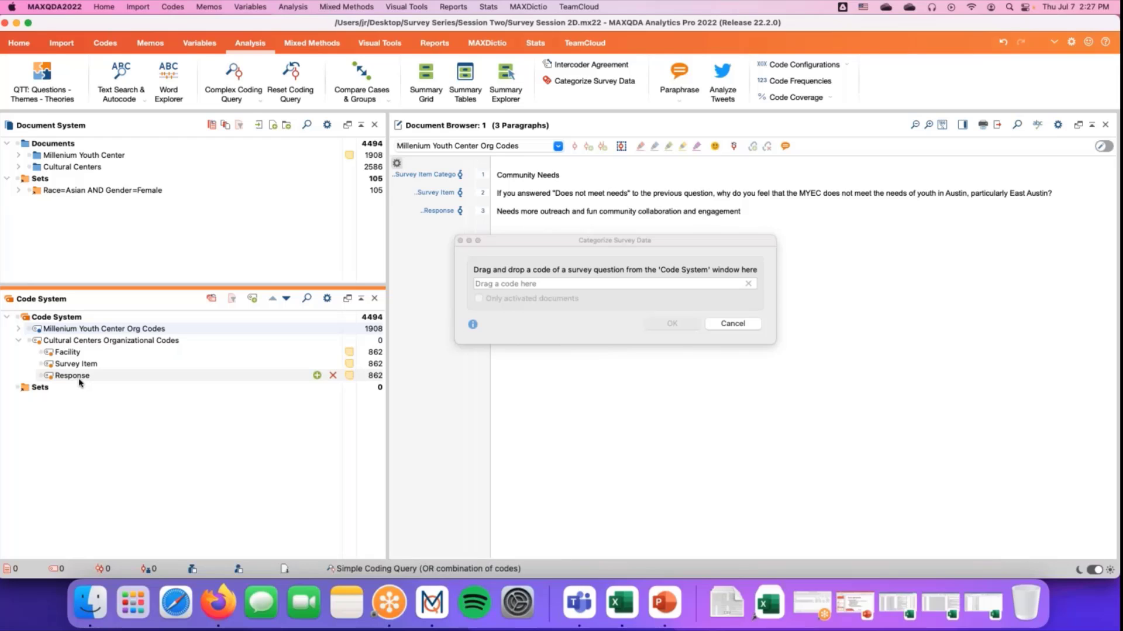
drag(77, 380, 522, 284)
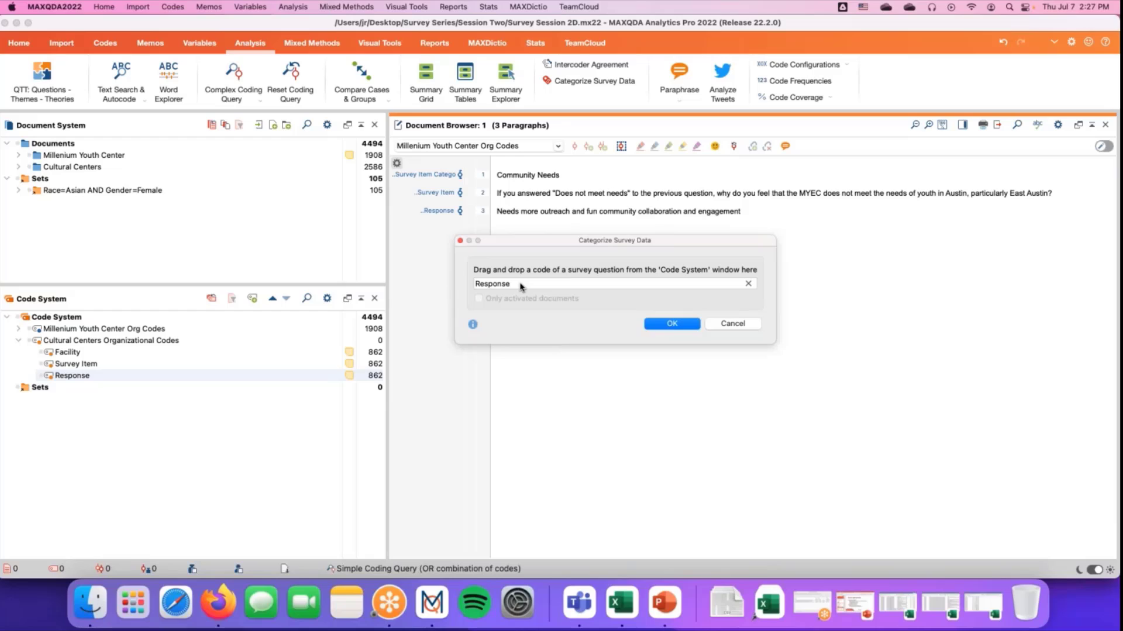
click(18, 168)
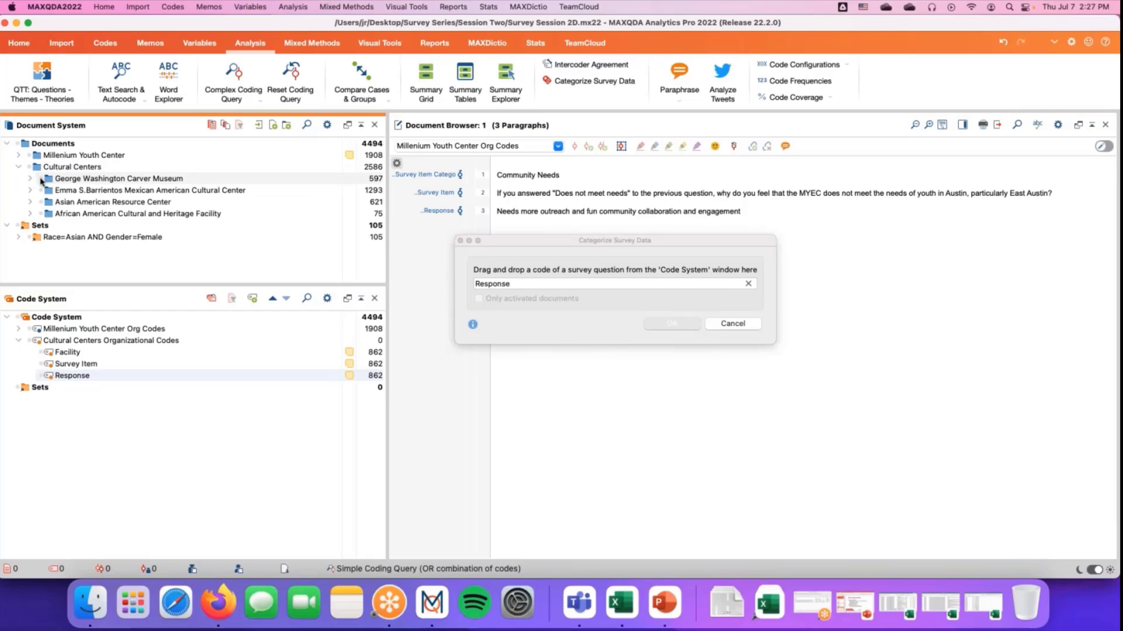
click(41, 179)
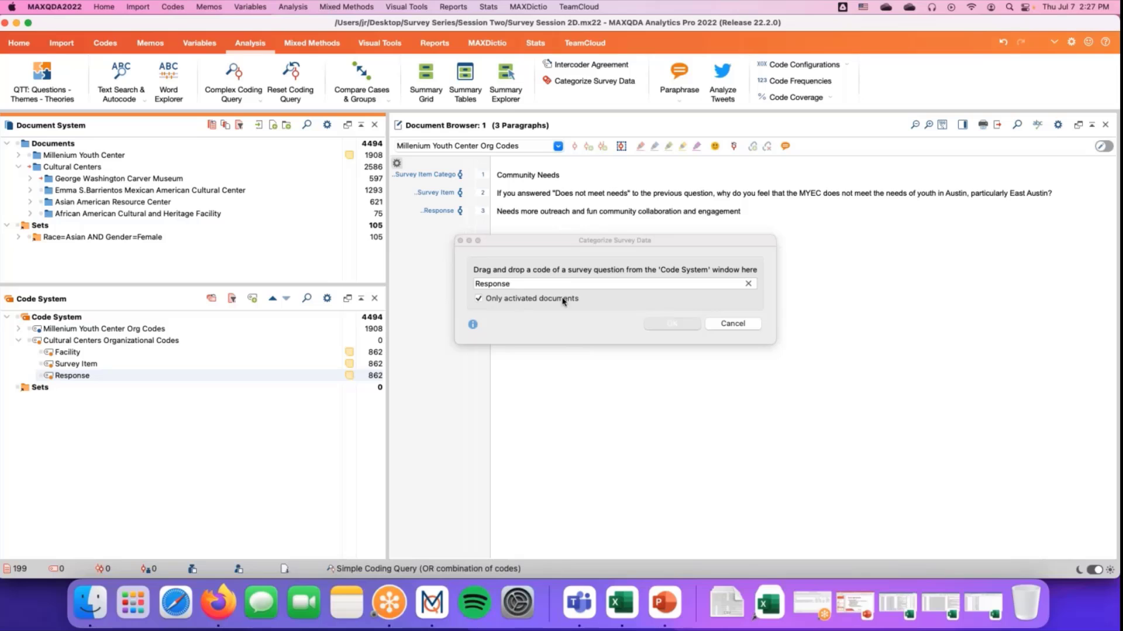
click(677, 325)
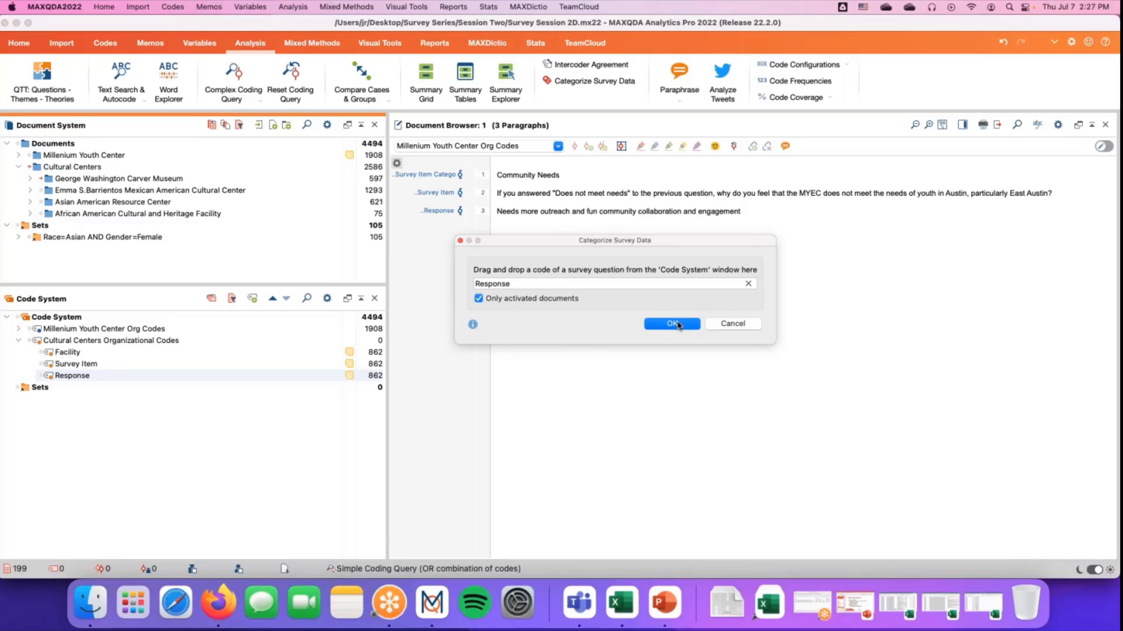
click(677, 325)
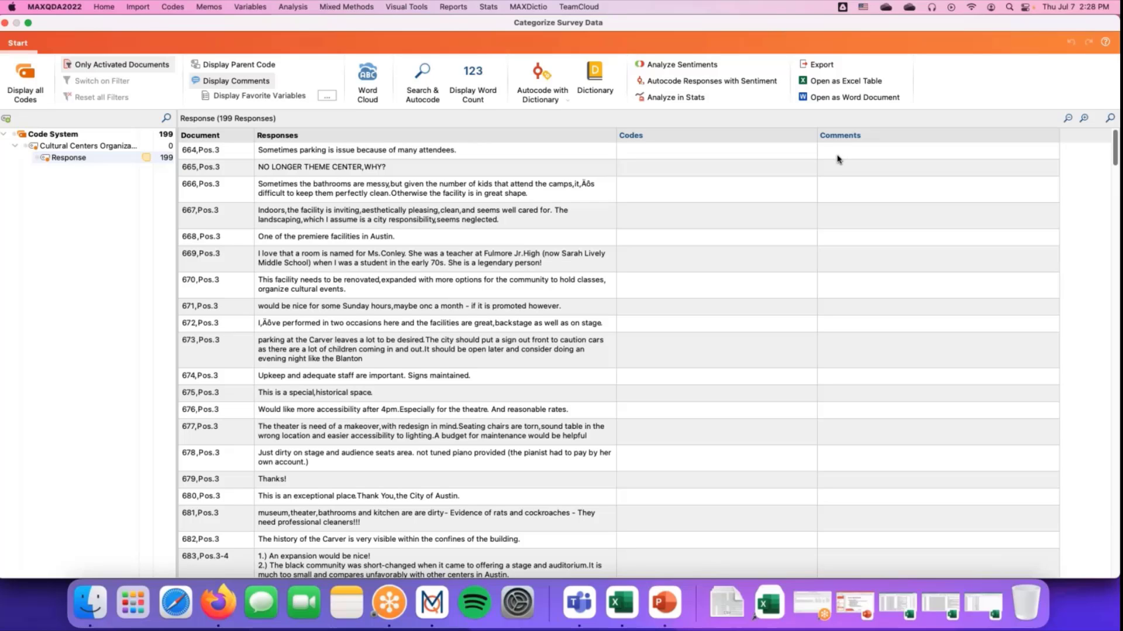
Generate a word cloud from the survey responses and check the hit counts of individual words
click(368, 79)
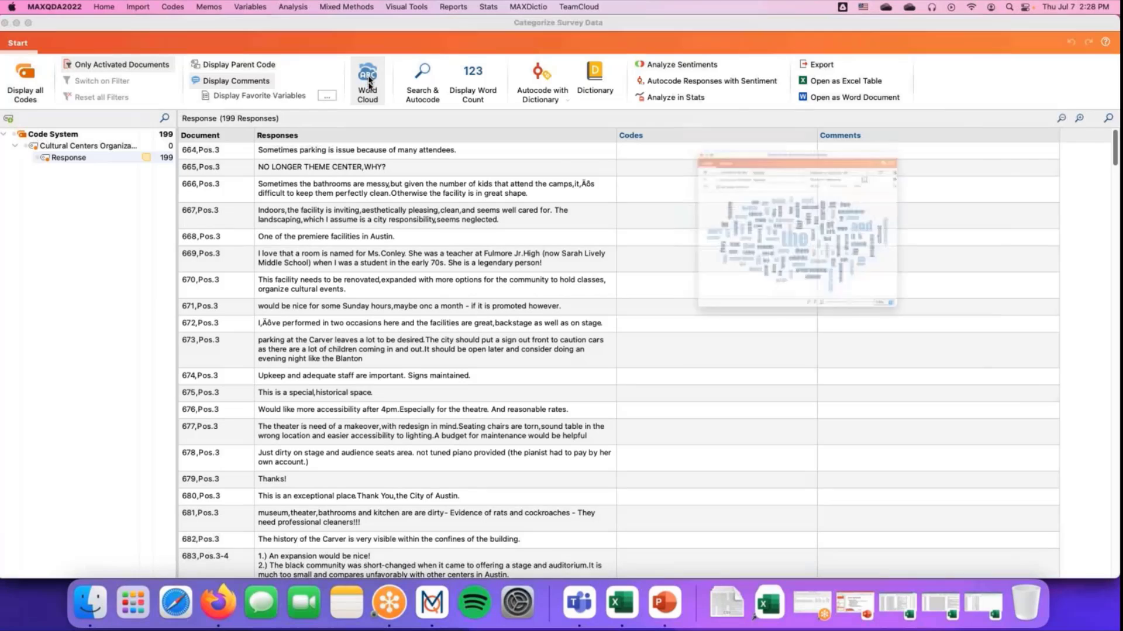
drag(658, 61, 411, 62)
mouse_move(451, 277)
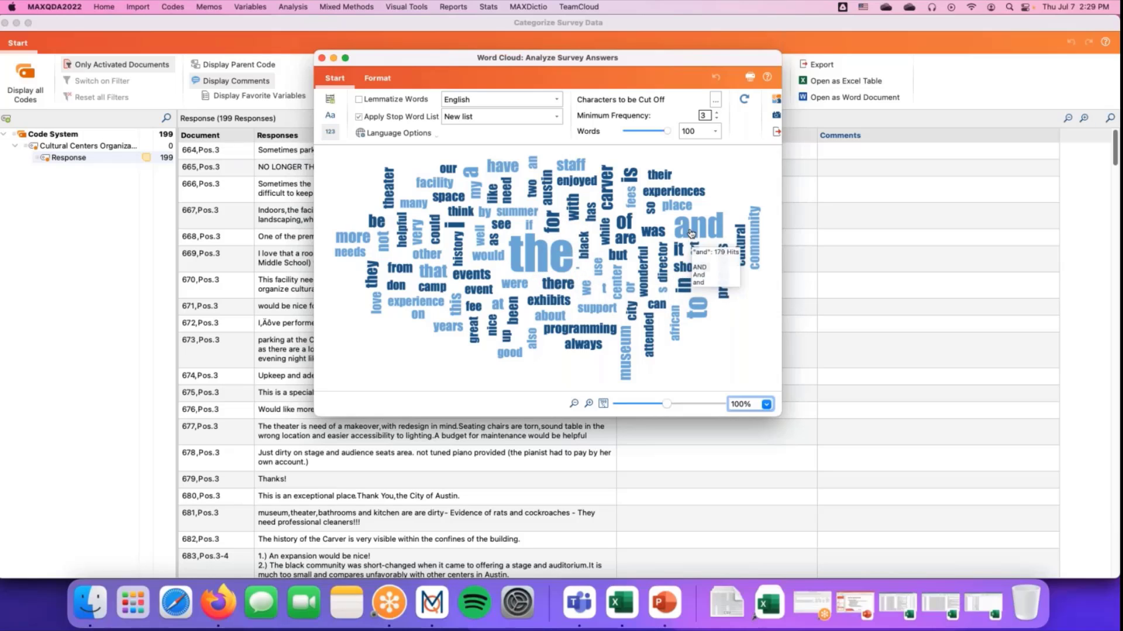
mouse_move(692, 253)
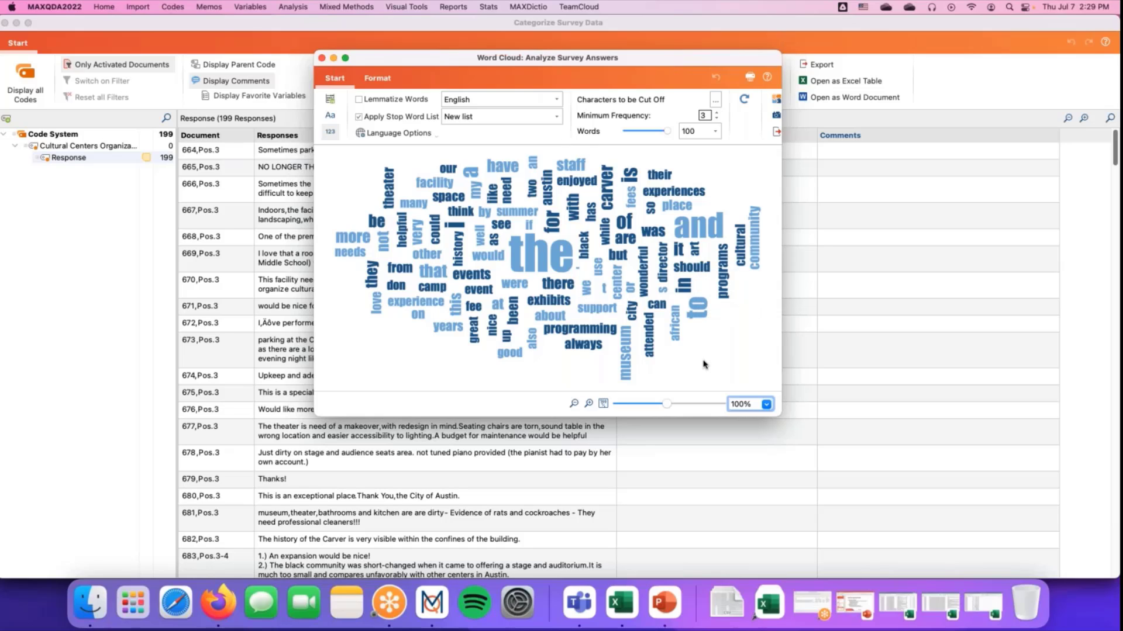
Autocode the word "exhibits" from the word cloud with the new code "Autocode - ANY: exhibits" at sentence level, and close the word cloud
mouse_move(546, 306)
right_click(545, 303)
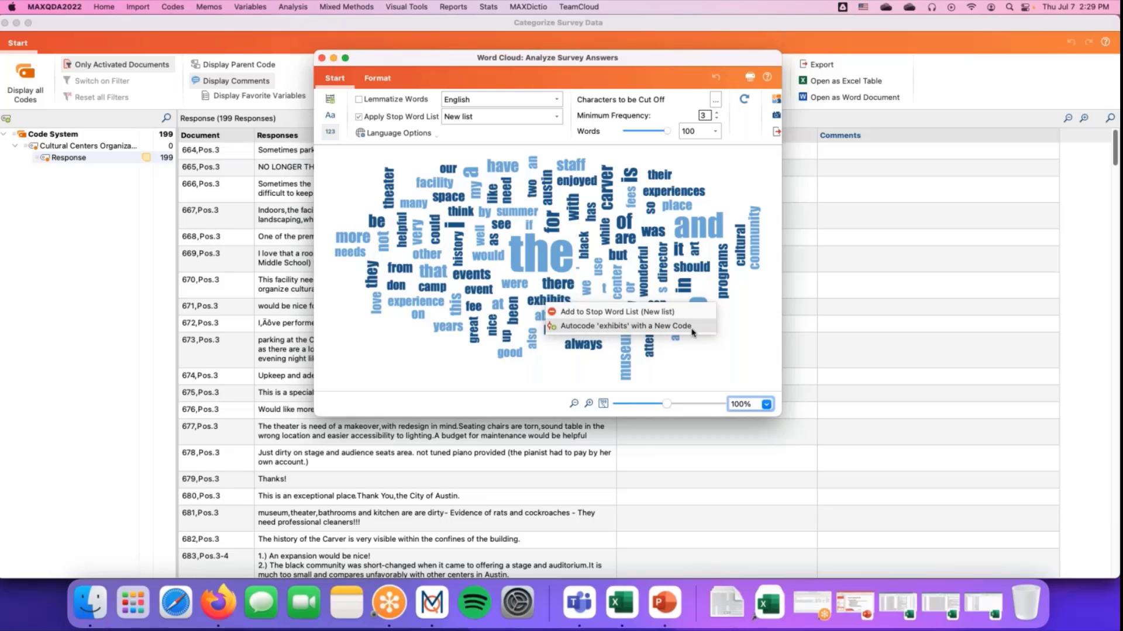
click(621, 329)
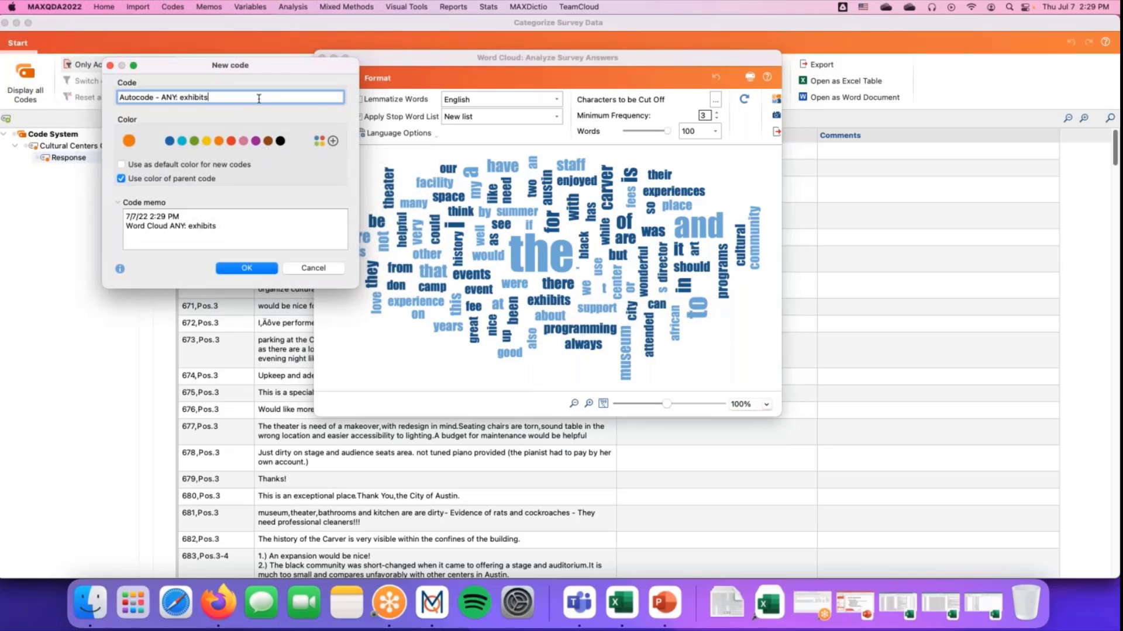
click(246, 269)
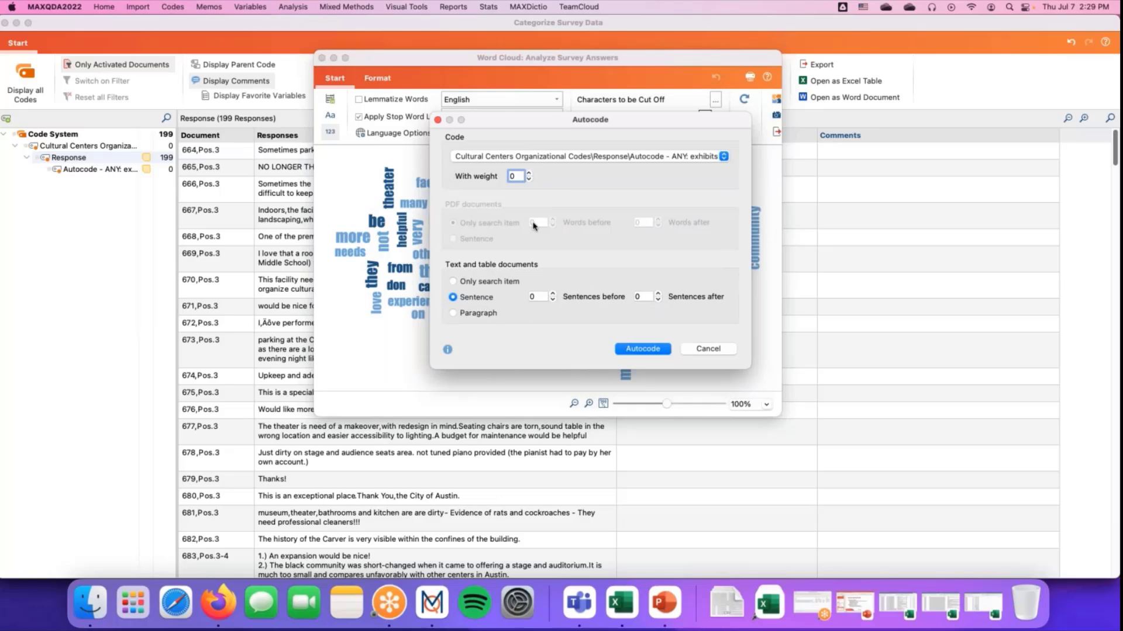
click(630, 350)
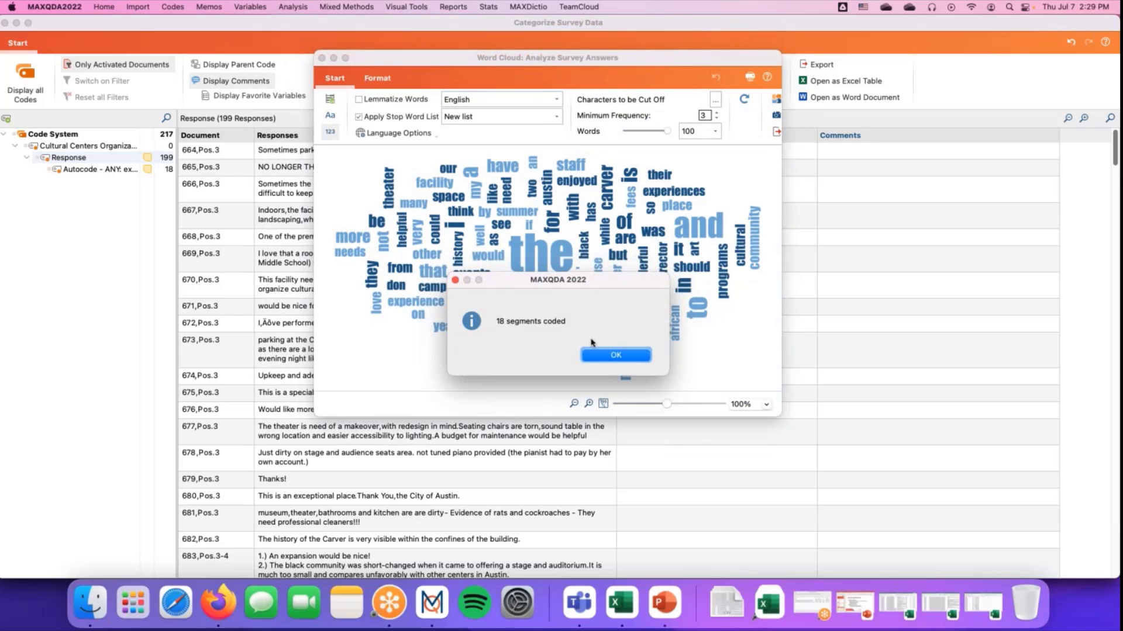
click(605, 357)
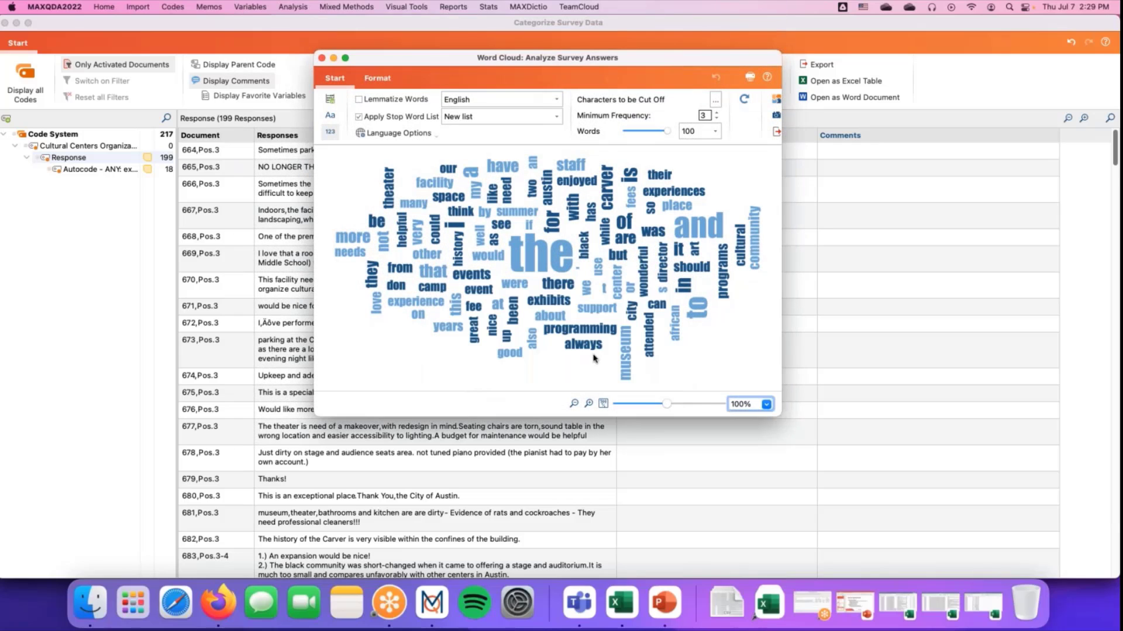
click(321, 58)
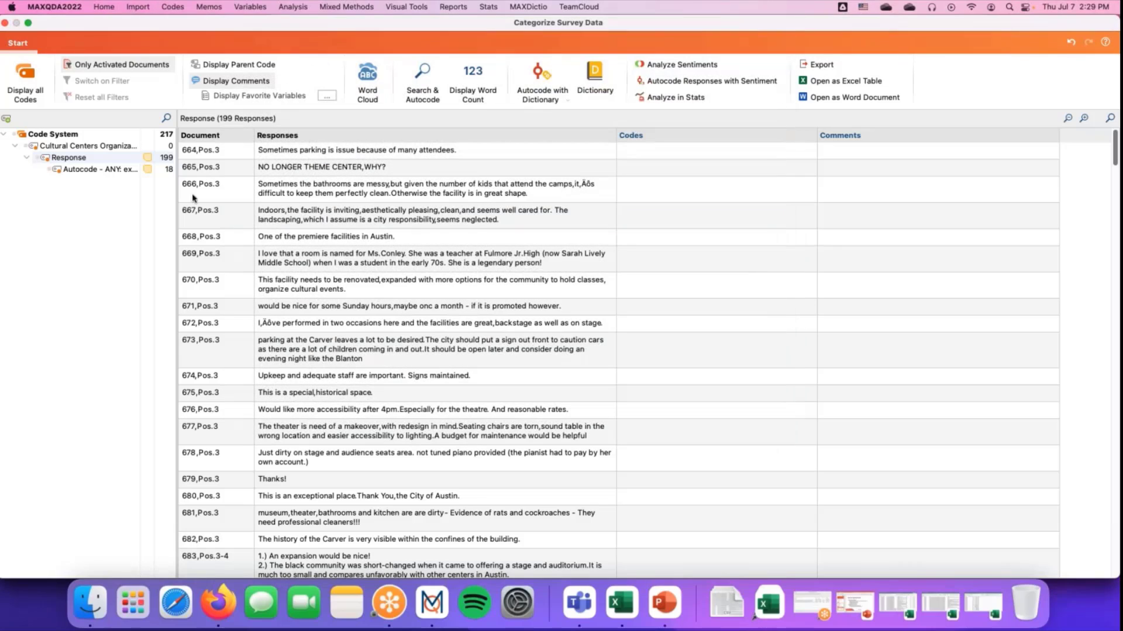
List the responses coded with "Autocode - ANY: exhibits" and open the first response's comment cell for editing, leaving it empty
click(87, 171)
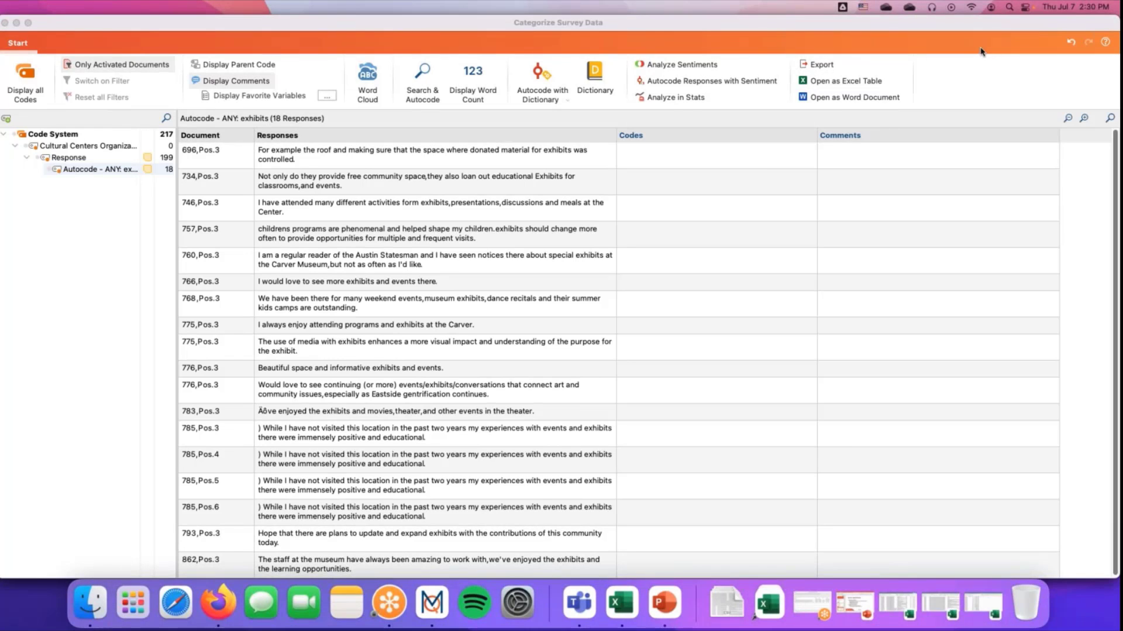
click(840, 158)
click(841, 161)
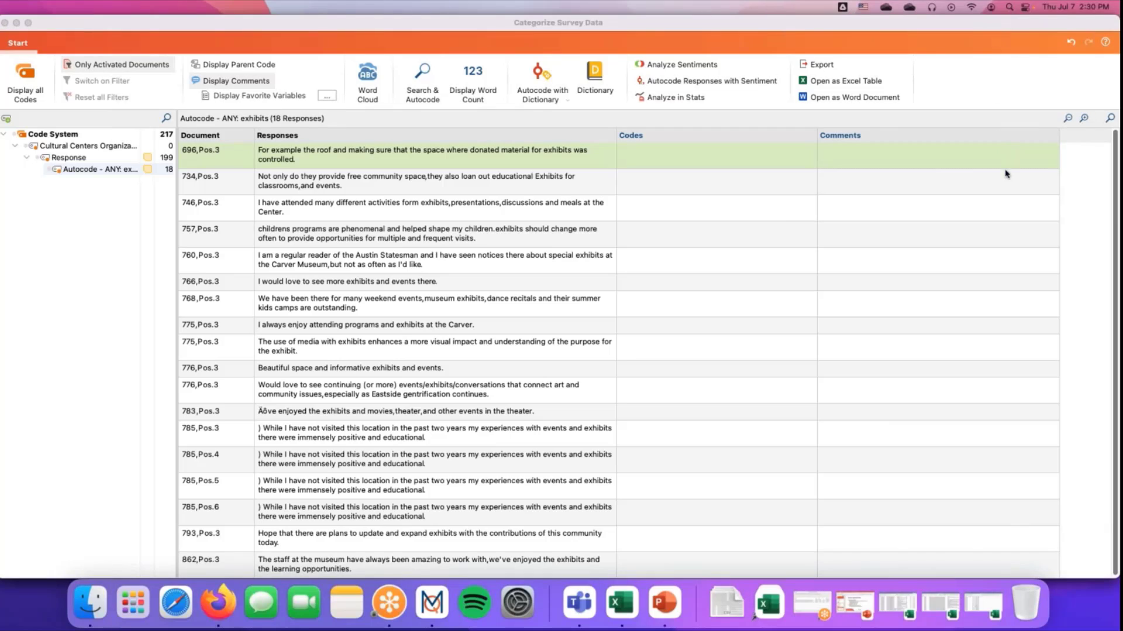
double_click(852, 150)
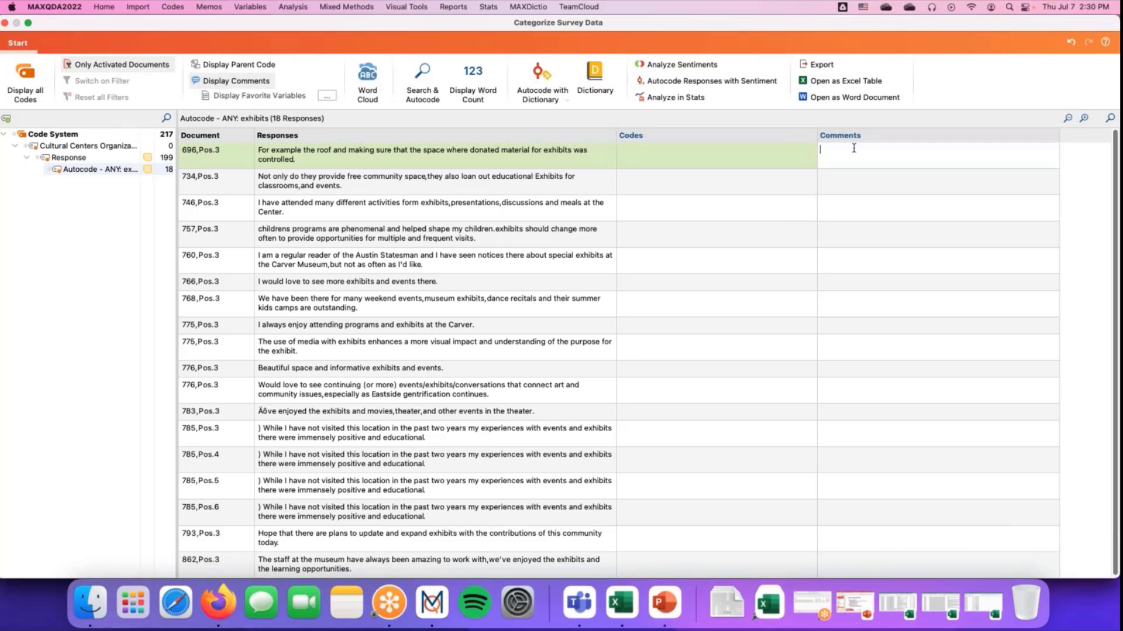
click(993, 171)
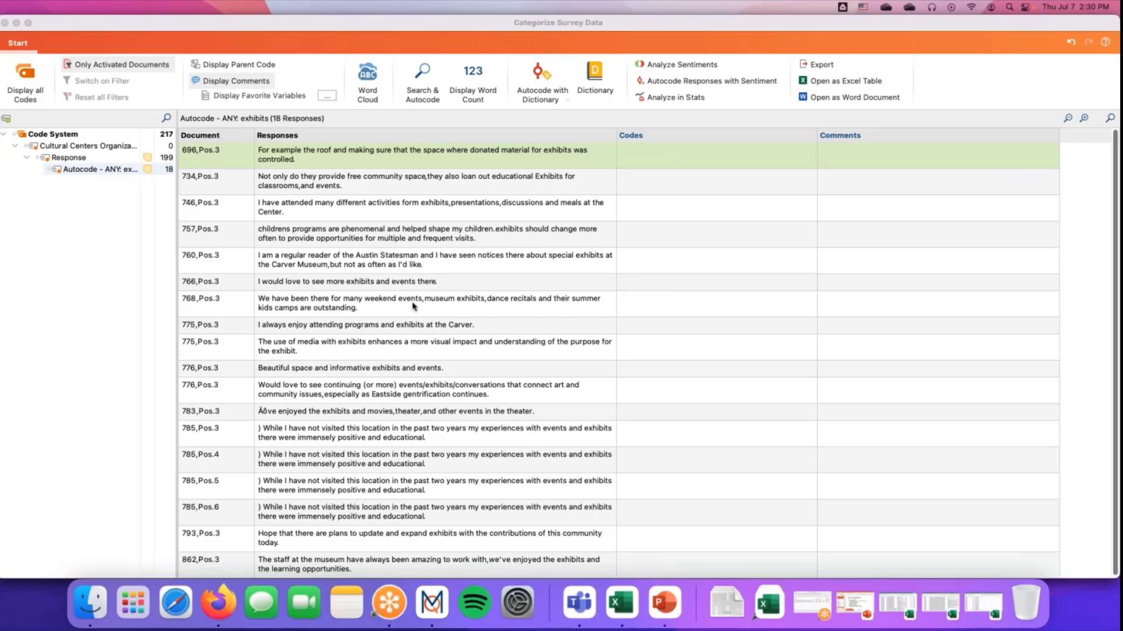
Select the response from document 768, close the Categorize Survey Data window and view its coded sentence in the Document Browser
click(678, 307)
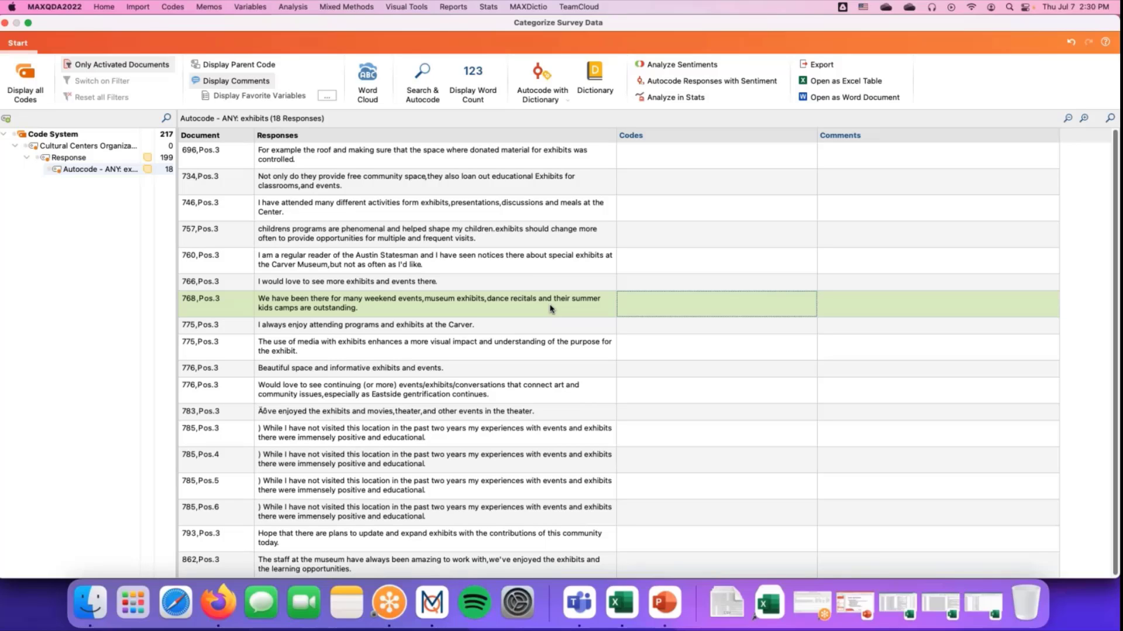
click(3, 25)
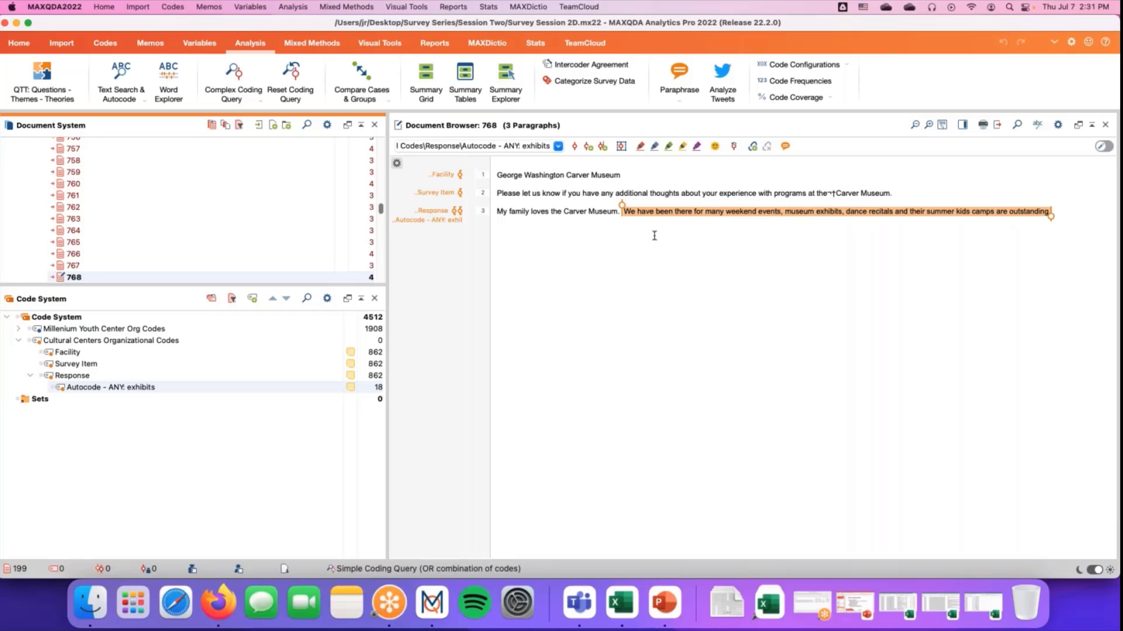
click(975, 127)
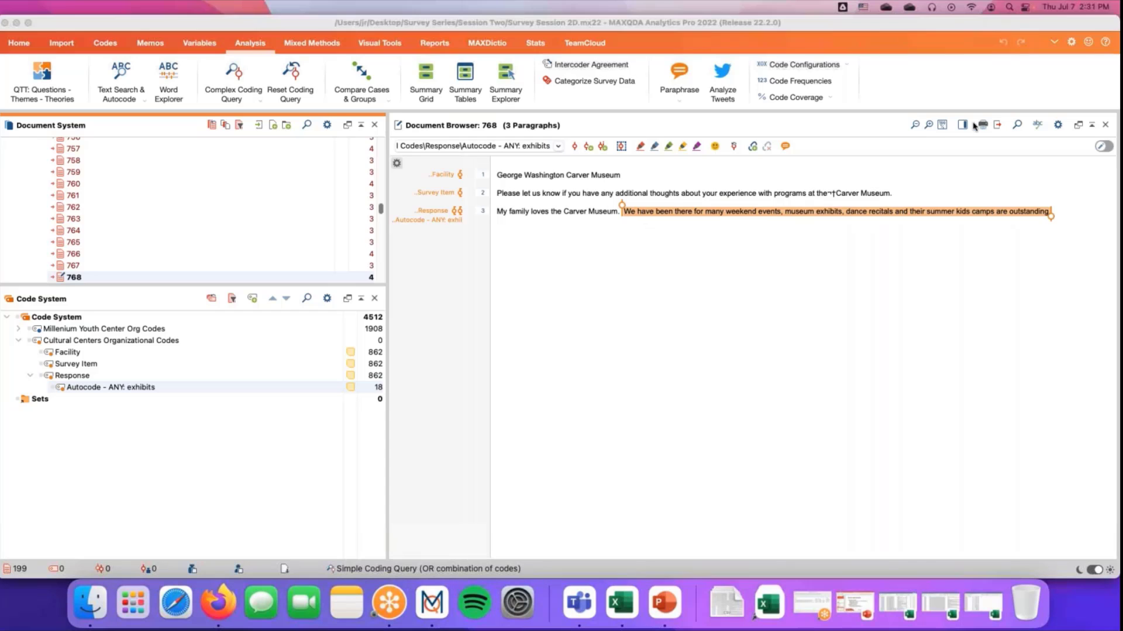